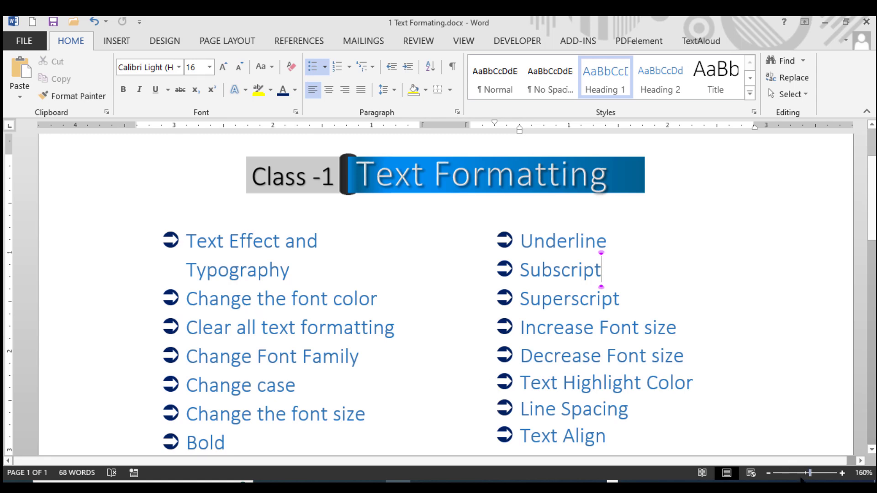
# Step: Zoom the page in to 180%, and back out to 130%
pyautogui.click(842, 473)
pyautogui.click(842, 474)
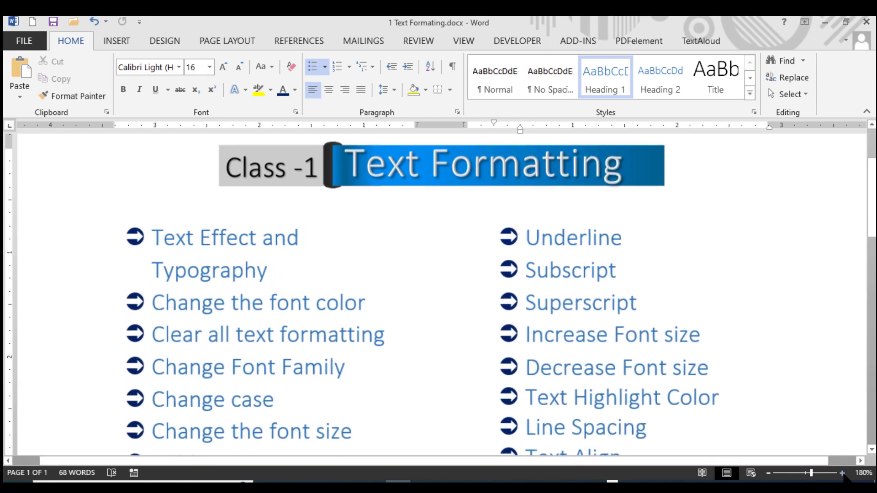
pyautogui.click(768, 473)
pyautogui.click(769, 474)
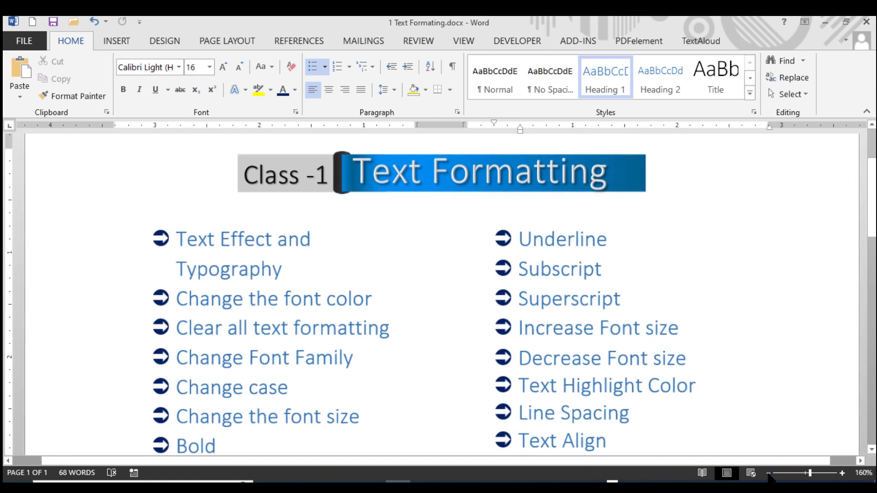
pyautogui.click(769, 473)
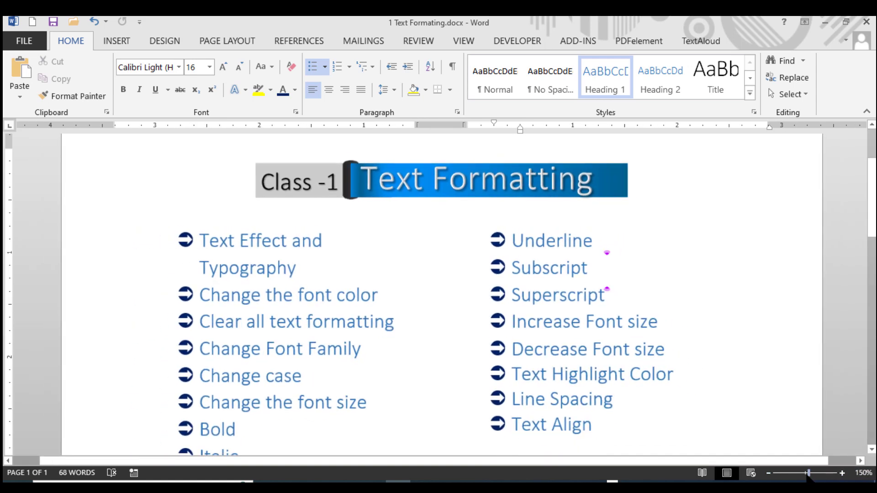
pyautogui.click(769, 473)
pyautogui.click(769, 473)
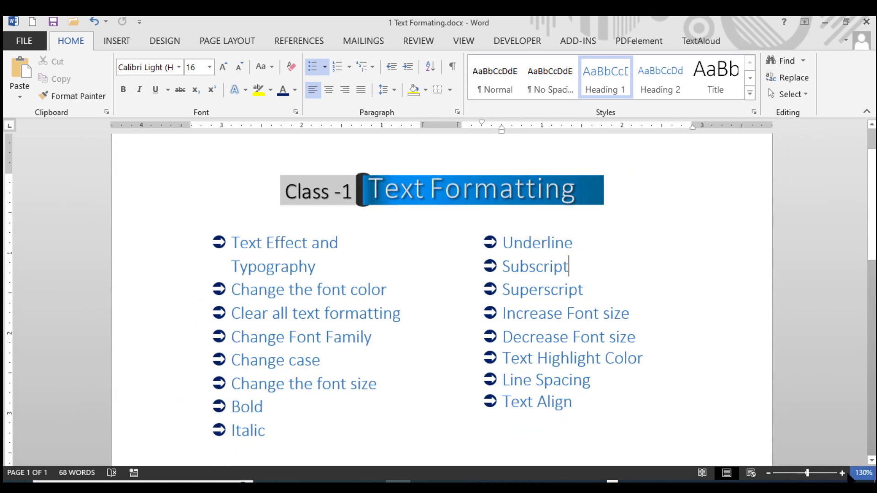
# Step: Zoom the page in to 160%
pyautogui.click(842, 474)
pyautogui.click(842, 473)
pyautogui.click(842, 473)
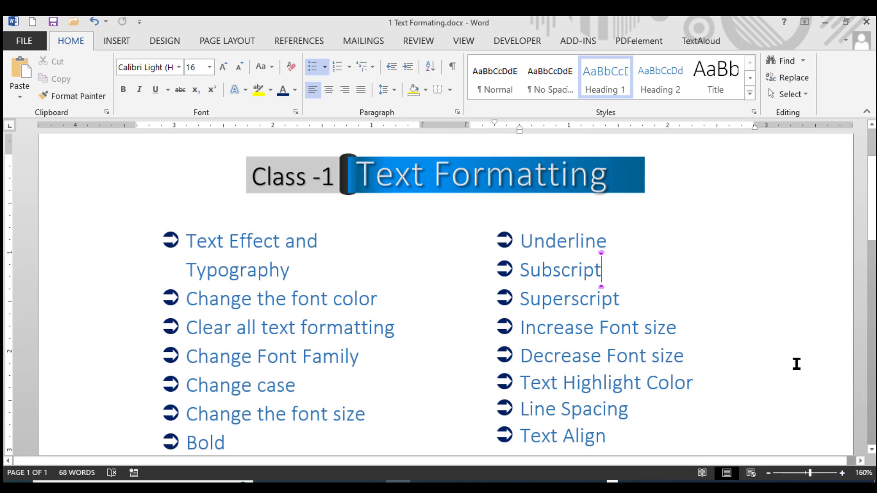
# Step: Reset the page zoom to 100%, and raise it to the preset 200% in the Zoom settings
pyautogui.click(463, 40)
pyautogui.click(278, 84)
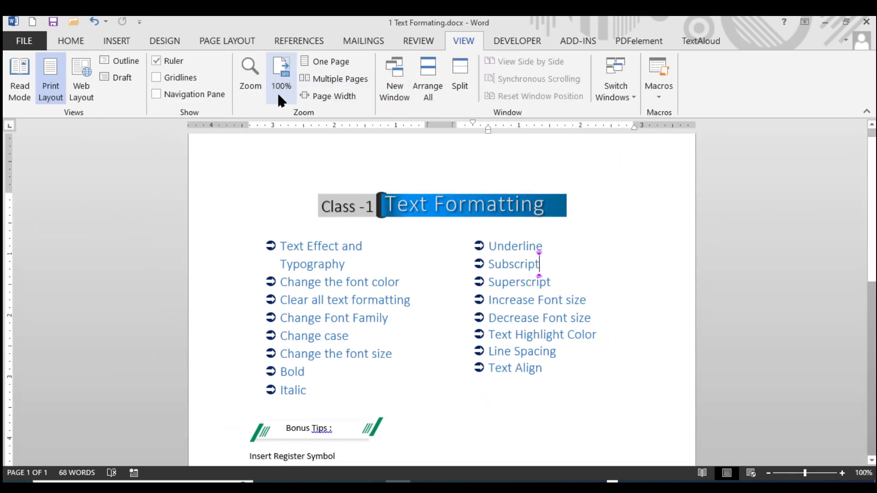
pyautogui.click(253, 70)
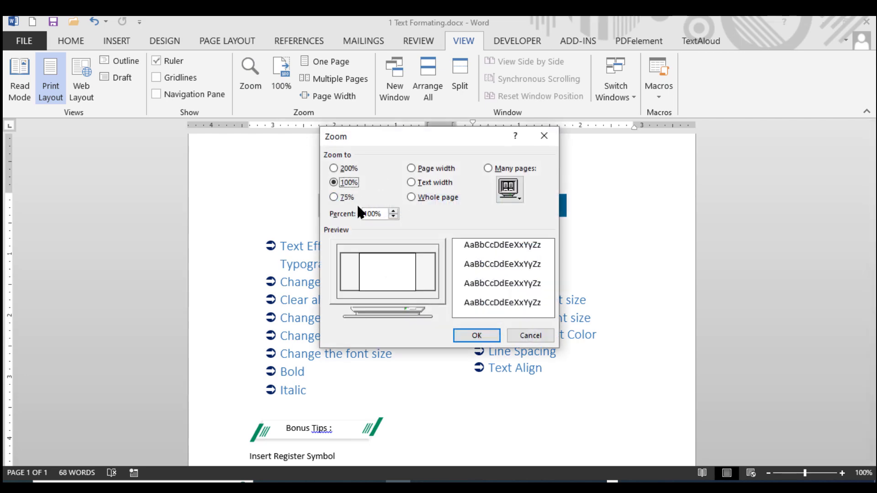
pyautogui.click(393, 212)
pyautogui.click(334, 169)
pyautogui.click(476, 334)
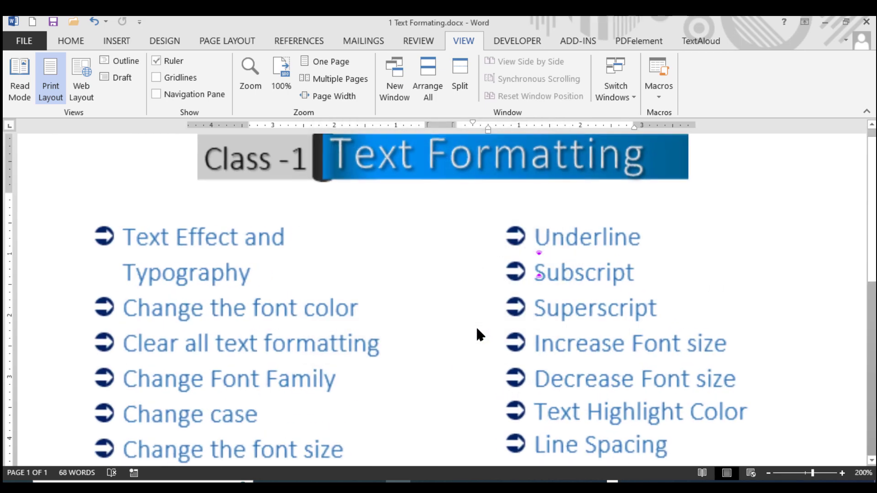
# Step: Set a custom page zoom of 500% in the Zoom settings
pyautogui.click(254, 90)
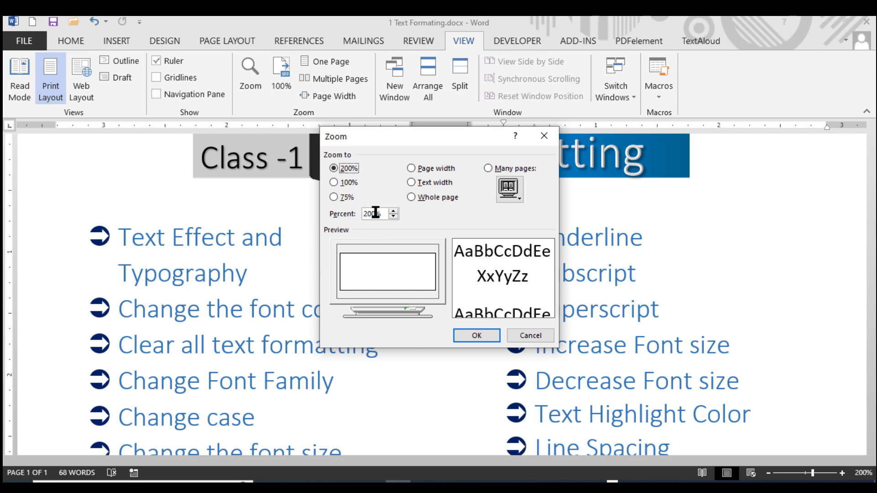
pyautogui.moveTo(380, 214); pyautogui.dragTo(307, 215)
pyautogui.write('500')
pyautogui.press('Return')
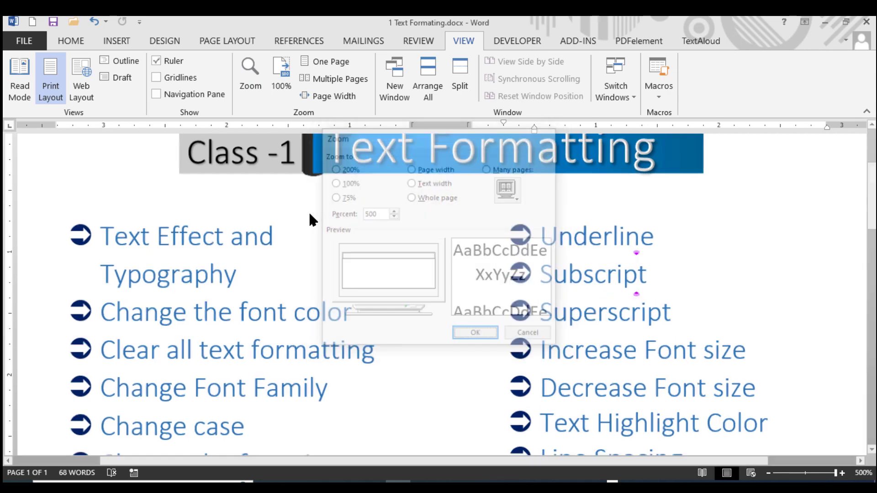
# Step: Try to set a custom page zoom of 510%
pyautogui.click(248, 74)
pyautogui.moveTo(382, 214); pyautogui.dragTo(329, 213)
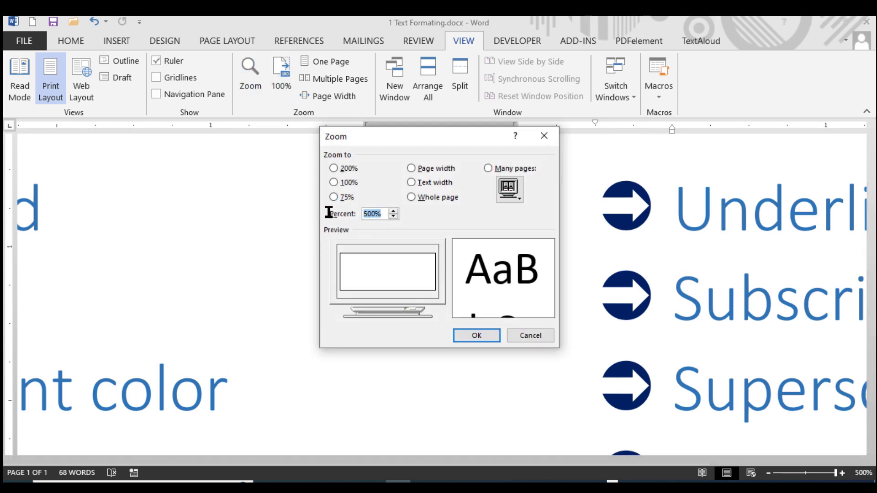
pyautogui.write('51')
pyautogui.click(478, 335)
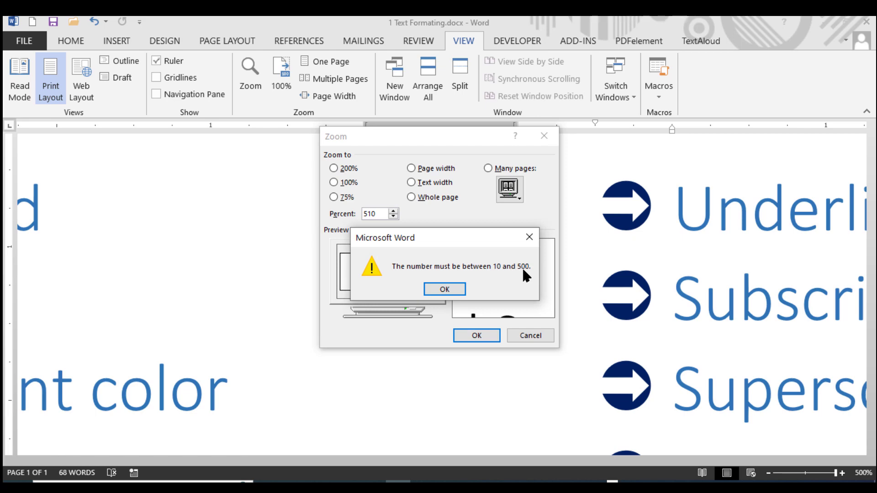
pyautogui.click(443, 289)
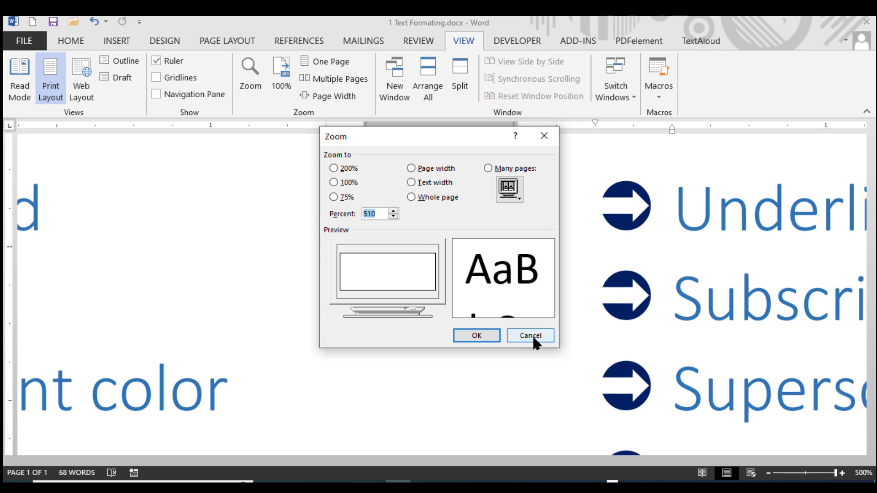
# Step: Set the page zoom to the preset 100% and look over the whole topic list and the bonus tips
pyautogui.click(342, 183)
pyautogui.click(473, 335)
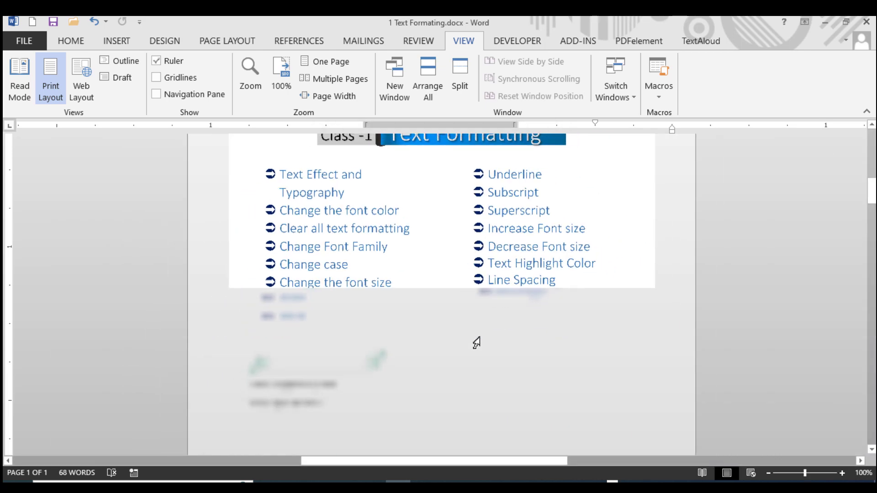
pyautogui.scroll(3, 473, 342)
pyautogui.scroll(-4, 466, 338)
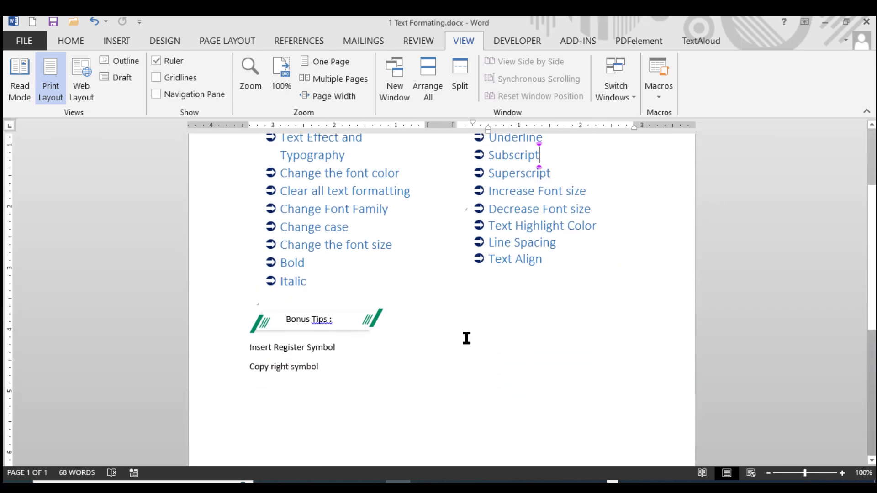
pyautogui.scroll(2, 466, 339)
pyautogui.scroll(1, 467, 339)
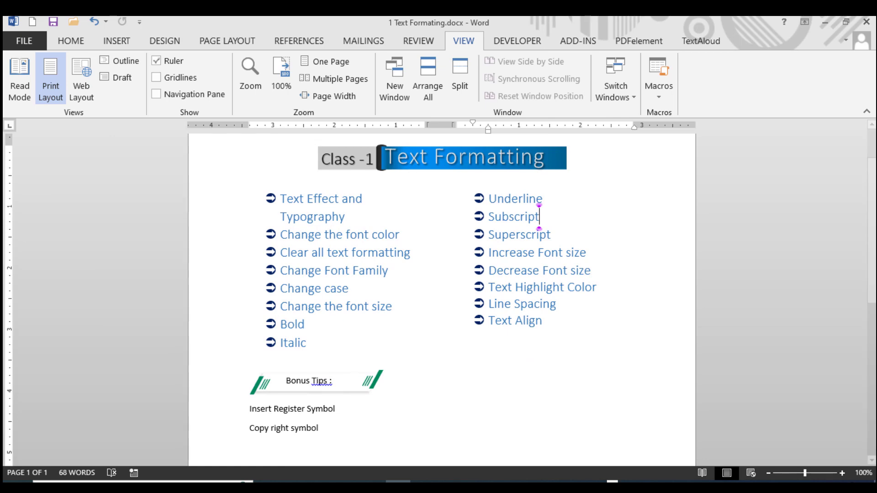
# Step: Enlarge the page zoom to 150% and show both columns of the text formatting topics
pyautogui.click(842, 474)
pyautogui.click(843, 473)
pyautogui.click(842, 473)
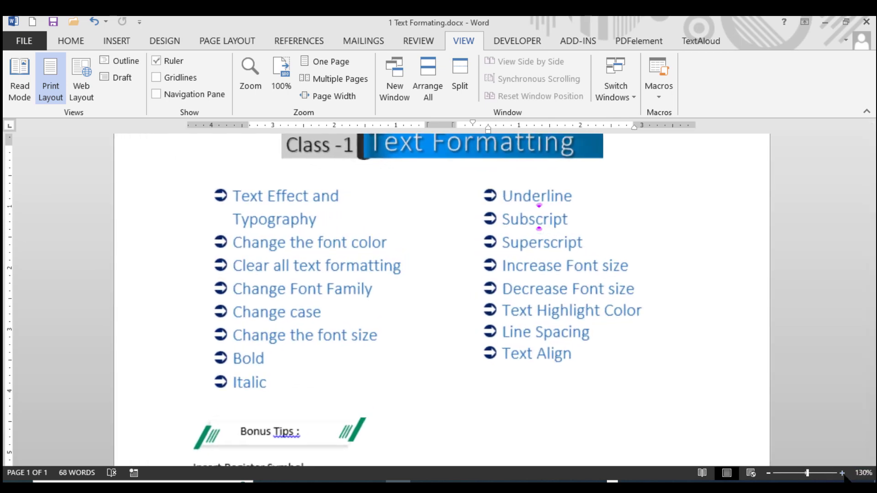
pyautogui.click(842, 473)
pyautogui.click(842, 474)
pyautogui.scroll(-1, 425, 340)
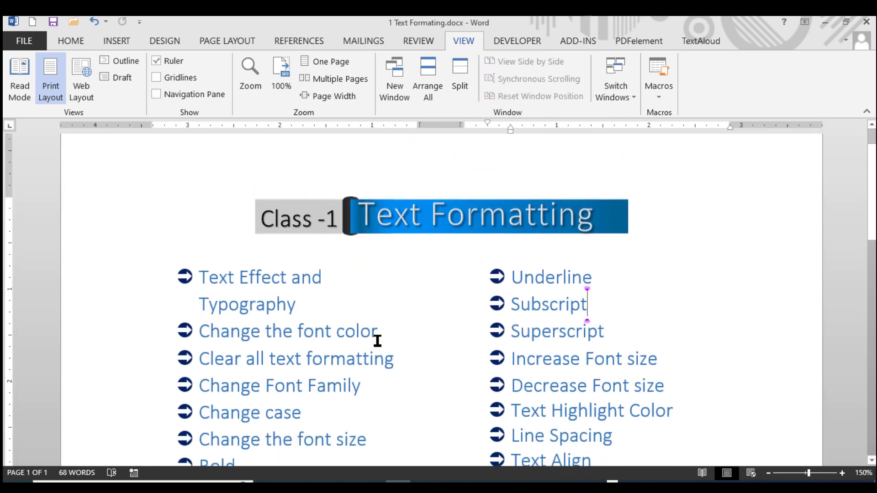
pyautogui.scroll(-2, 341, 302)
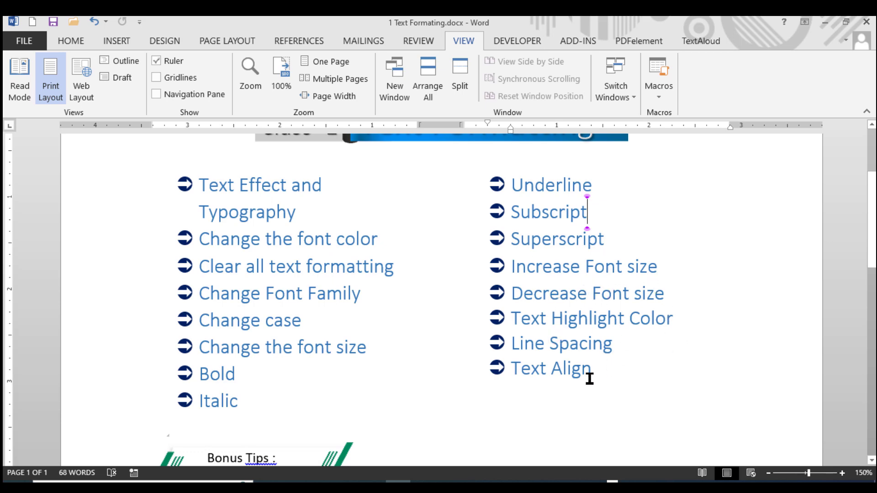
# Step: Accept the grammar suggestion "Tips:" in the Bonus Tips heading and return to the document title
pyautogui.scroll(-5, 589, 378)
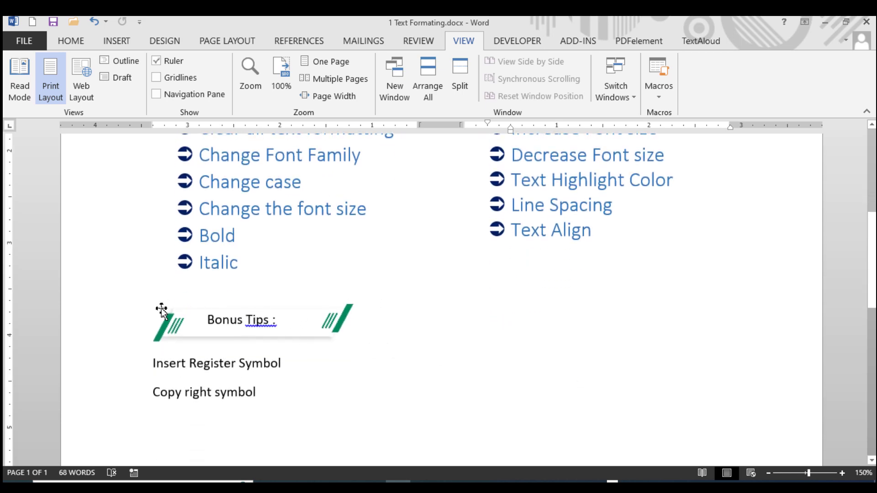
pyautogui.rightClick(262, 326)
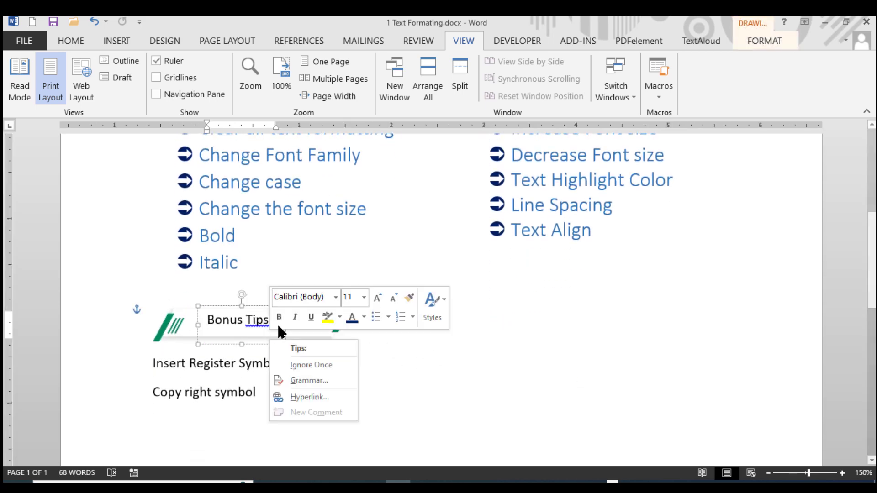
pyautogui.click(315, 349)
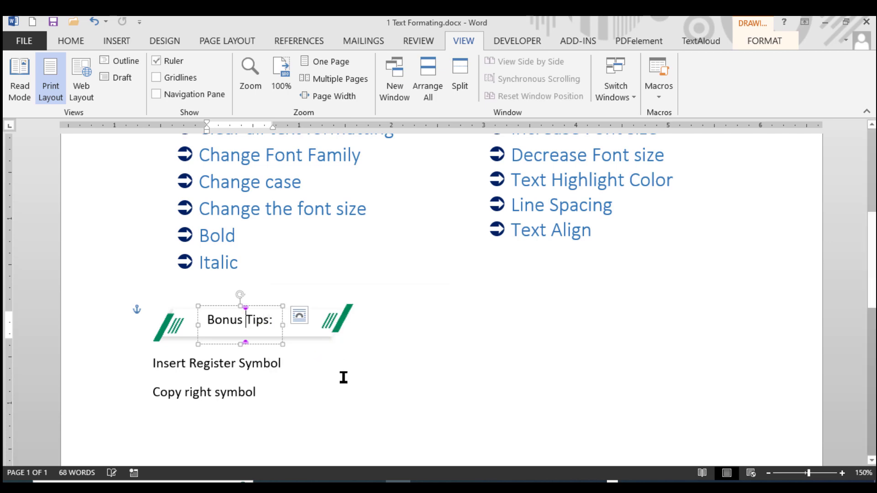
pyautogui.click(312, 379)
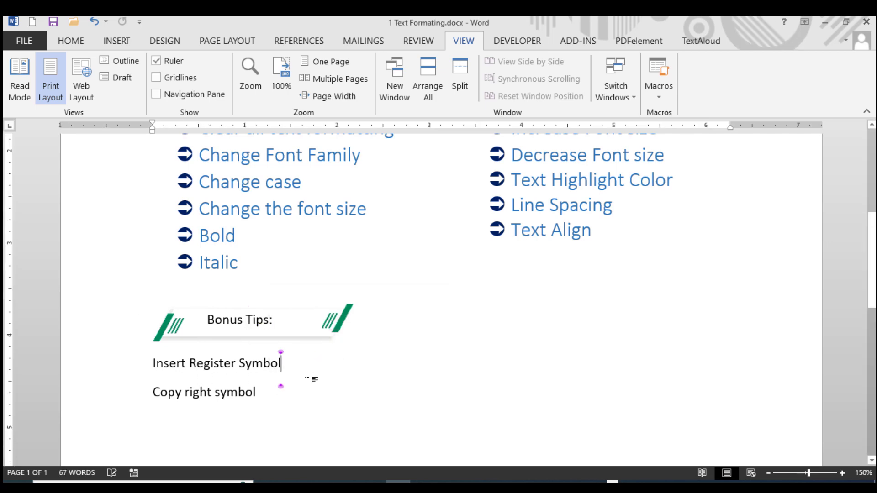
pyautogui.scroll(5, 411, 393)
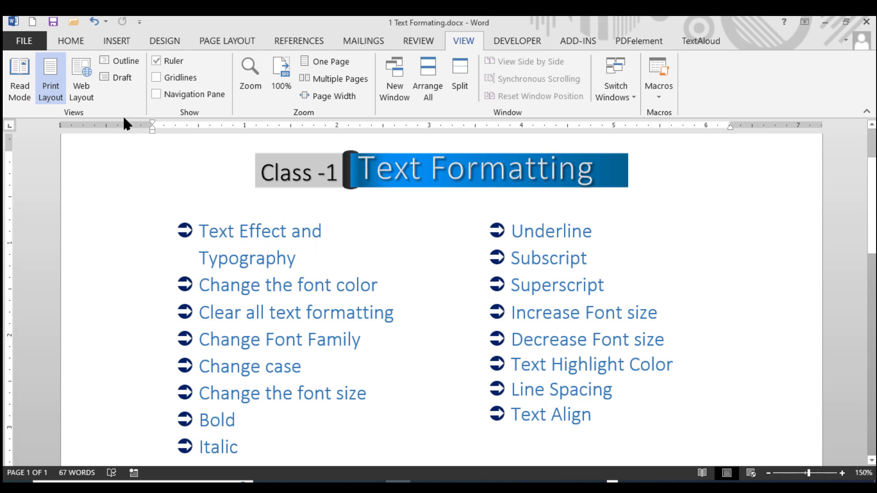
# Step: Create a new blank document
pyautogui.click(15, 45)
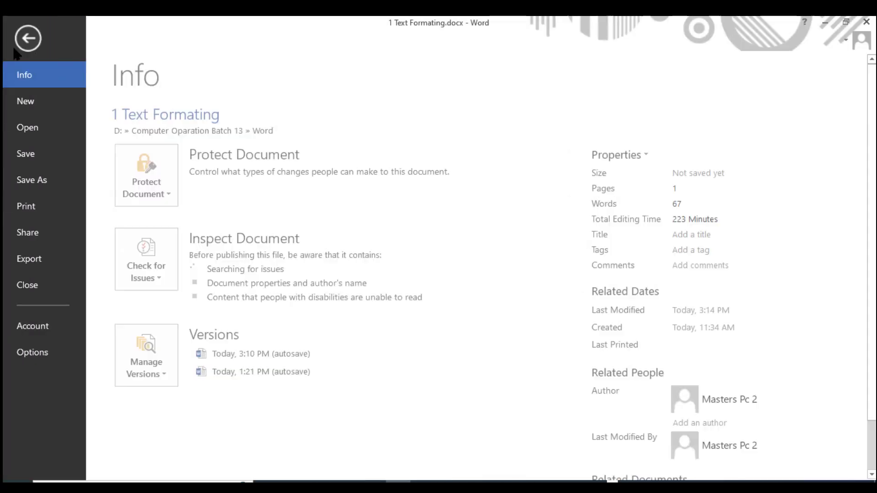
pyautogui.click(25, 100)
pyautogui.click(182, 202)
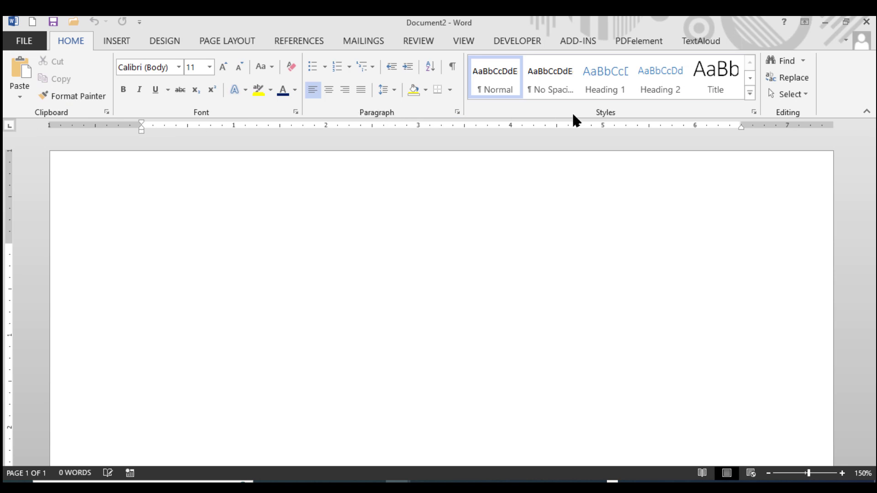
# Step: Examine the font, style, size and effect options in the Font settings, and leave them without changes
pyautogui.click(293, 114)
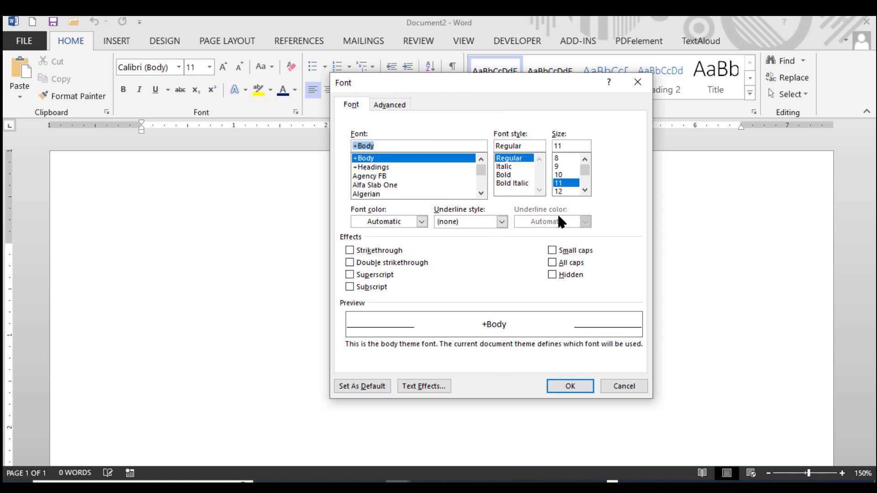
pyautogui.click(633, 386)
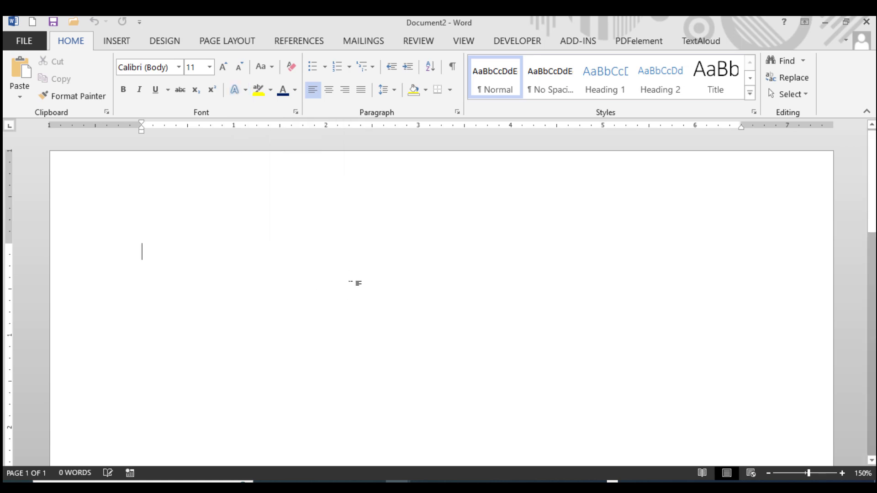
# Step: Write the line "Microsof Word First Class" at the start of the blank document
pyautogui.write('Mic')
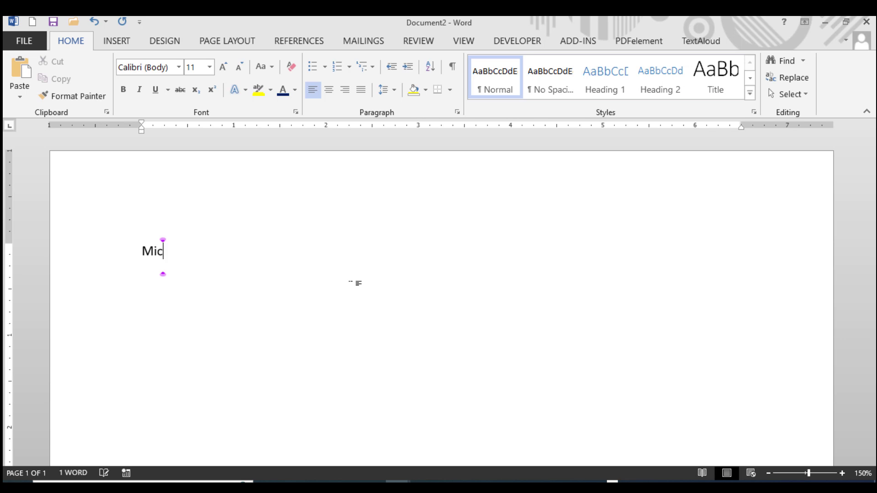
pyautogui.write('rosof Word ')
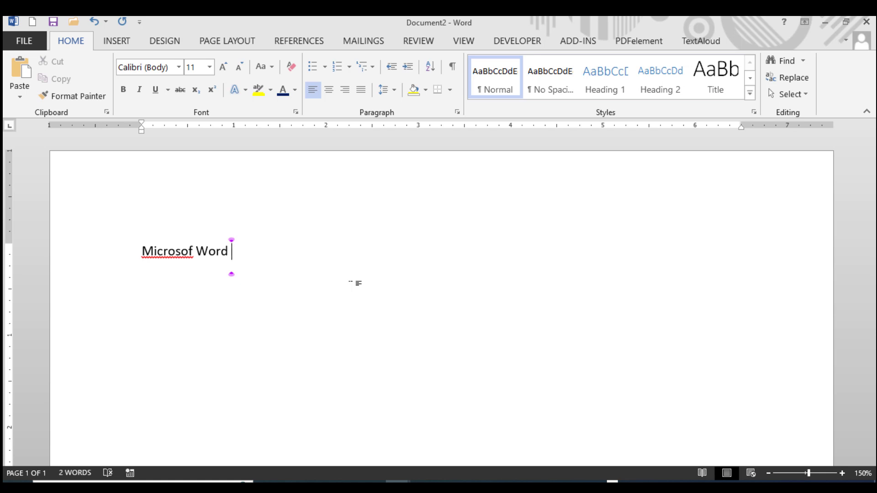
pyautogui.write('First Class')
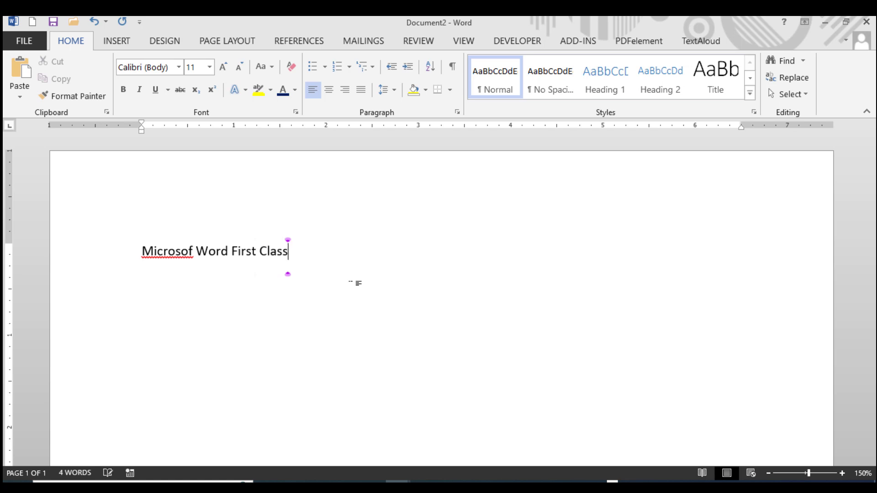
# Step: Correct the misspelled first word to "Microsoft"
pyautogui.click(175, 251)
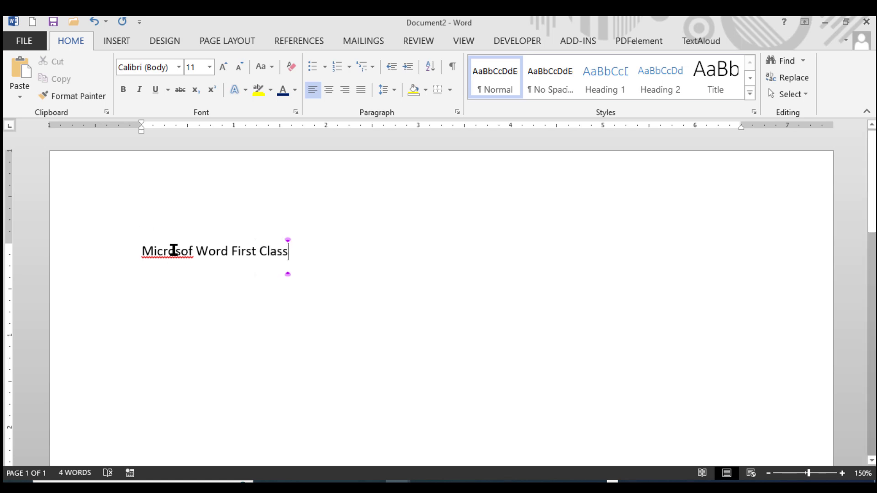
pyautogui.rightClick(178, 255)
pyautogui.press('Escape')
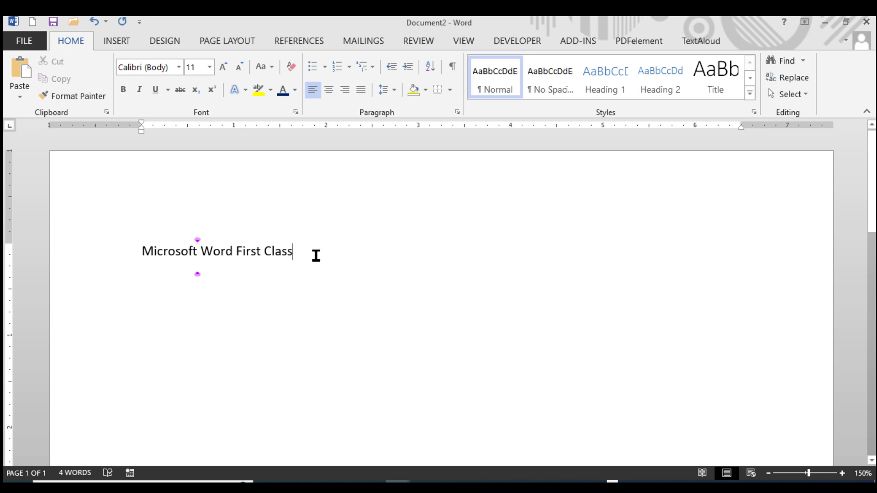
# Step: Practise selecting part of the line, clear that selection, and select only the word "Microsoft"
pyautogui.moveTo(316, 254); pyautogui.dragTo(182, 266)
pyautogui.click(263, 267)
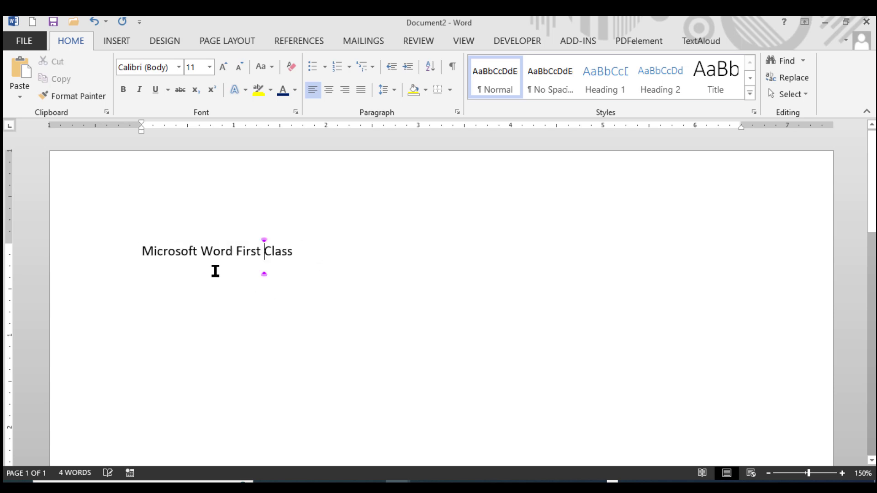
pyautogui.doubleClick(158, 250)
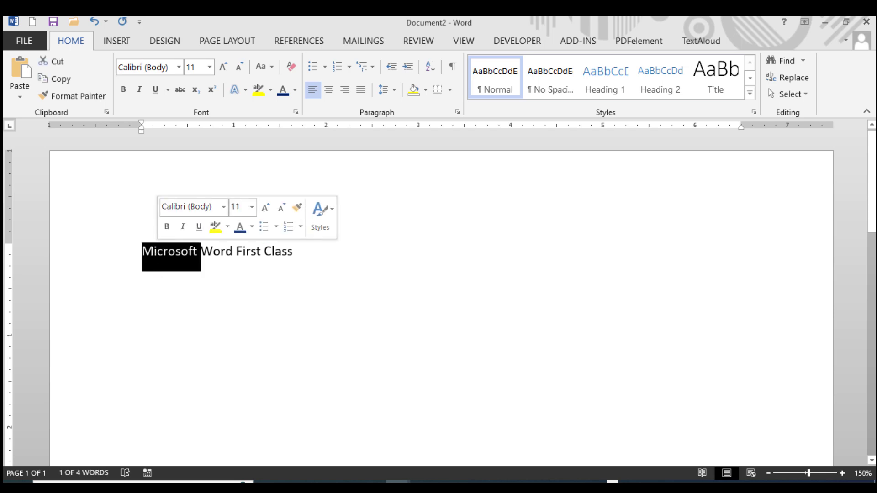
# Step: Practise selecting the whole line "Microsoft Word First Class" from within the text and from the margin, clearing the selection each time
pyautogui.click(221, 252)
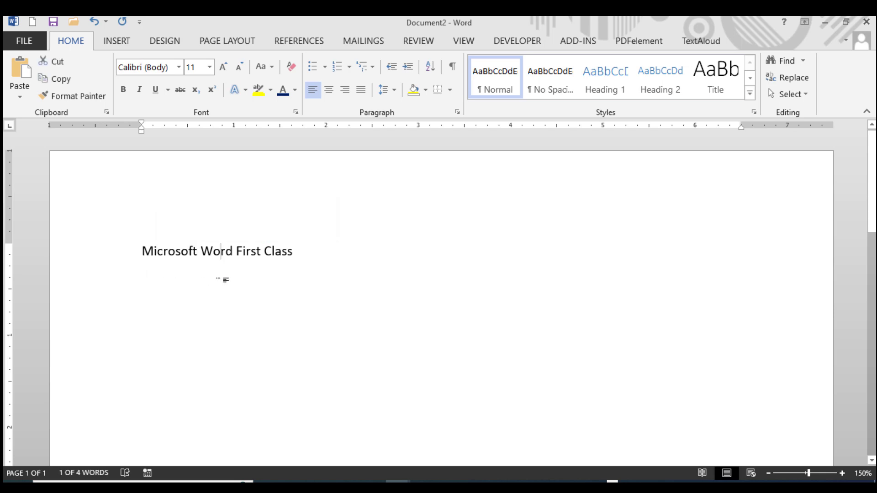
pyautogui.tripleClick(176, 252)
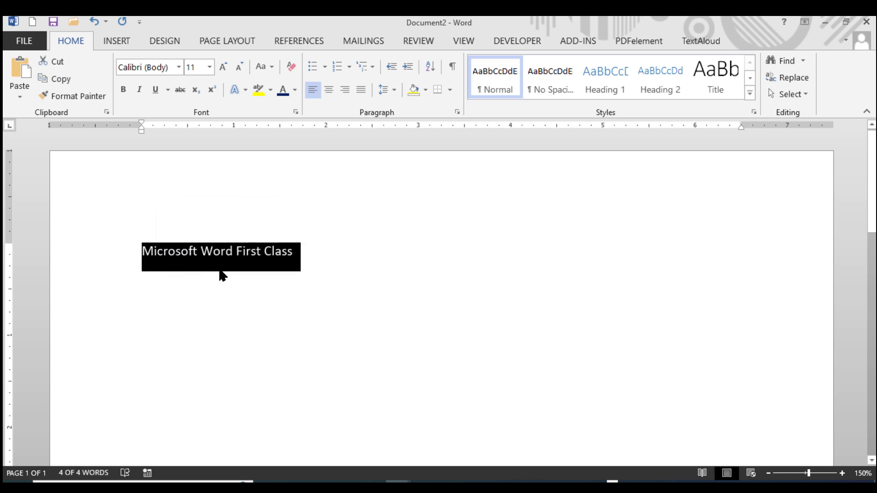
pyautogui.click(282, 251)
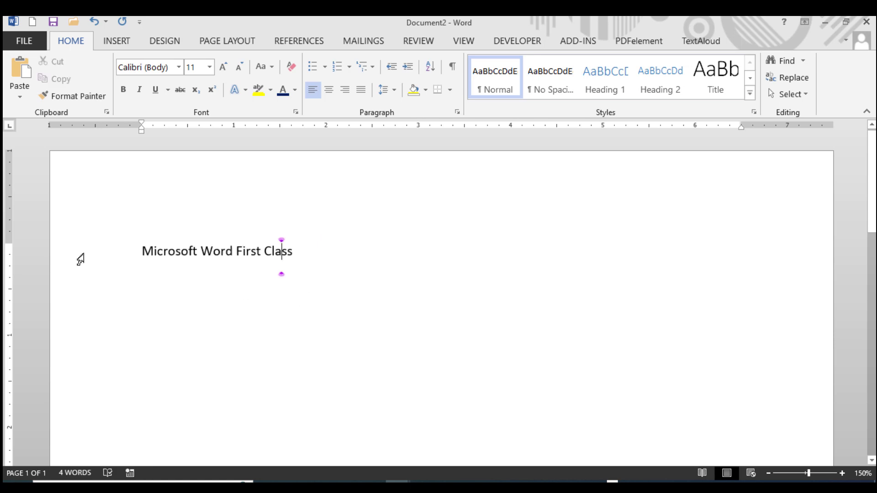
pyautogui.click(93, 260)
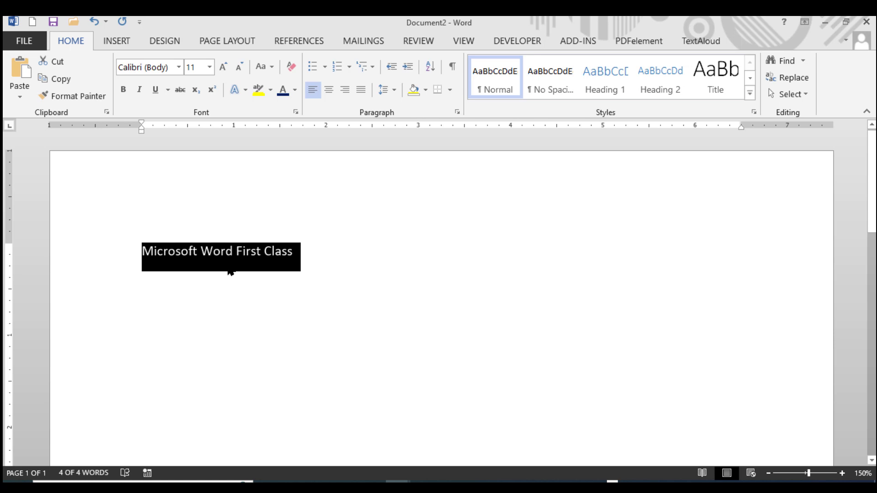
pyautogui.click(233, 269)
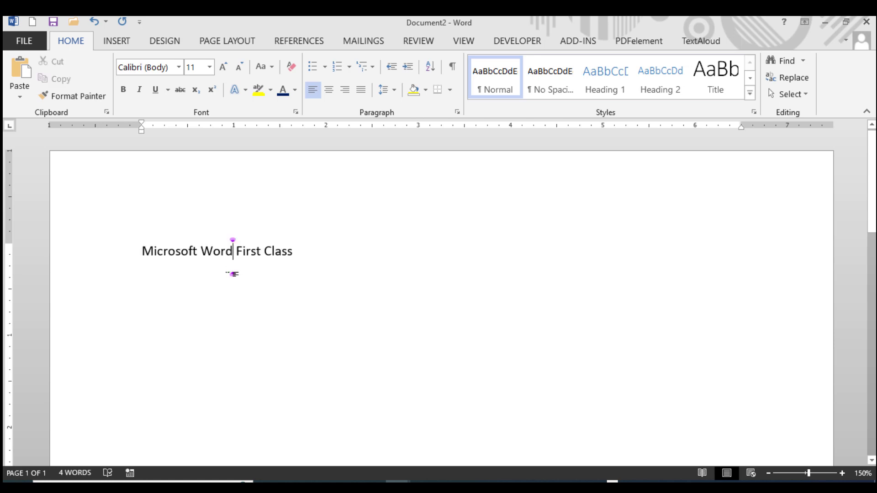
# Step: Practise selecting the range "Microsoft Word" from the start of the line, and clear the selection
pyautogui.click(143, 253)
pyautogui.keyDown('shift'); pyautogui.click(234, 252); pyautogui.keyUp('shift')
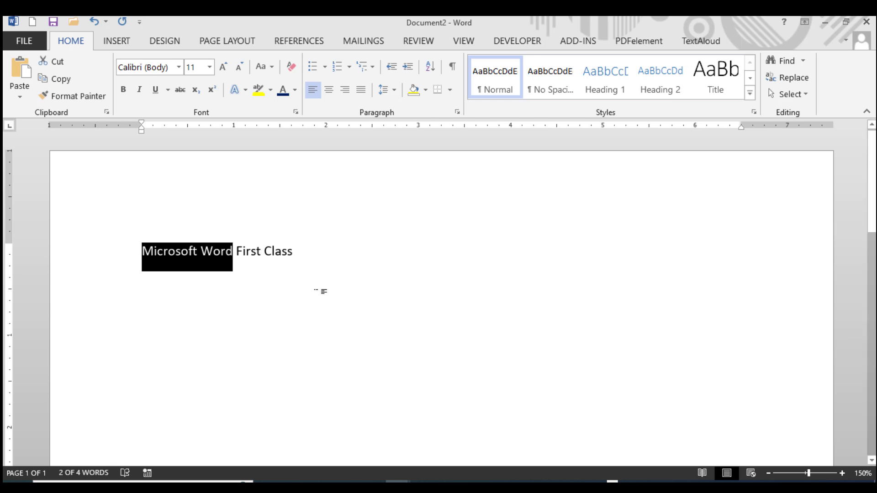
pyautogui.click(293, 255)
# Step: Apply the plain light blue preset from Text Effects and Typography to the entire line
pyautogui.click(90, 259)
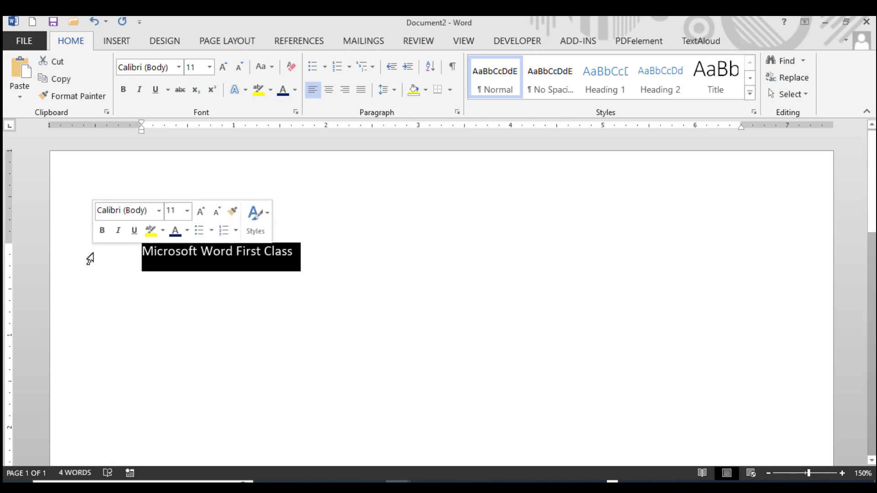
pyautogui.click(246, 91)
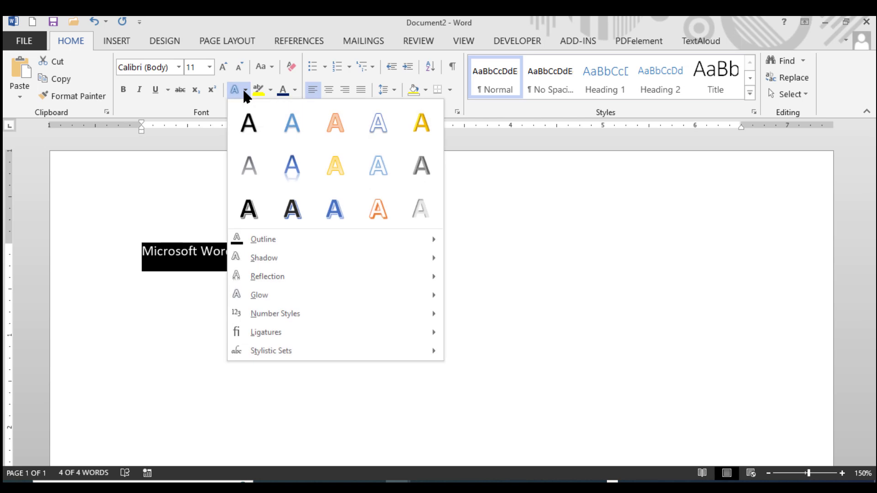
pyautogui.click(292, 118)
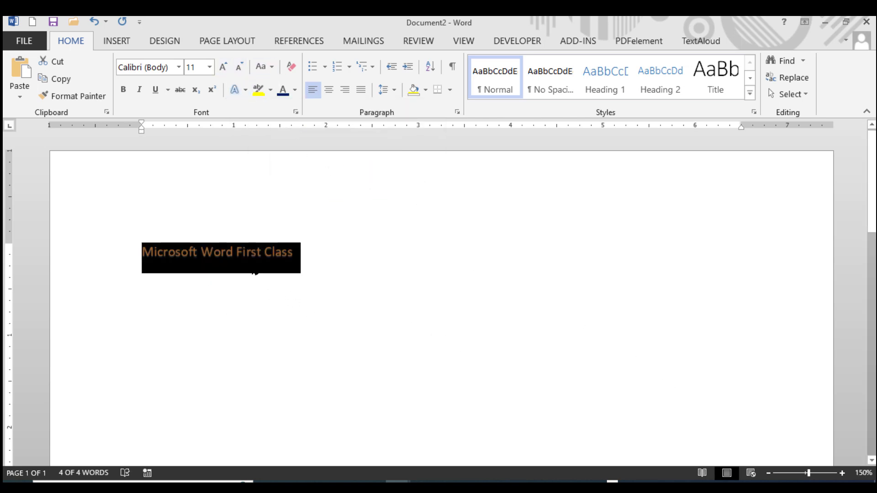
# Step: Increase the line's font size to 18 in steps and deselect the text
pyautogui.click(223, 67)
pyautogui.click(223, 67)
pyautogui.click(223, 67)
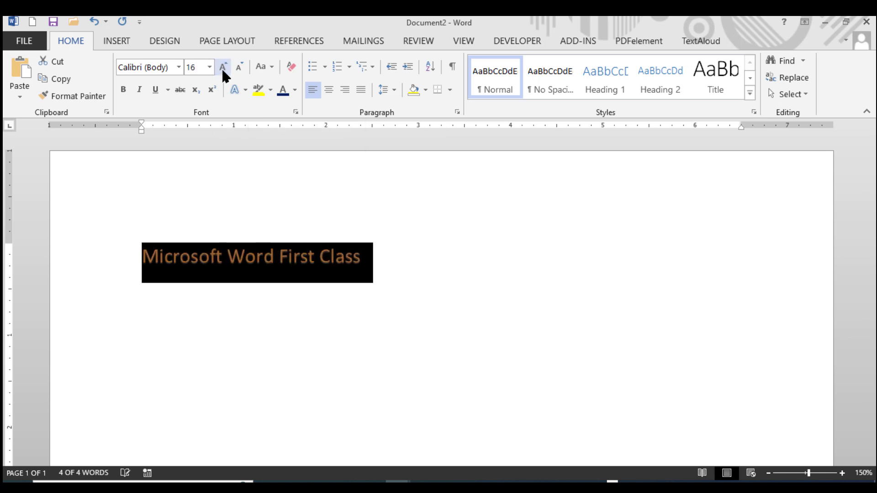
pyautogui.click(223, 68)
pyautogui.click(391, 338)
# Step: Select the whole line and decrease its font size to 14 in steps
pyautogui.click(103, 258)
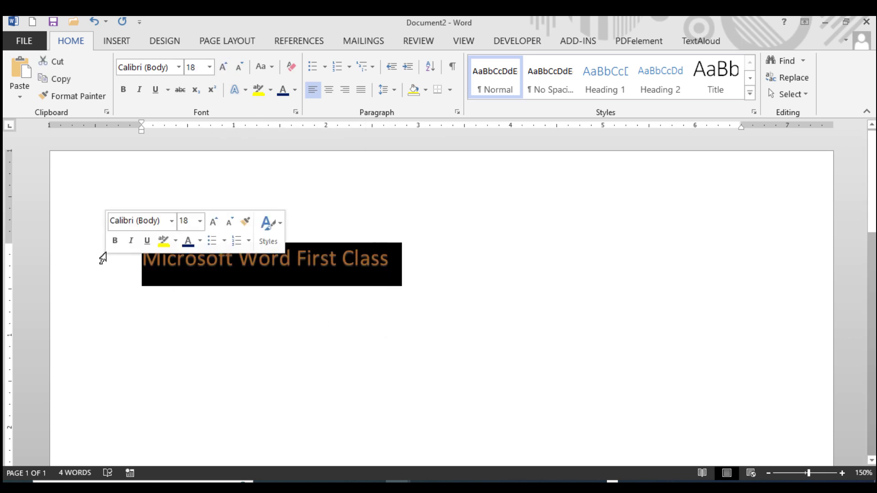
pyautogui.click(238, 66)
pyautogui.click(237, 66)
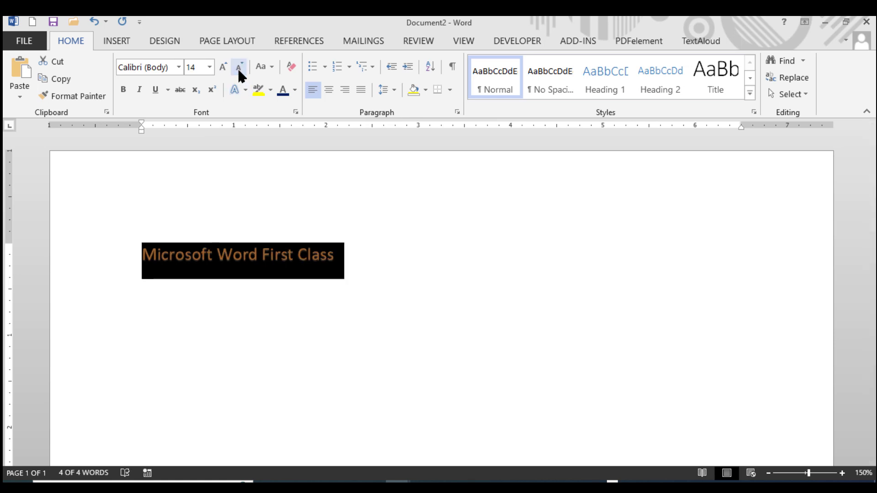
# Step: Increase the line's font size to 22 in steps and clear the selection
pyautogui.click(224, 67)
pyautogui.click(223, 68)
pyautogui.click(224, 67)
pyautogui.click(223, 67)
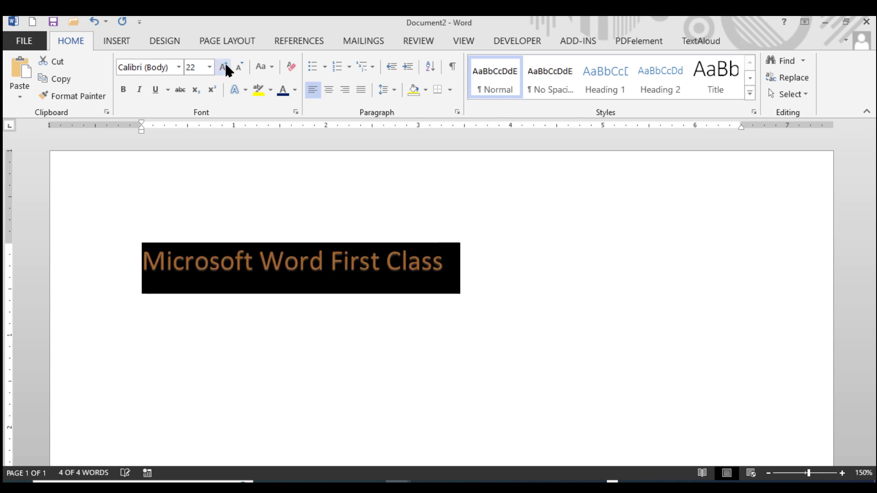
pyautogui.click(324, 411)
# Step: Apply the bold black text effect preset with a hard blue shadow to the entire line
pyautogui.click(71, 276)
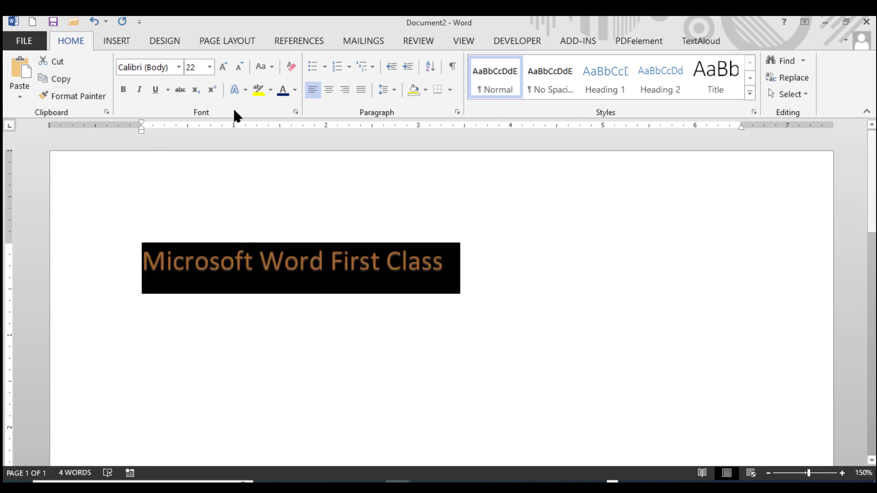
pyautogui.click(245, 90)
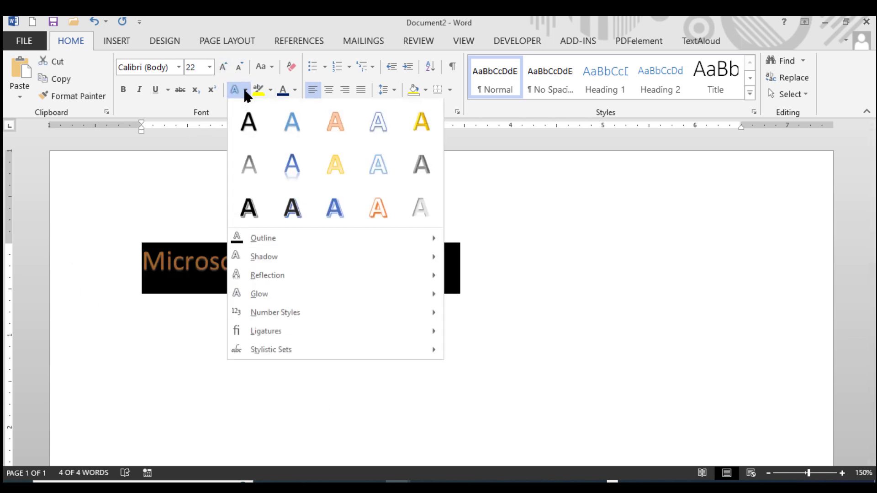
pyautogui.click(292, 207)
pyautogui.click(404, 346)
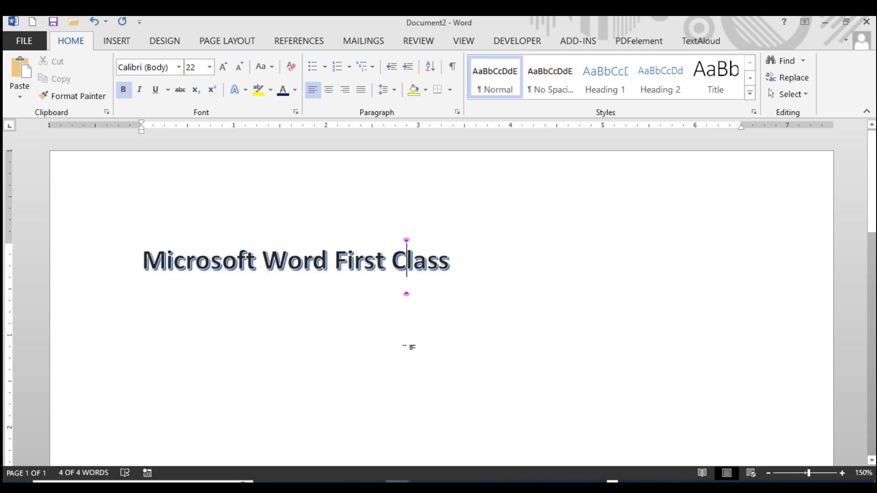
# Step: Apply the white text effect preset with an orange outline and hard shadow to the entire line
pyautogui.click(98, 278)
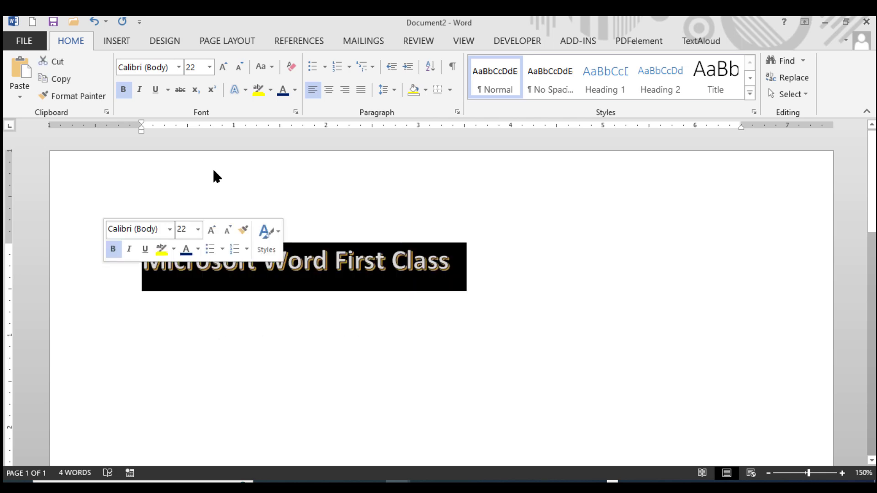
pyautogui.click(242, 91)
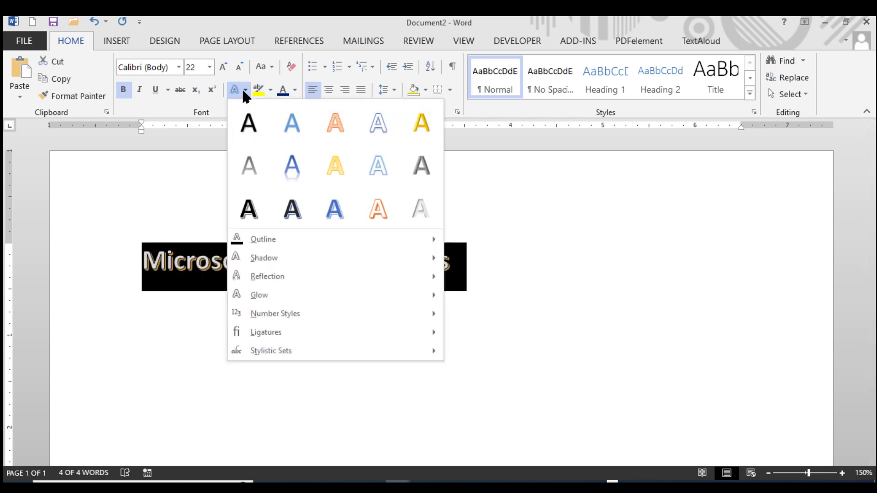
pyautogui.click(377, 211)
pyautogui.click(455, 294)
# Step: Add the first Outer shadow variation to the entire line as a text effect, and deselect the text
pyautogui.click(56, 268)
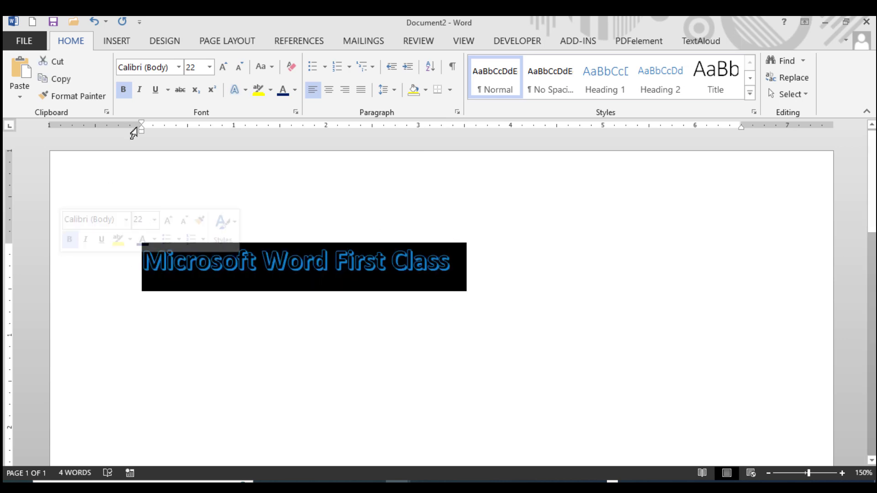
pyautogui.click(245, 89)
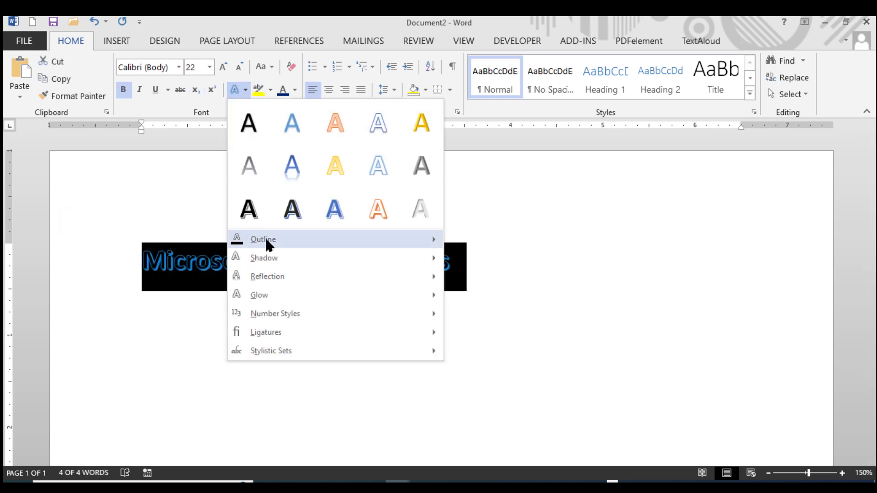
pyautogui.moveTo(287, 242)
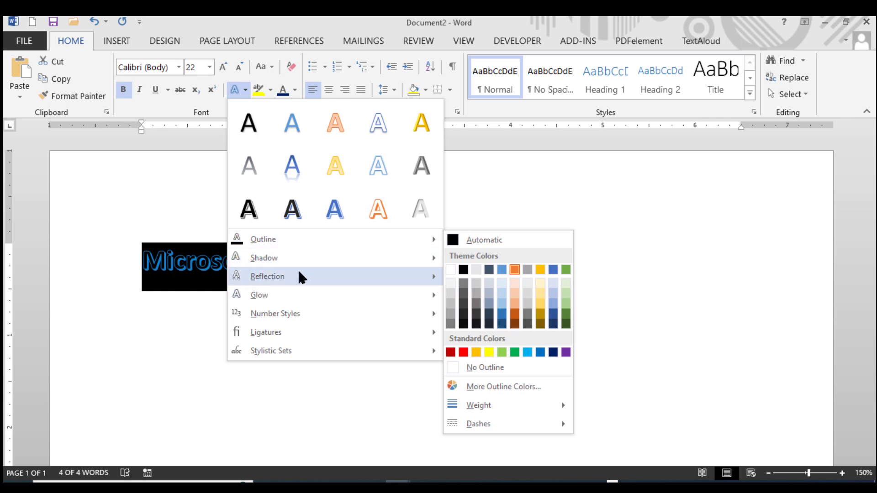
pyautogui.moveTo(297, 261)
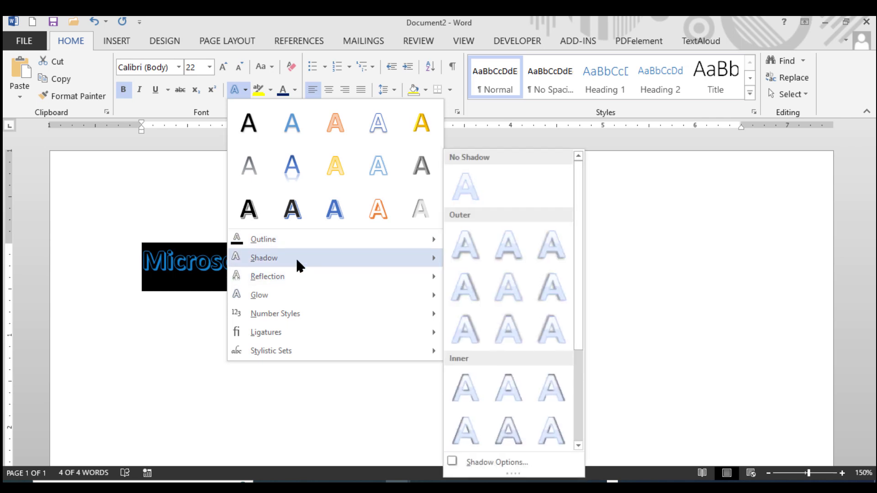
pyautogui.click(467, 249)
pyautogui.click(469, 325)
# Step: Add the first Reflection variation to the entire line as a text effect, and deselect the text
pyautogui.click(79, 264)
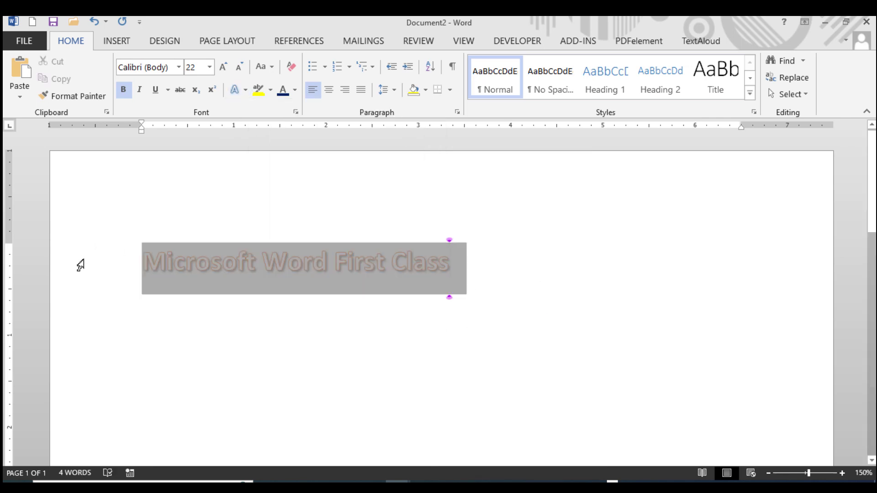
pyautogui.click(245, 89)
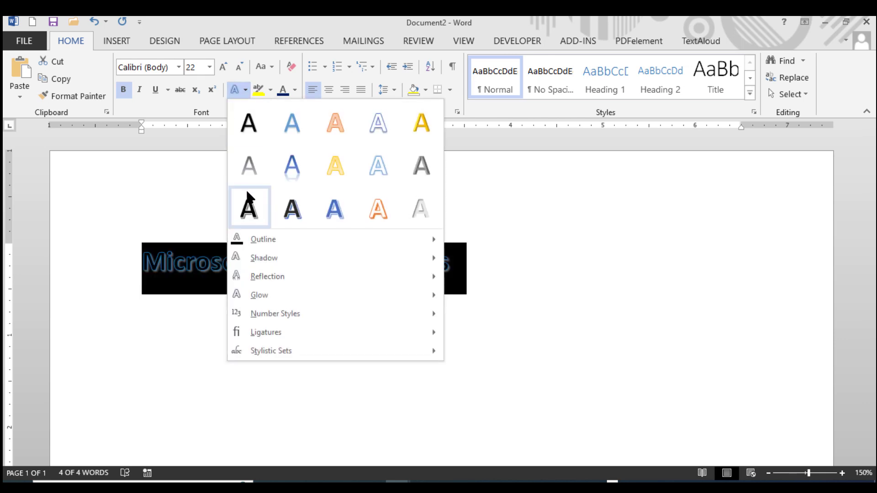
pyautogui.moveTo(287, 271)
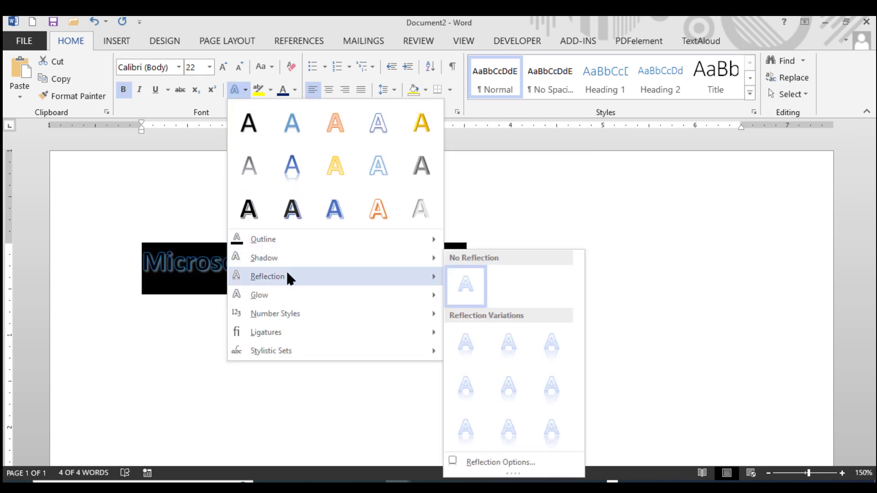
pyautogui.click(470, 344)
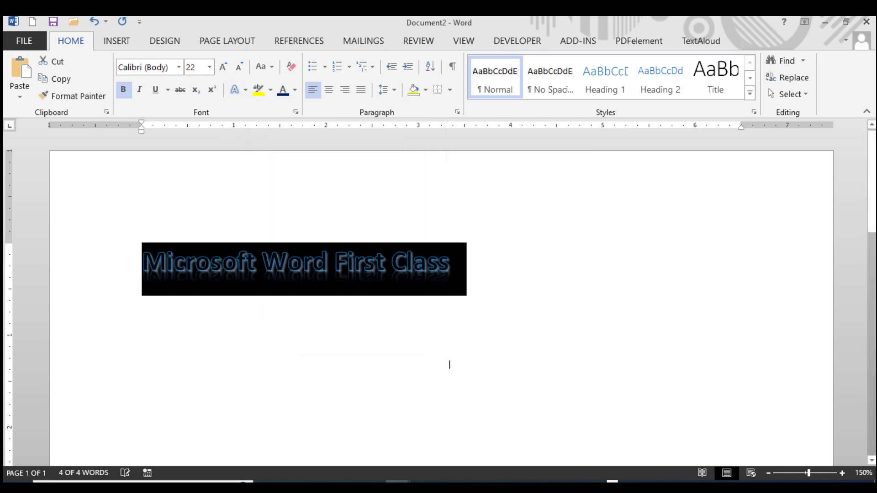
pyautogui.click(450, 361)
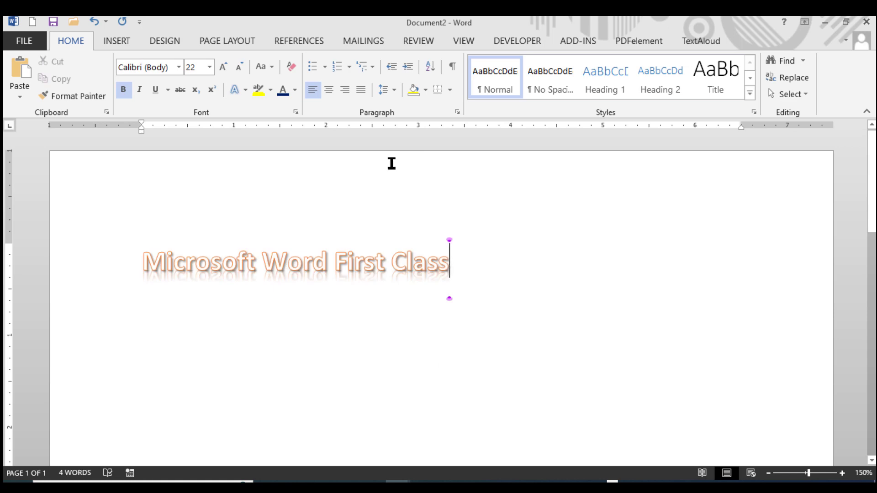
# Step: Add the darker blue glow from the second row of Glow Variations to the entire line, and deselect the text
pyautogui.click(125, 275)
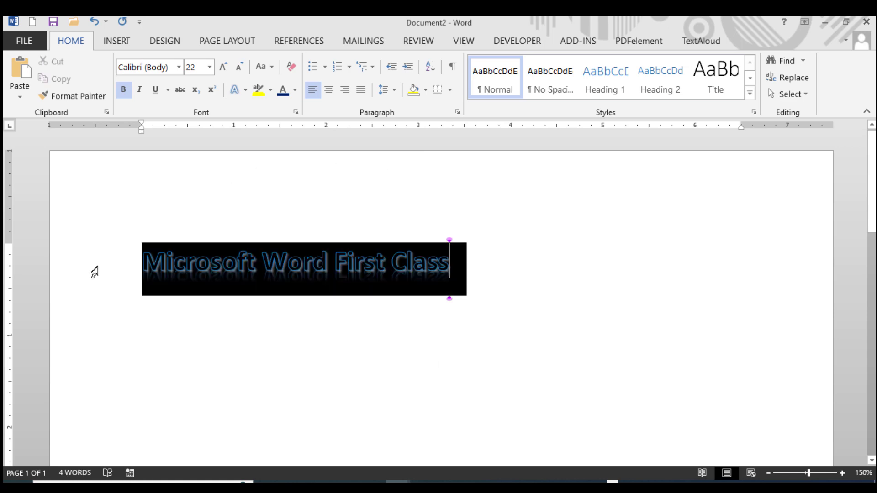
pyautogui.click(246, 90)
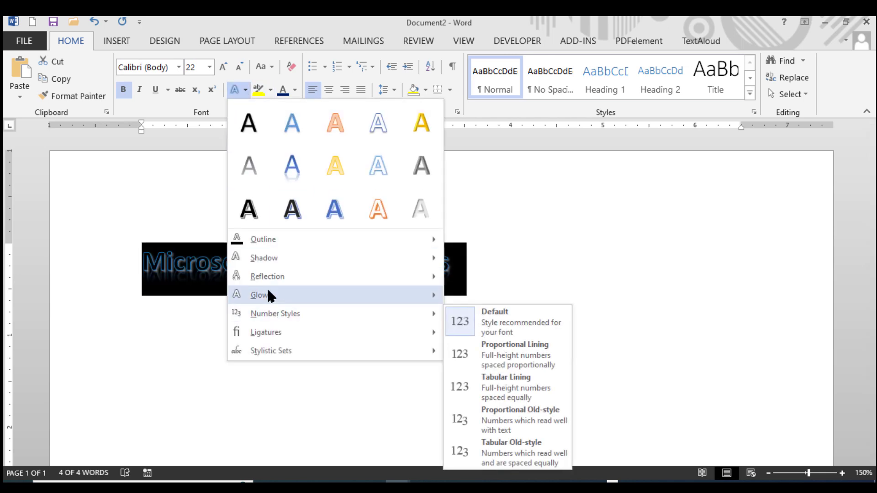
pyautogui.moveTo(276, 298)
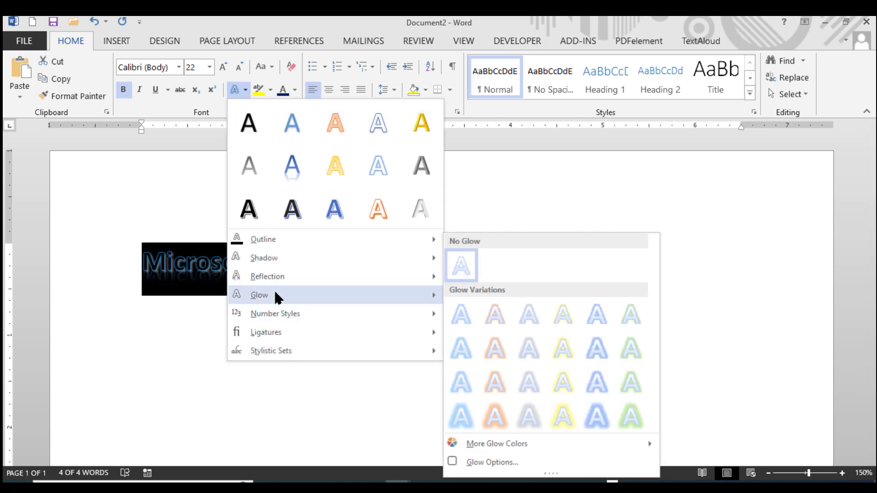
pyautogui.click(592, 361)
pyautogui.click(596, 358)
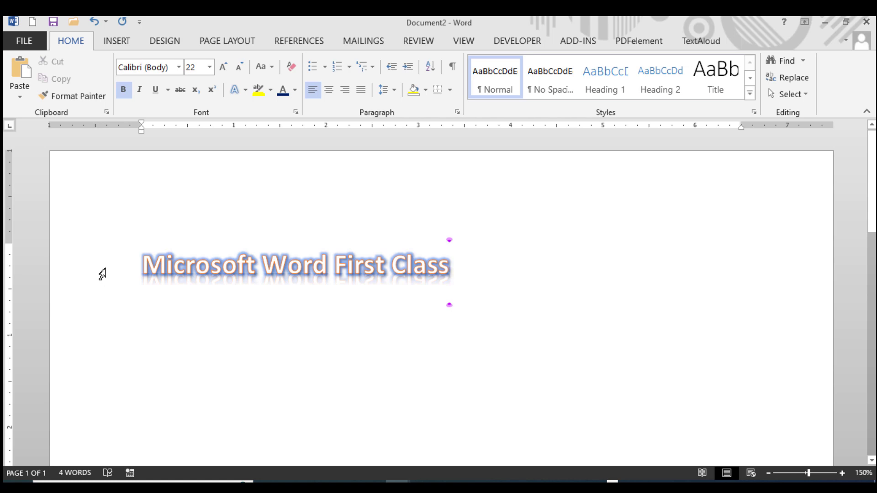
pyautogui.click(203, 269)
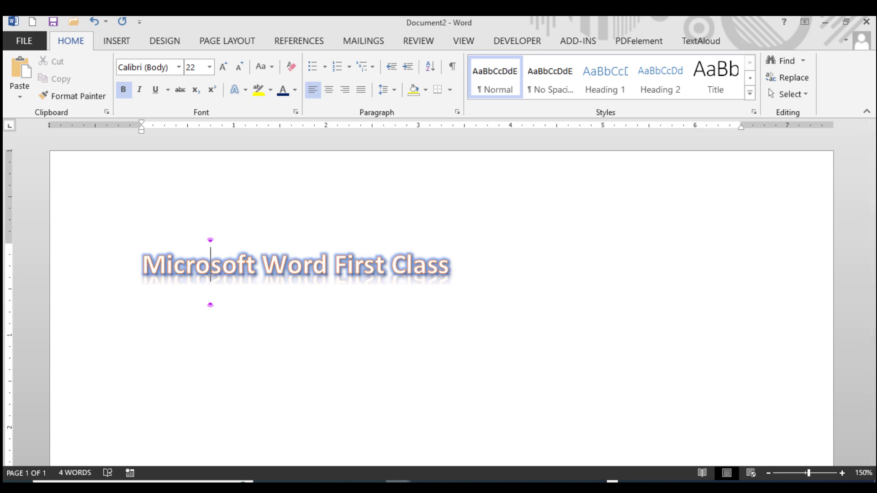
# Step: Switch to the "1 Text Formating.docx" document and highlight the topic "Clear all text formatting" in its list
pyautogui.moveTo(418, 471)
pyautogui.click(358, 452)
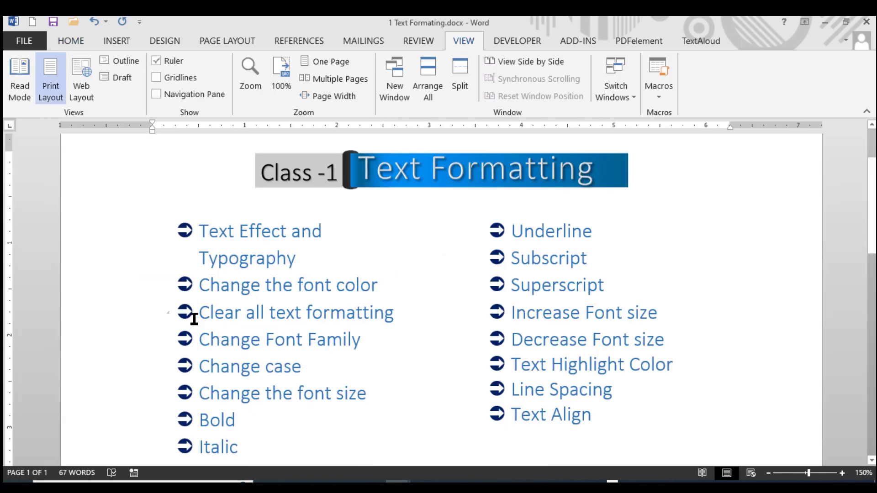
pyautogui.click(208, 313)
pyautogui.moveTo(208, 313); pyautogui.dragTo(401, 314)
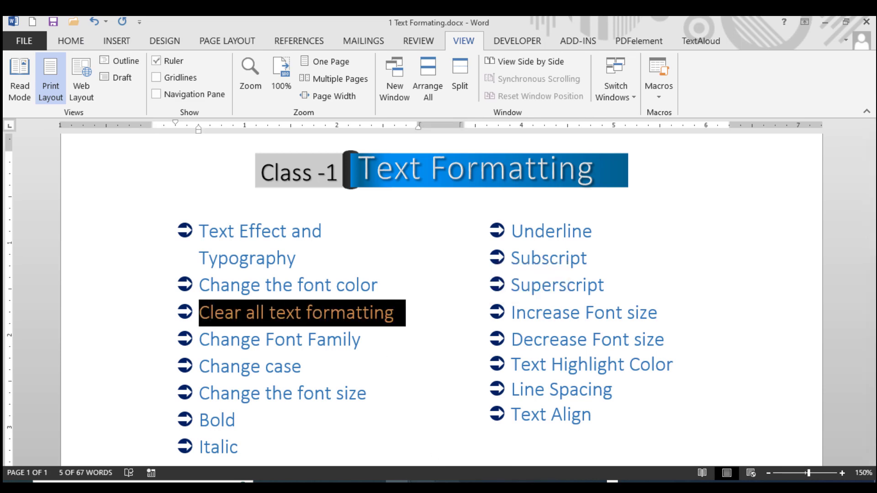
# Step: Switch back to Document2, clear all formatting from the entire line "Microsoft Word First Class", and deselect the text
pyautogui.click(398, 487)
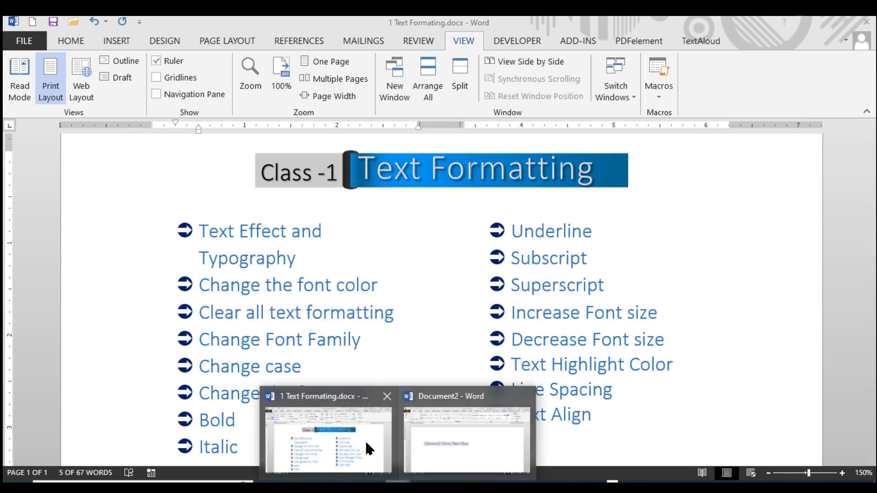
pyautogui.click(453, 455)
pyautogui.click(93, 281)
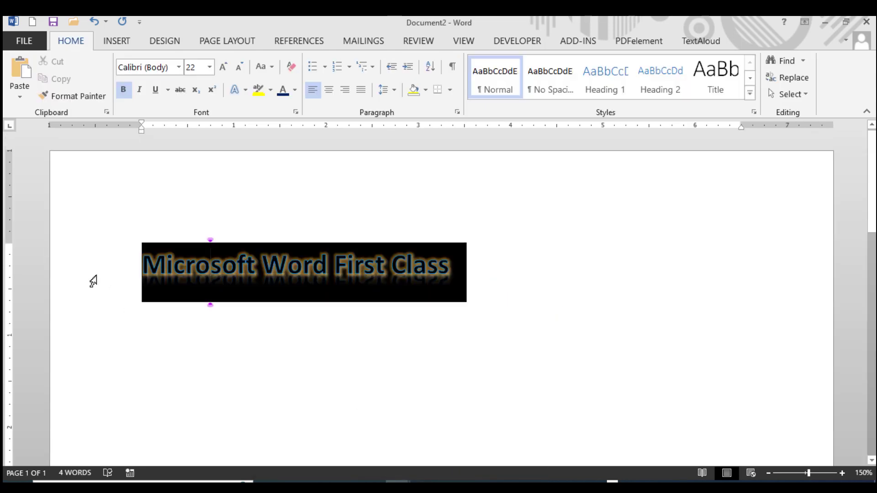
pyautogui.click(297, 67)
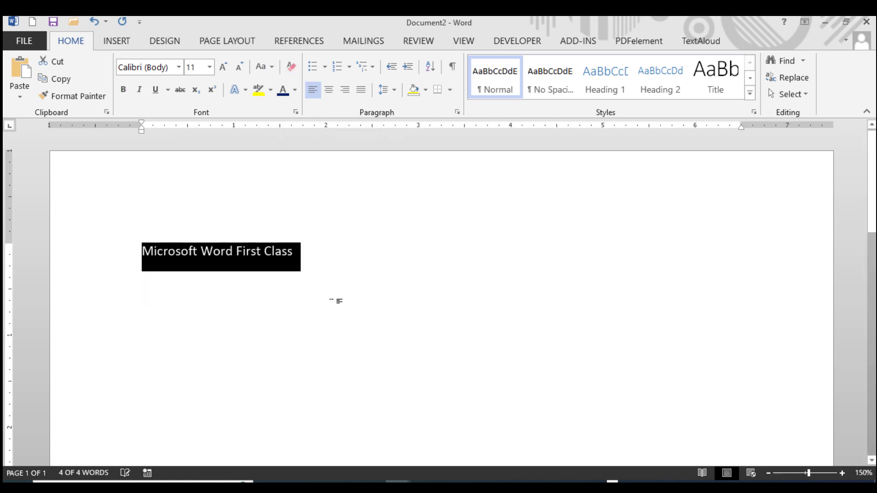
pyautogui.click(339, 284)
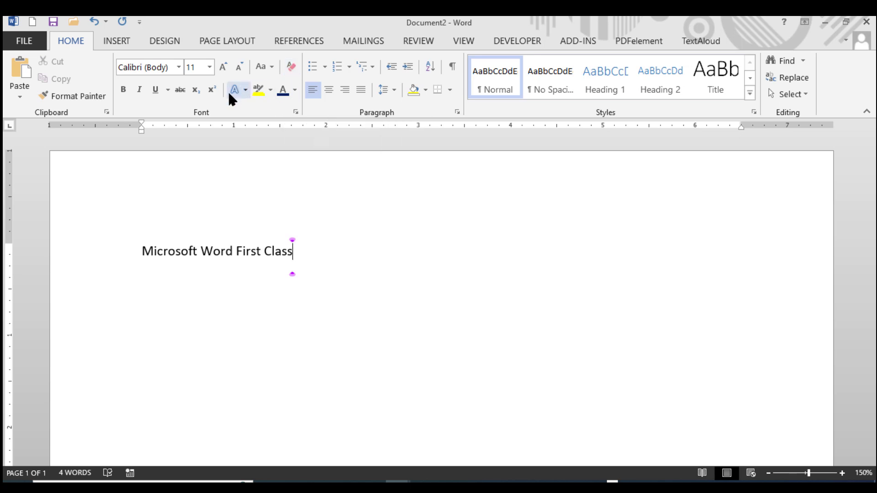
# Step: Select the entire line, increase its font size stepwise to 14, and decrease it one step to 12
pyautogui.click(119, 249)
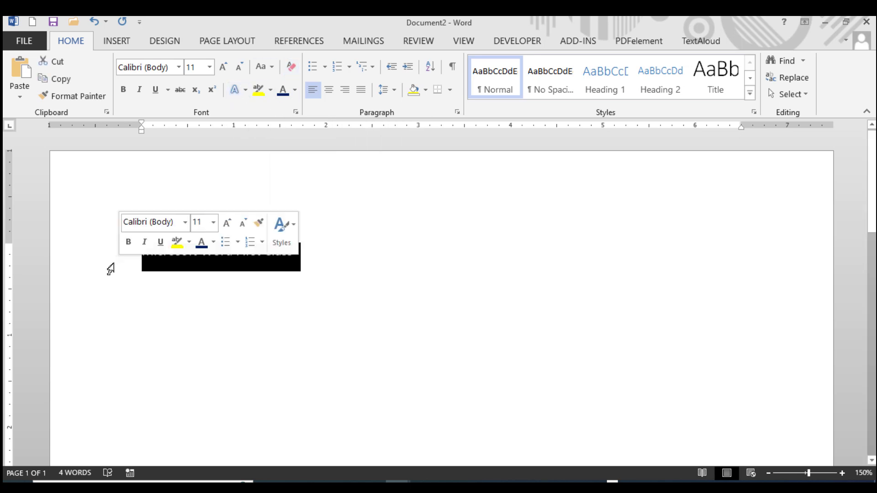
pyautogui.click(222, 67)
pyautogui.click(222, 67)
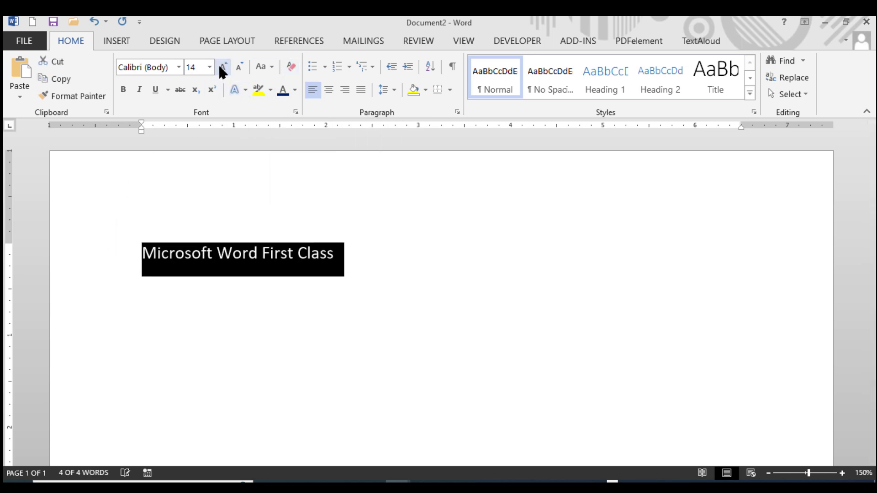
pyautogui.click(236, 68)
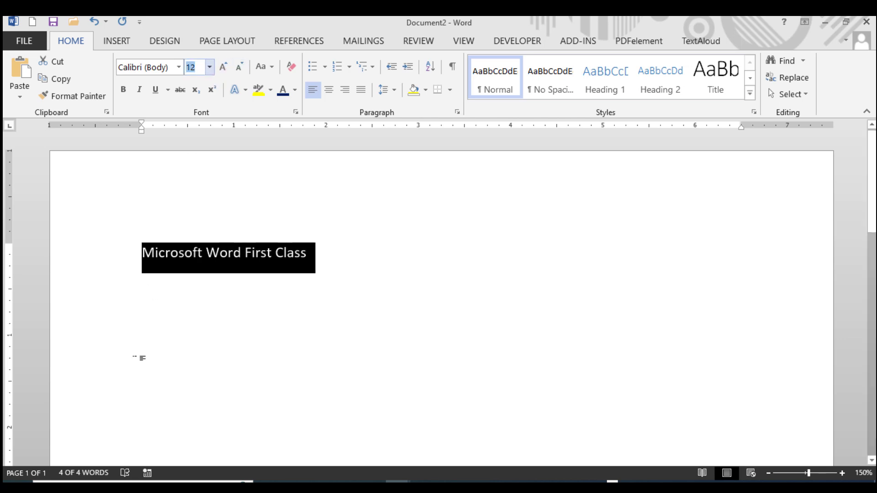
# Step: Set the selected line's font size to a custom value of 40 and deselect the text
pyautogui.write('40')
pyautogui.press('Return')
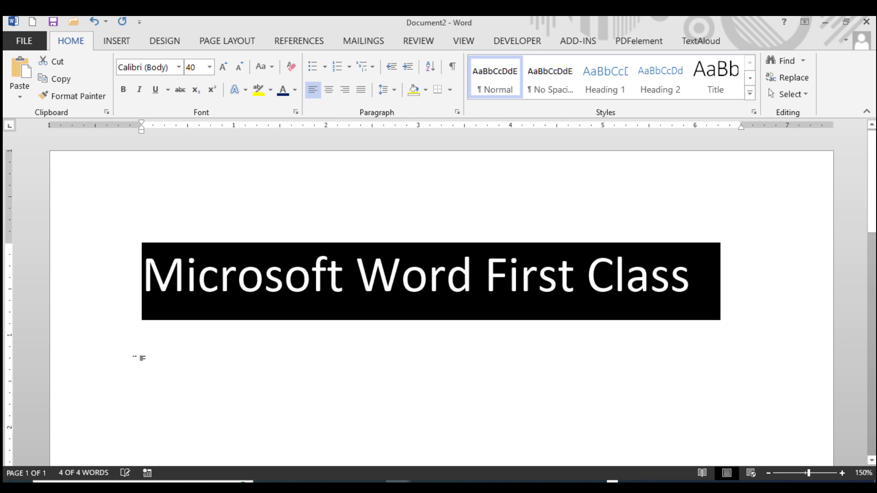
pyautogui.click(325, 342)
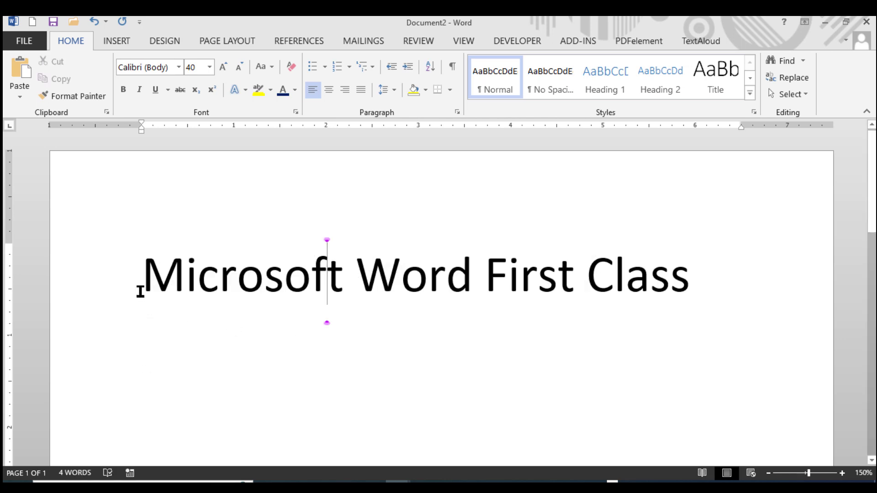
# Step: Set the entire line's font size to the preset 72, and reduce it to the custom value 1
pyautogui.moveTo(141, 292); pyautogui.dragTo(717, 280)
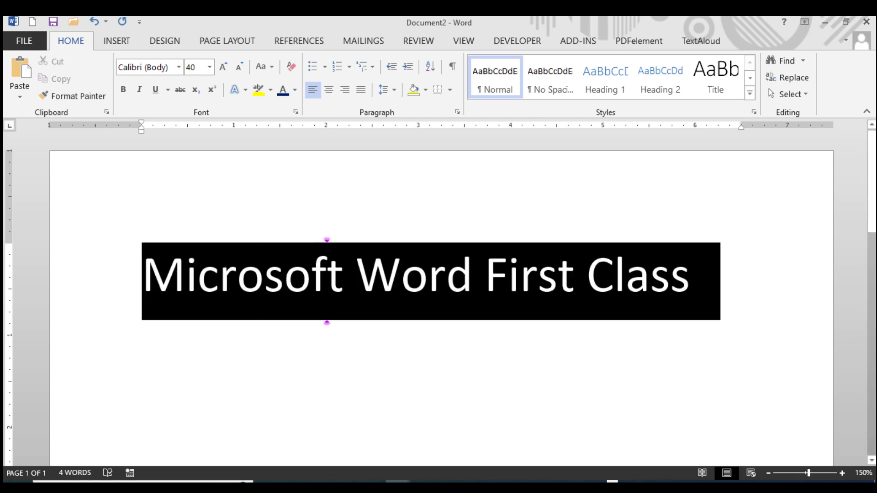
pyautogui.click(209, 67)
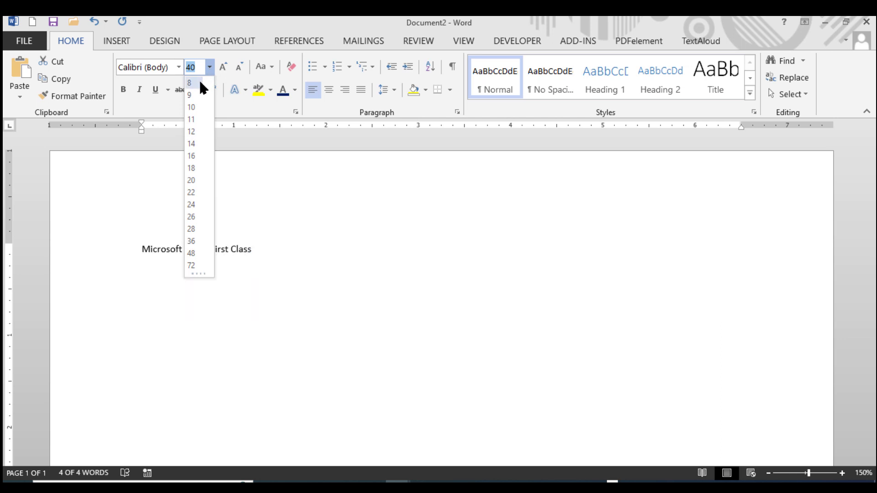
pyautogui.click(196, 266)
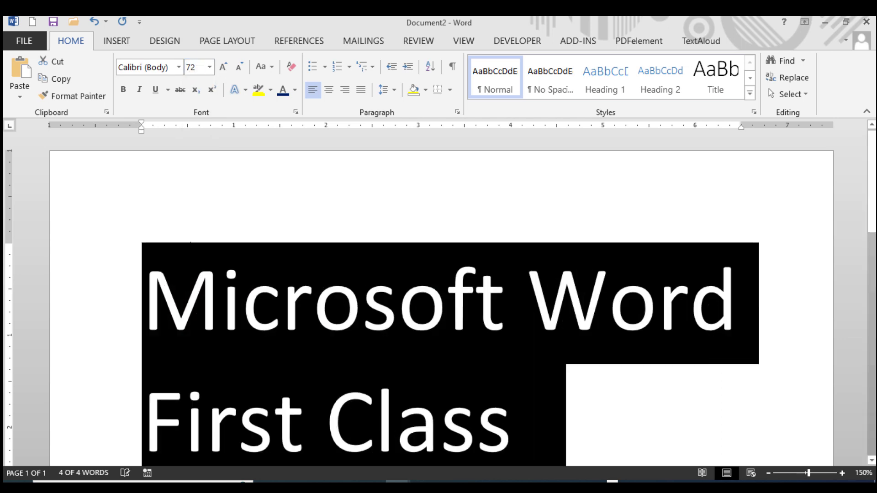
pyautogui.click(198, 71)
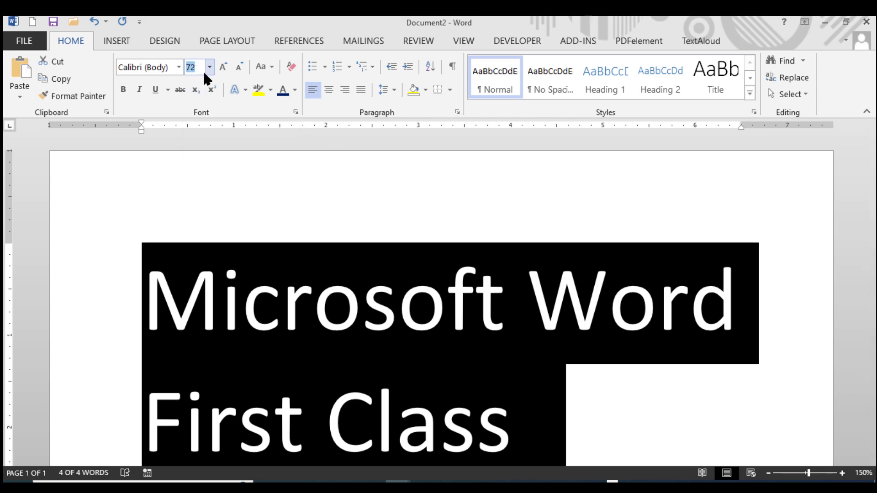
pyautogui.press('Return')
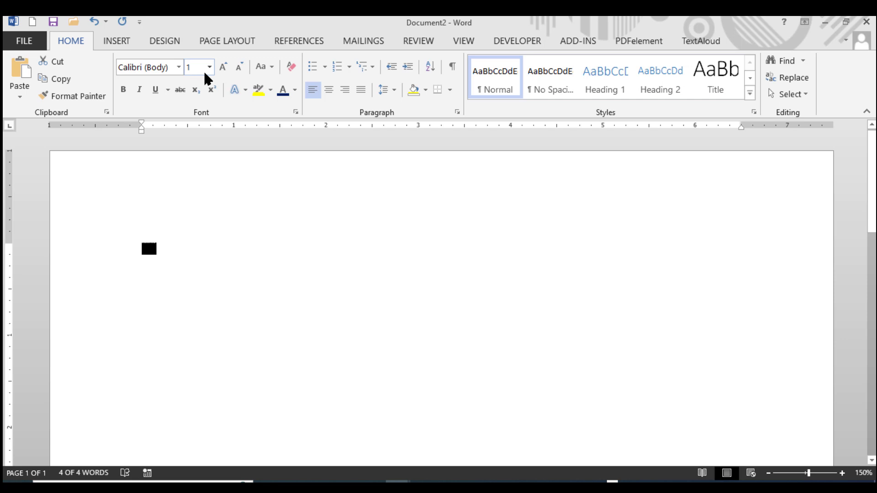
# Step: Set the selected line's font size to 8
pyautogui.click(195, 67)
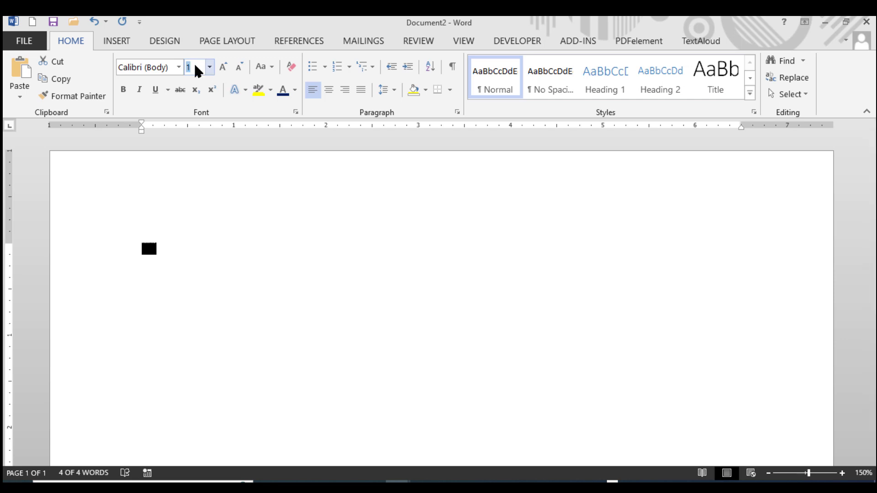
pyautogui.write('8')
pyautogui.press('Return')
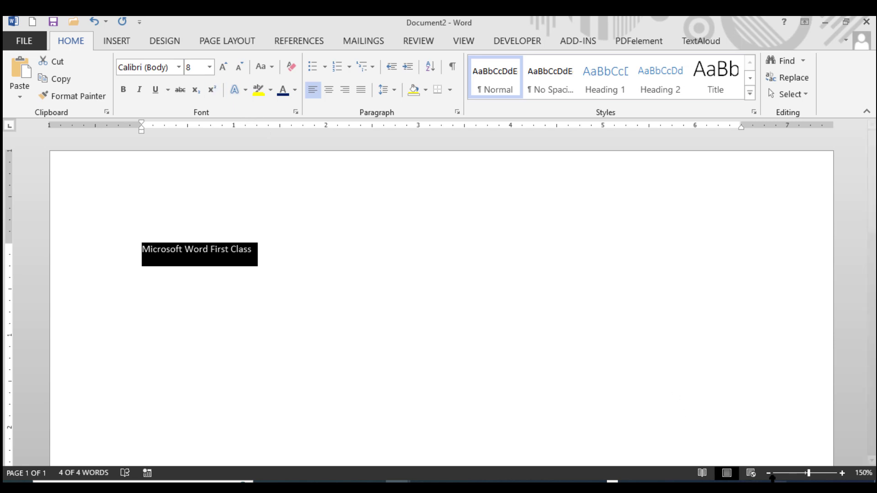
# Step: Reduce the document zoom to 100% and deselect the text
pyautogui.click(768, 473)
pyautogui.click(769, 473)
pyautogui.click(769, 474)
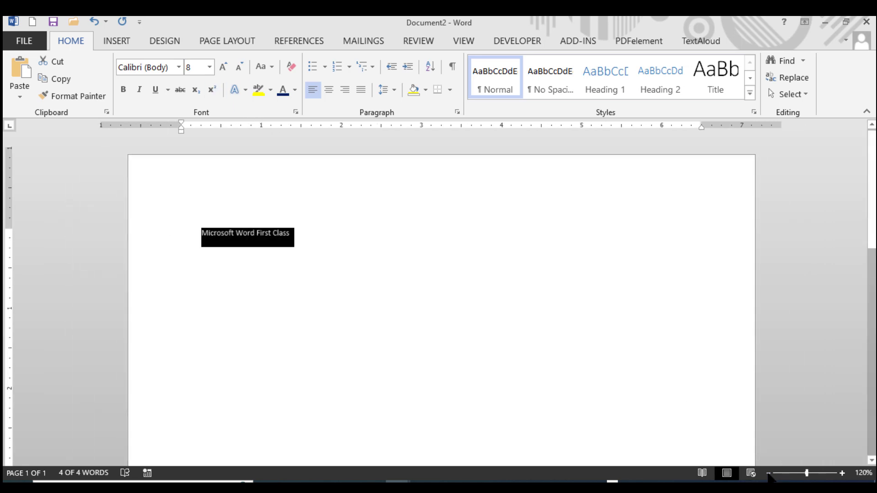
pyautogui.click(769, 474)
pyautogui.click(769, 474)
pyautogui.click(345, 249)
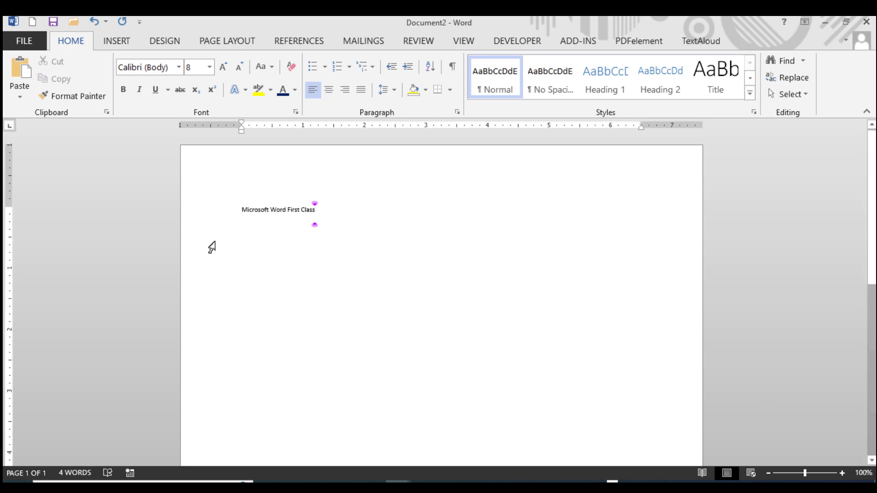
# Step: Try to set the entire line's font size to 1639
pyautogui.click(208, 220)
pyautogui.click(198, 67)
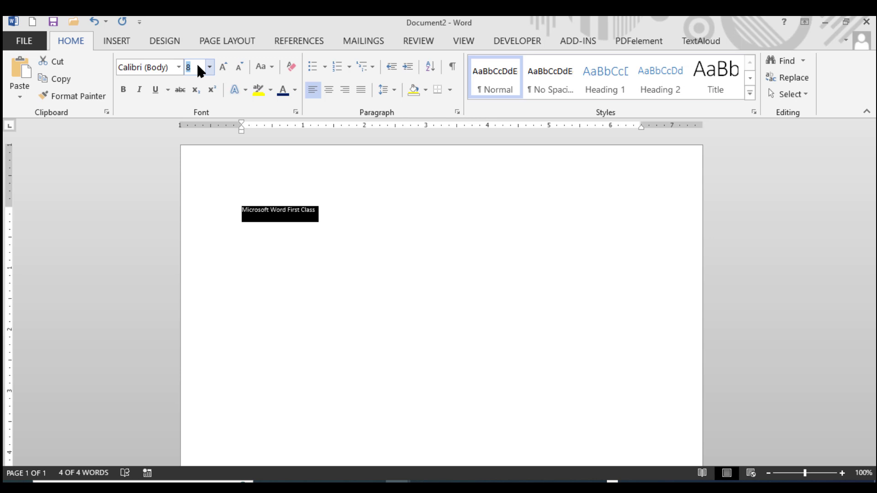
pyautogui.write('1639')
pyautogui.press('Return')
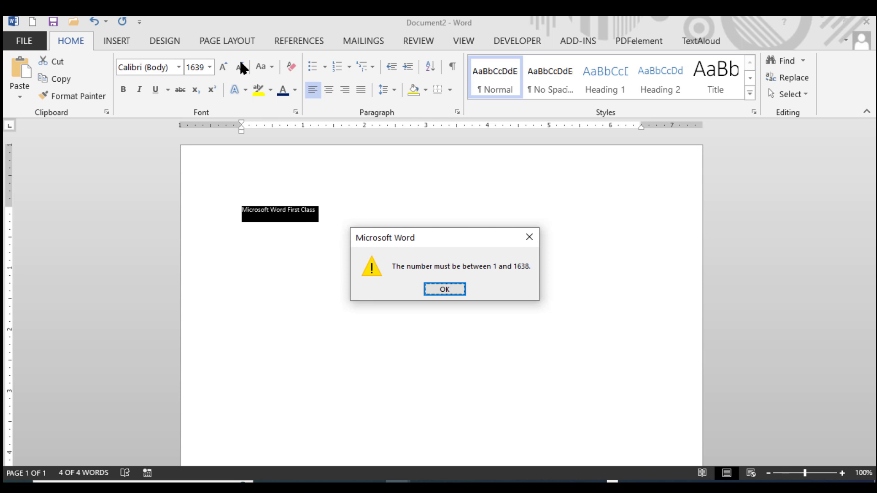
pyautogui.click(526, 238)
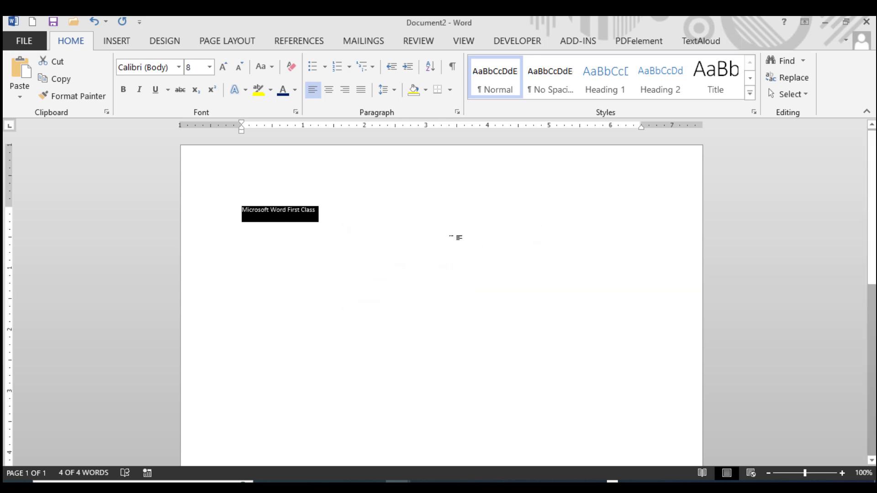
# Step: Set the selected line's font size to 9 from the preset sizes
pyautogui.click(209, 68)
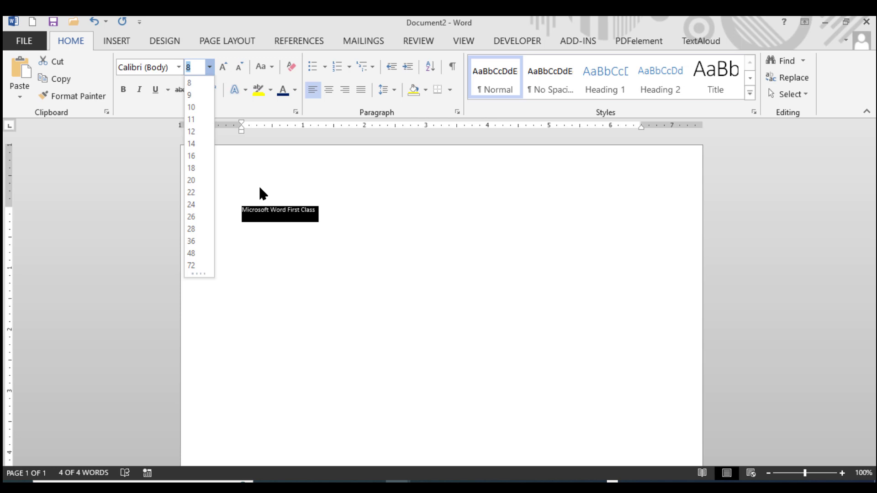
pyautogui.click(189, 95)
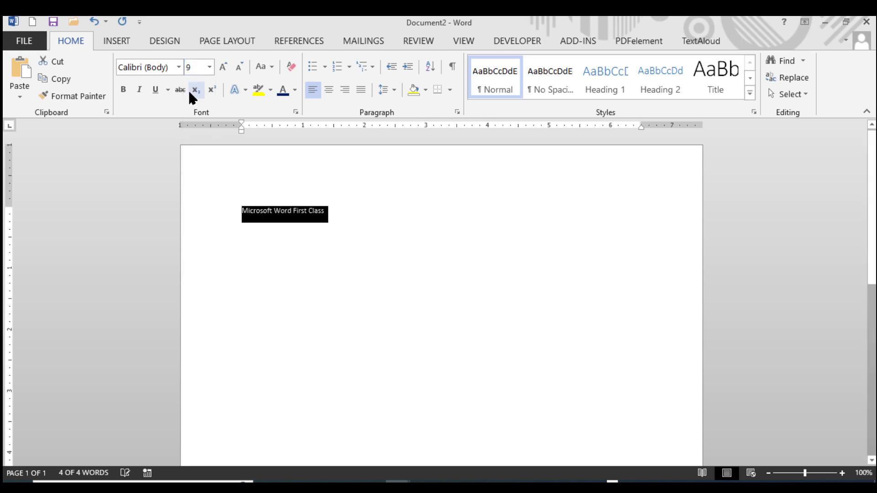
pyautogui.click(208, 68)
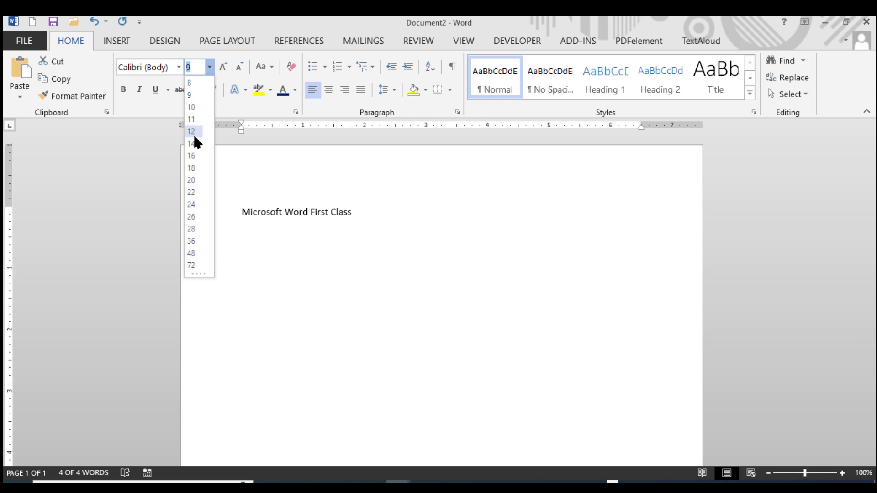
pyautogui.click(310, 281)
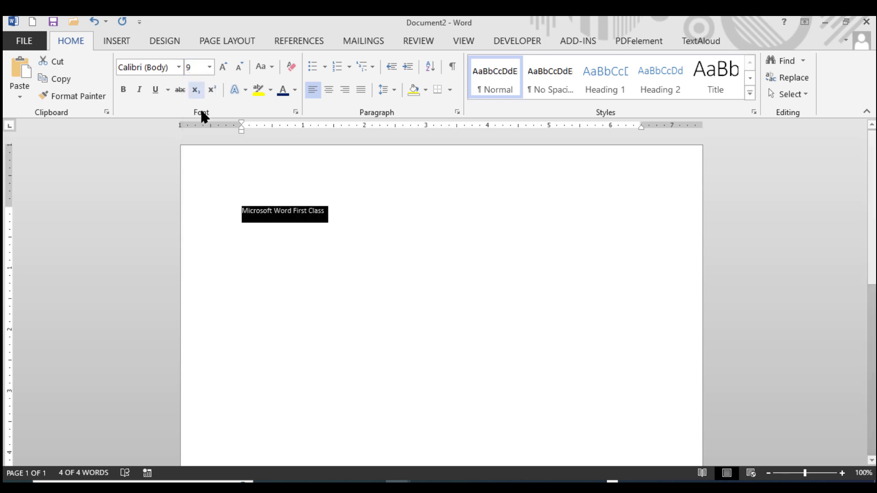
# Step: Increase the selected line's font size stepwise to 12
pyautogui.click(223, 67)
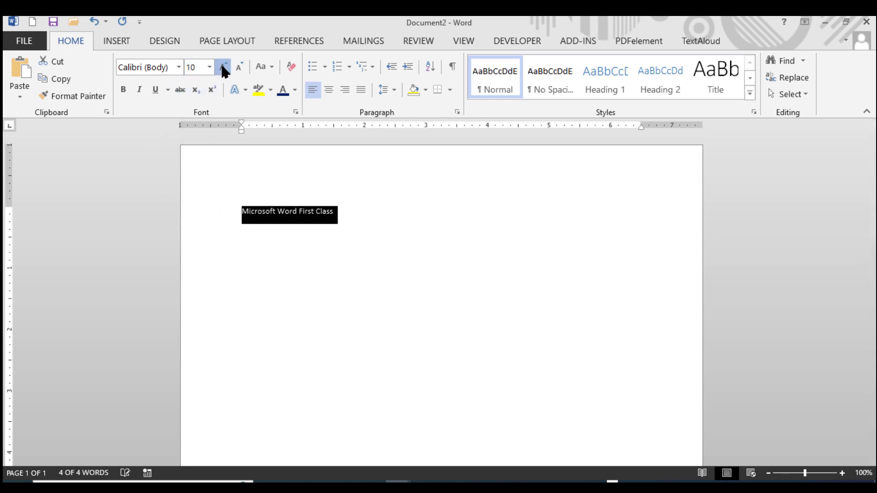
pyautogui.click(223, 67)
pyautogui.click(223, 67)
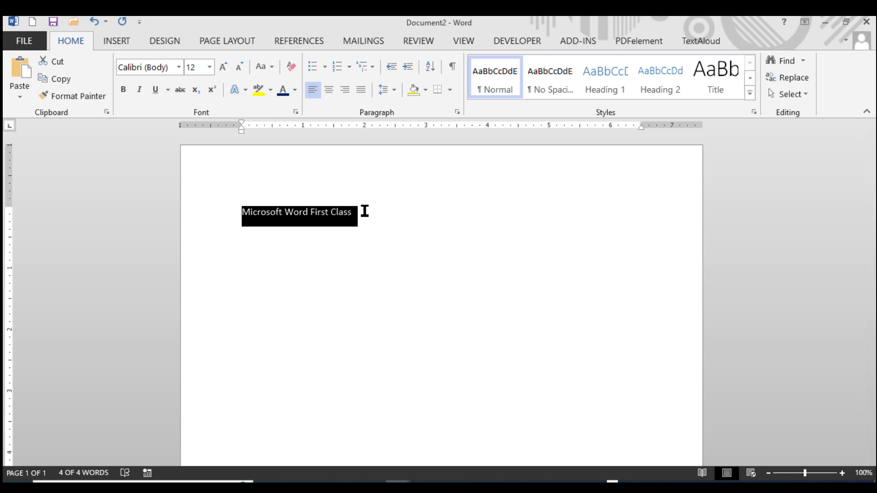
# Step: Increase the selected line's font size step by step from 12 to 24
pyautogui.hotkey('ctrl', 'shift', '.')
pyautogui.hotkey('ctrl', 'shift', '.')
pyautogui.hotkey('ctrl', 'shift', '.')
pyautogui.hotkey('ctrl', 'shift', '.')
pyautogui.hotkey('ctrl', 'shift', '.')
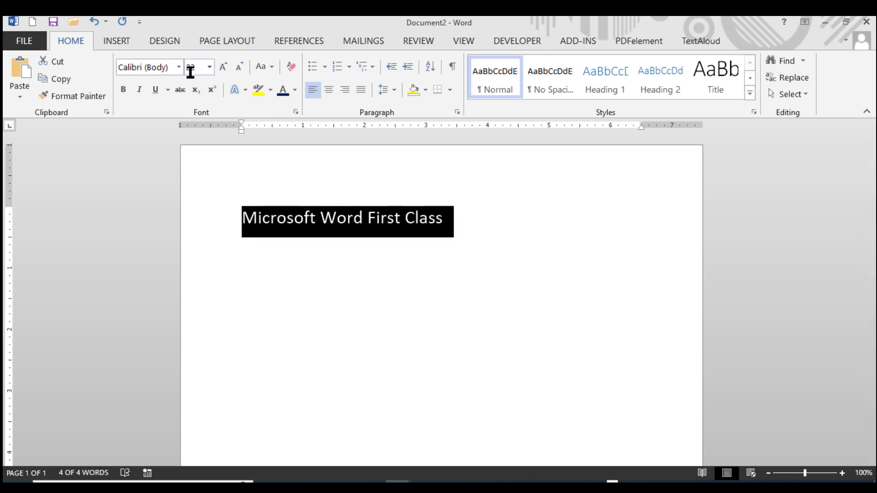
pyautogui.hotkey('ctrl', 'shift', '.')
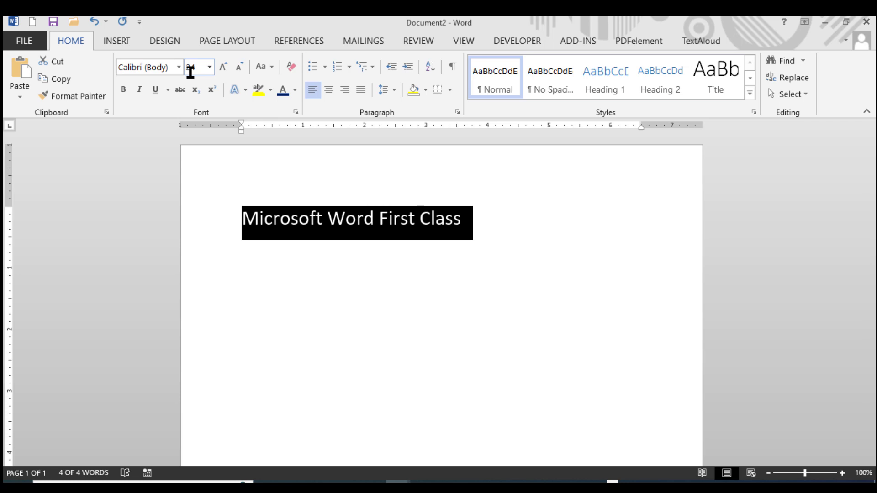
# Step: Decrease the selected line's font size step by step to 9
pyautogui.hotkey('ctrl', 'shift', ',')
pyautogui.hotkey('ctrl', 'shift', ',')
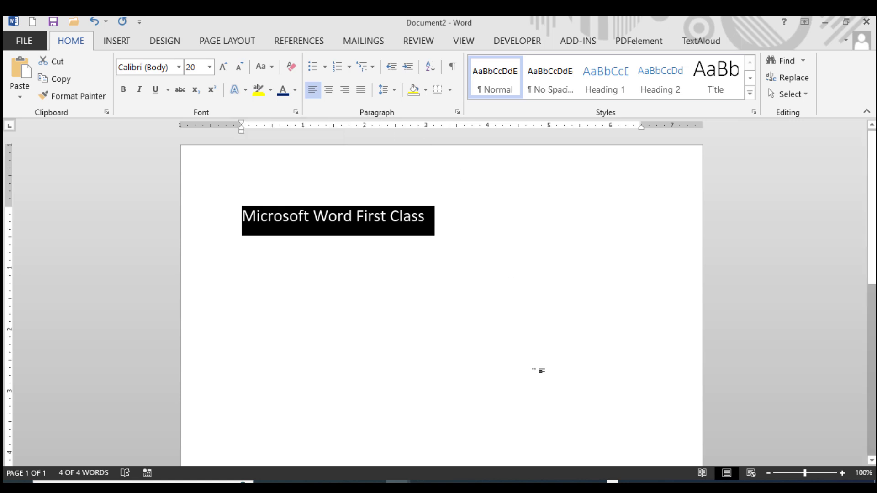
pyautogui.hotkey('ctrl', 'shift', ',')
pyautogui.hotkey('ctrl', 'shift', ',')
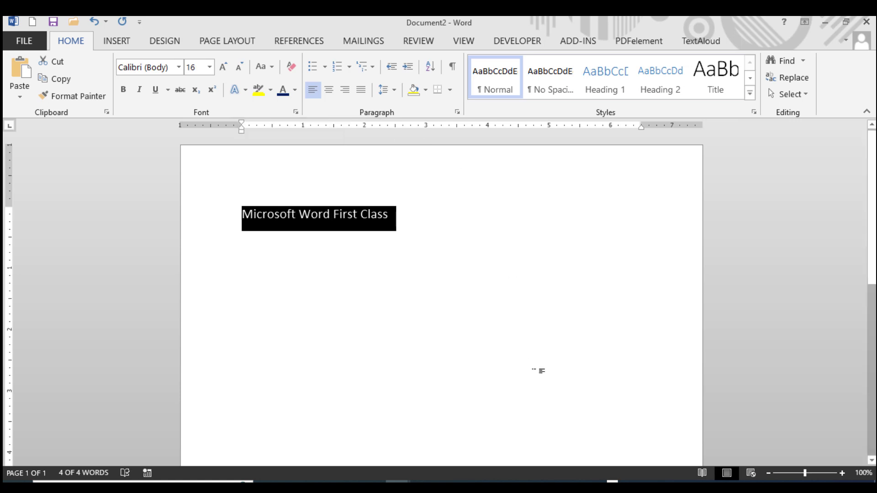
pyautogui.hotkey('ctrl', 'shift', ',')
pyautogui.hotkey('ctrl', 'shift', ',')
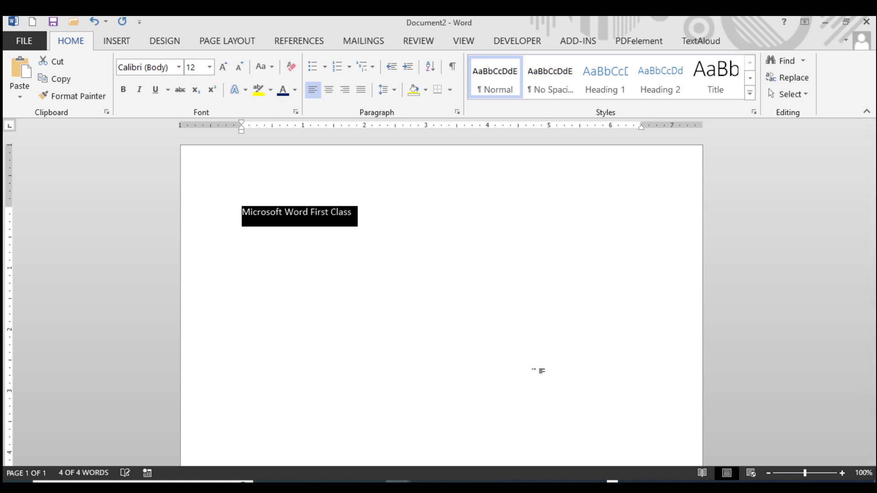
pyautogui.hotkey('ctrl', 'shift', ',')
pyautogui.hotkey('ctrl', 'shift', ',')
pyautogui.hotkey('ctrl', 'shift', ',')
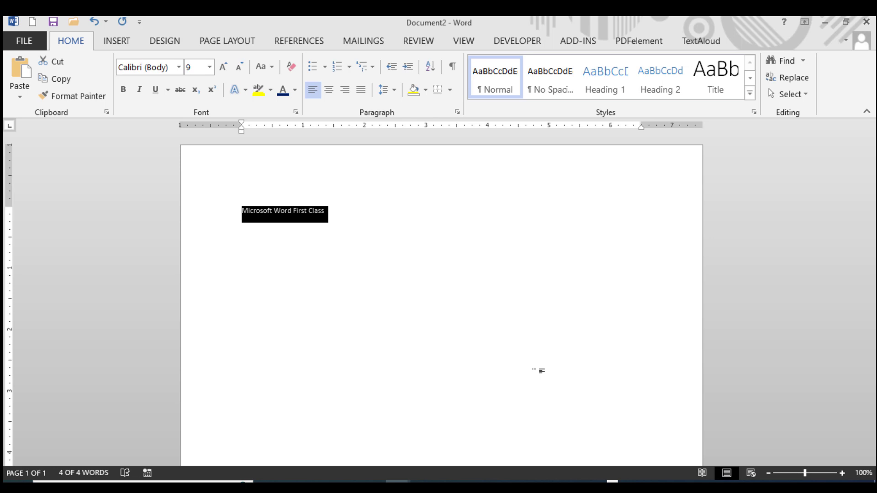
# Step: Increase the selected line's font size step by step to 26
pyautogui.hotkey('ctrl', 'shift', '.')
pyautogui.hotkey('ctrl', 'shift', '.')
pyautogui.hotkey('ctrl', 'shift', '.')
pyautogui.hotkey('ctrl', 'shift', '.')
pyautogui.hotkey('ctrl', 'shift', '.')
pyautogui.hotkey('ctrl', 'shift', '.')
pyautogui.hotkey('ctrl', 'shift', '.')
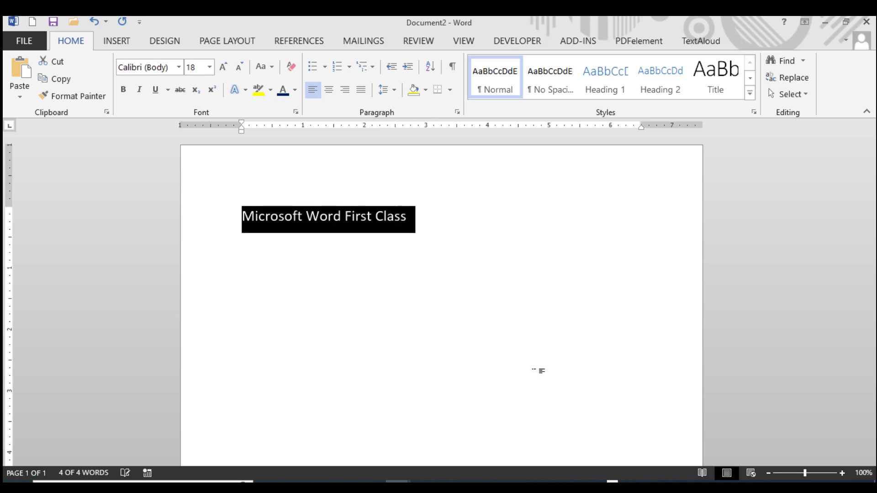
pyautogui.hotkey('ctrl', 'shift', '.')
pyautogui.hotkey('ctrl', 'shift', '.')
pyautogui.hotkey('ctrl', 'shift', '.')
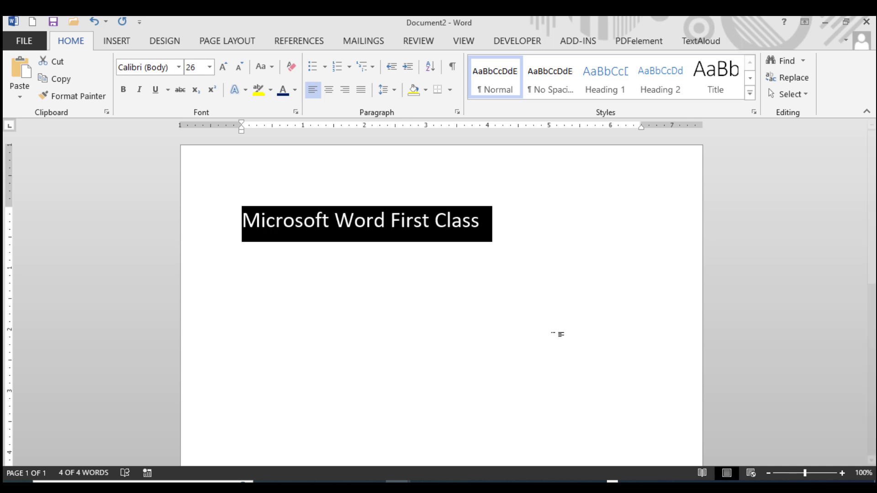
# Step: Add a new line reading "Ctrl+[" below the "Microsoft Word First Class" line
pyautogui.click(565, 238)
pyautogui.press('Return')
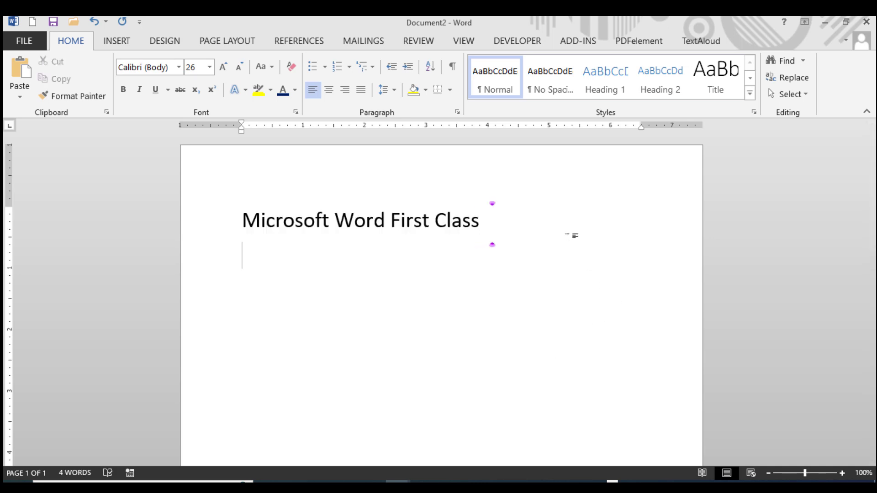
pyautogui.write('ctlr')
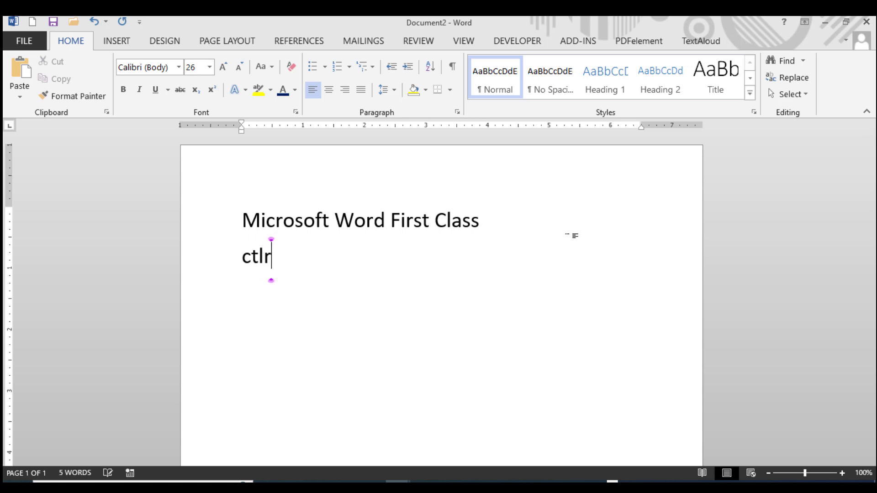
pyautogui.press('BackSpace')
pyautogui.press('BackSpace')
pyautogui.write('rl+')
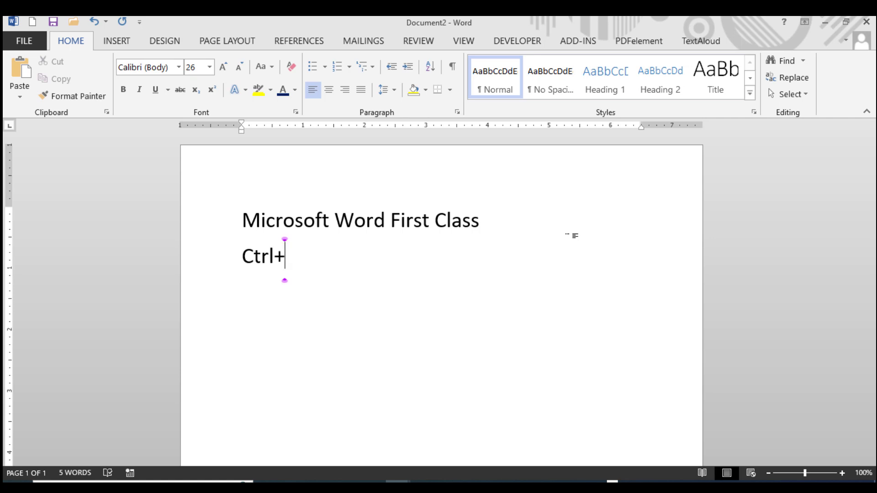
pyautogui.write('[')
pyautogui.press('Return')
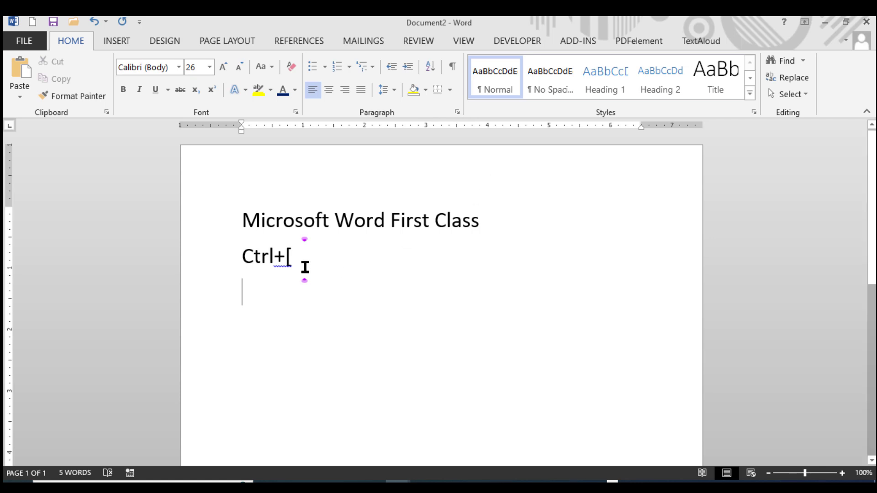
# Step: Copy the "Ctrl+[" line to the line below and change the copy to "Ctrl+]"
pyautogui.moveTo(304, 268); pyautogui.dragTo(232, 268)
pyautogui.hotkey('ctrl', 'c')
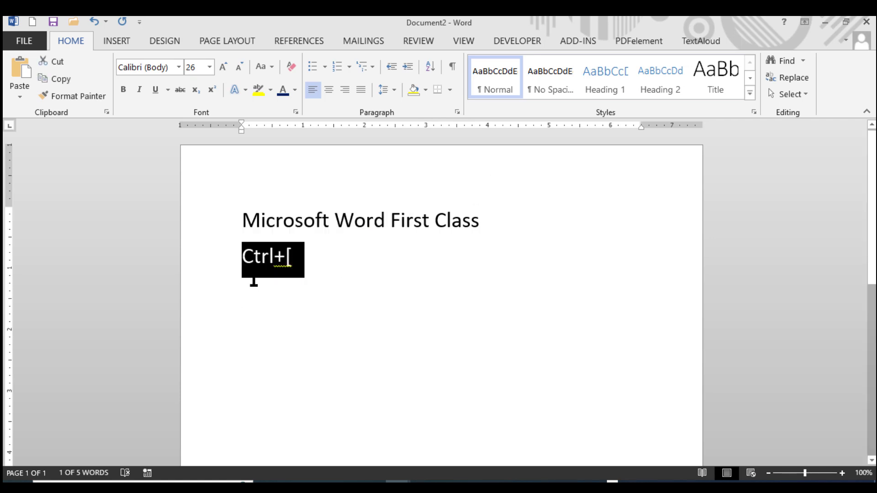
pyautogui.click(254, 282)
pyautogui.hotkey('ctrl', 'v')
pyautogui.press('BackSpace')
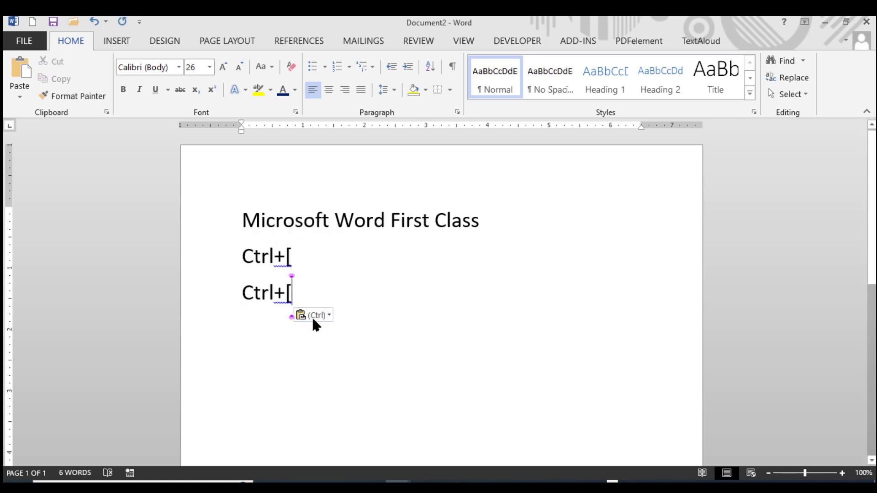
pyautogui.press('BackSpace')
pyautogui.write(']')
# Step: Decrease the "Microsoft Word First Class" line's font size one point at a time to 20
pyautogui.moveTo(244, 219); pyautogui.dragTo(476, 222)
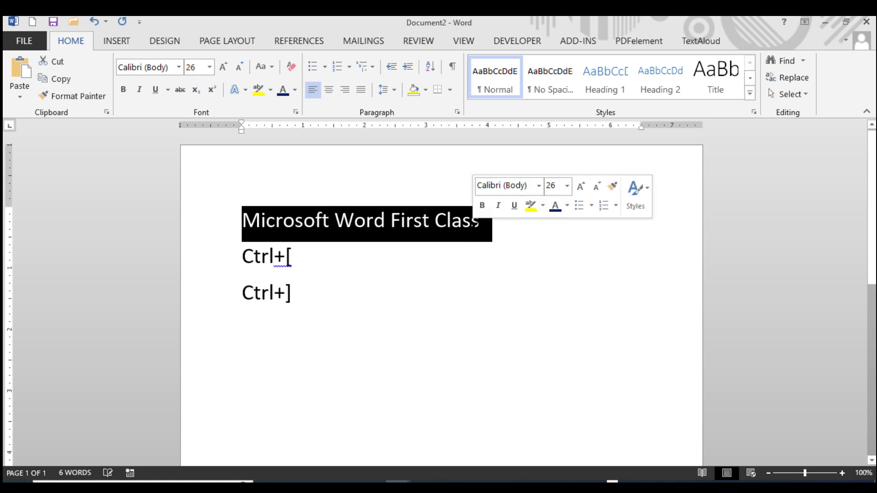
pyautogui.hotkey('ctrl', '[')
pyautogui.hotkey('ctrl', '[')
pyautogui.hotkey('ctrl', '[')
pyautogui.hotkey('ctrl', '[')
pyautogui.hotkey('ctrl', '[')
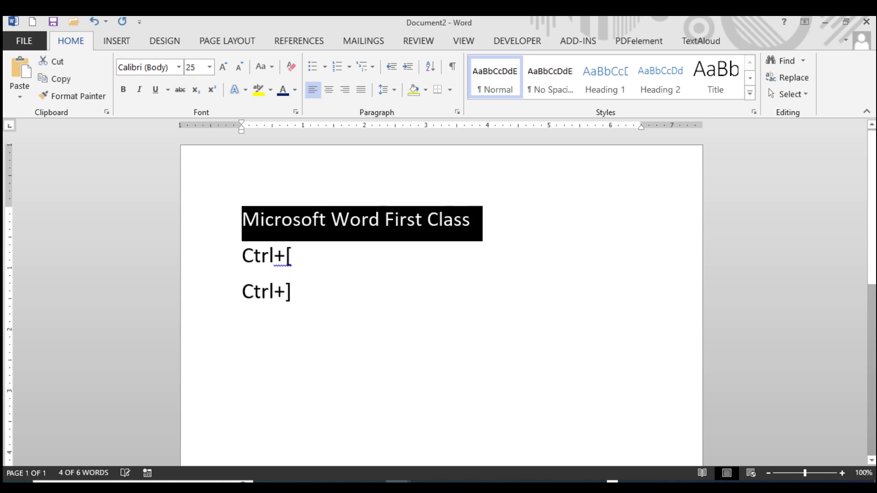
pyautogui.hotkey('ctrl', '[')
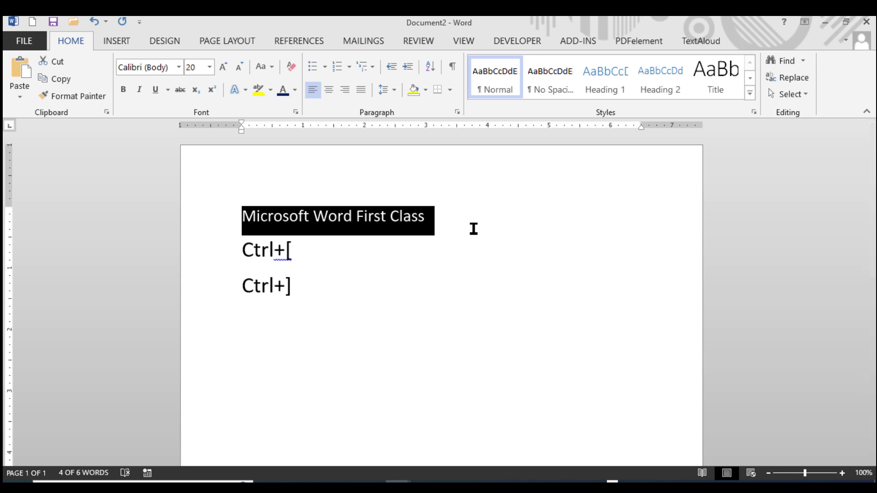
# Step: Increase the "Microsoft Word First Class" line's font size one point at a time to 28
pyautogui.hotkey('ctrl', ']')
pyautogui.hotkey('ctrl', ']')
pyautogui.hotkey('ctrl', ']')
pyautogui.hotkey('ctrl', ']')
pyautogui.hotkey('ctrl', ']')
pyautogui.hotkey('ctrl', ']')
pyautogui.hotkey('ctrl', ']')
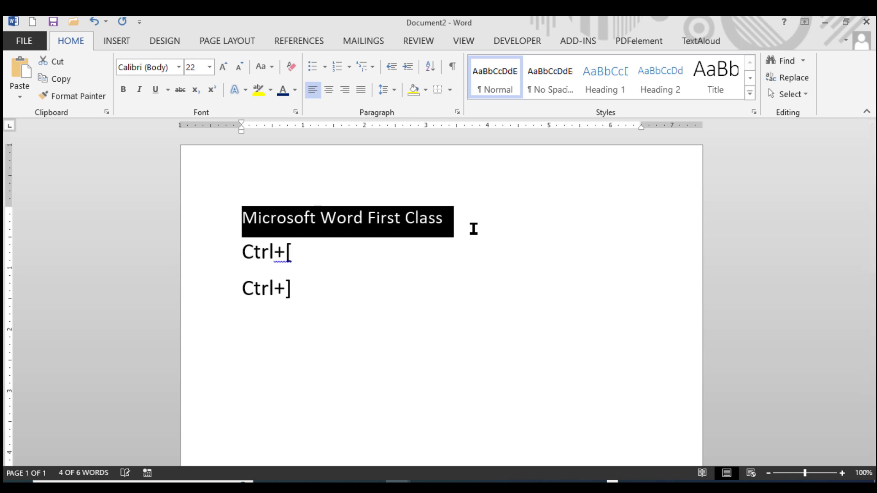
pyautogui.hotkey('ctrl', ']')
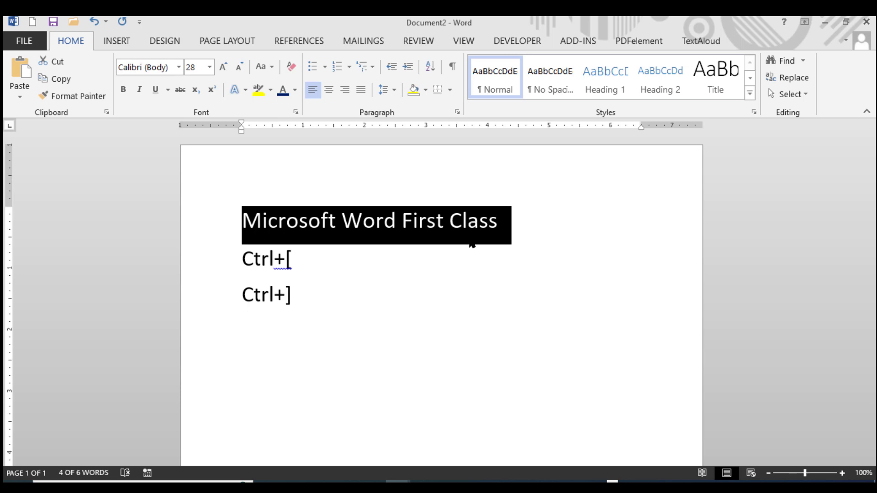
pyautogui.click(425, 307)
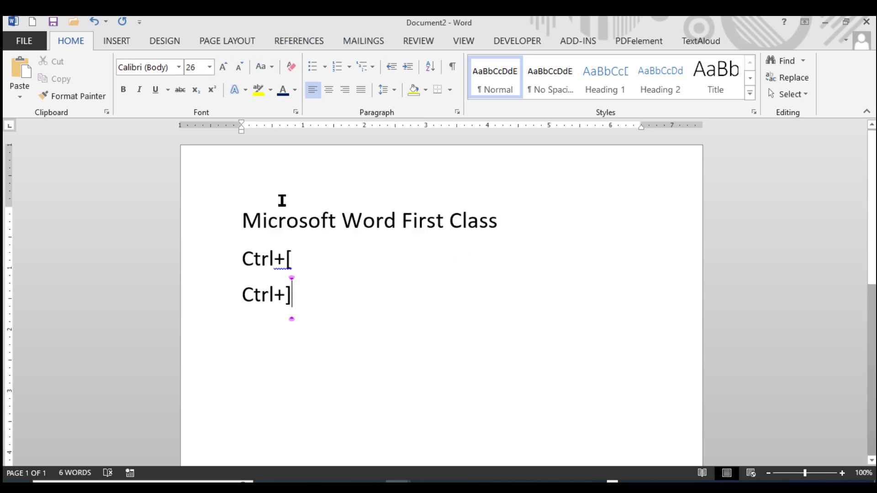
# Step: Cycle the case of the "Microsoft Word First Class" line through UPPERCASE, lowercase and Capitalize Each Word
pyautogui.click(219, 228)
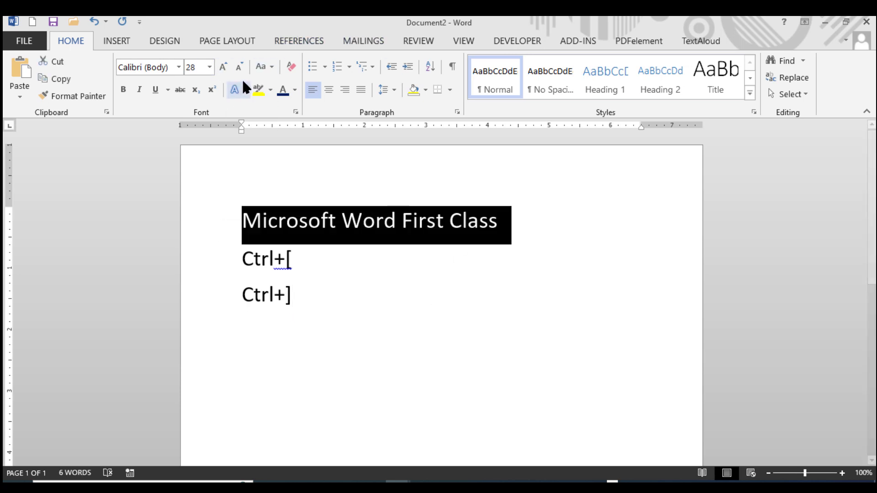
pyautogui.click(272, 67)
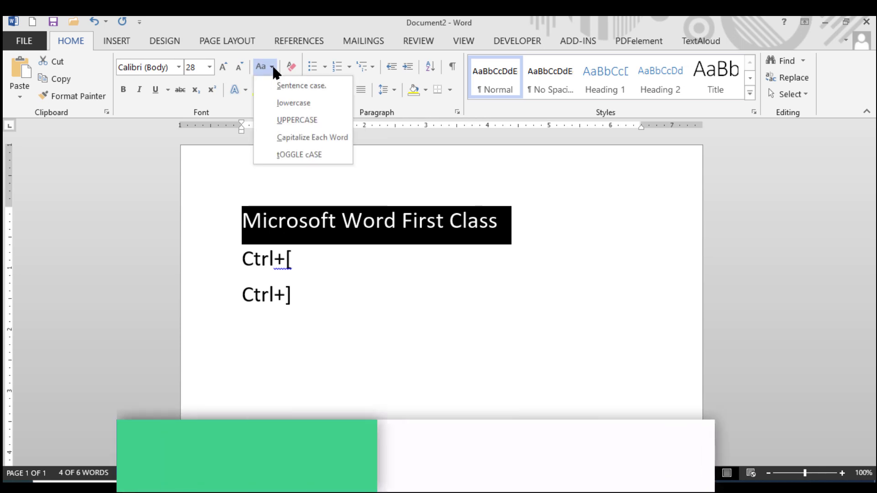
pyautogui.click(274, 120)
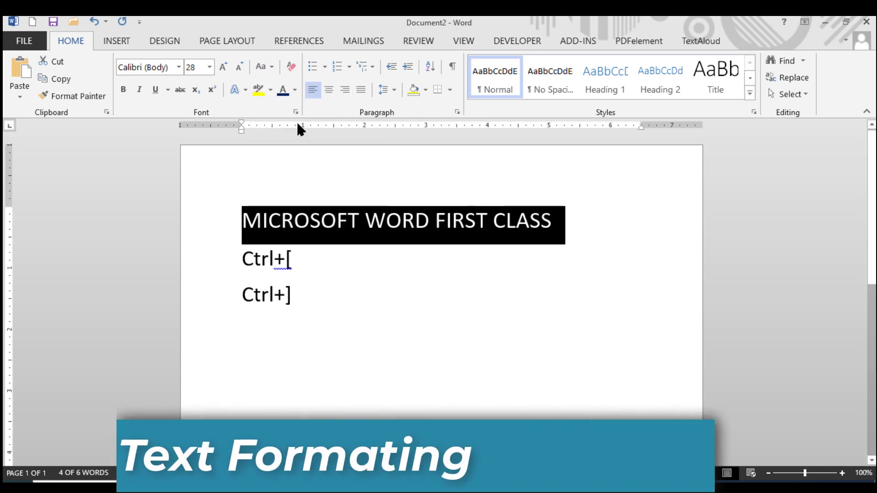
pyautogui.click(270, 66)
pyautogui.click(286, 100)
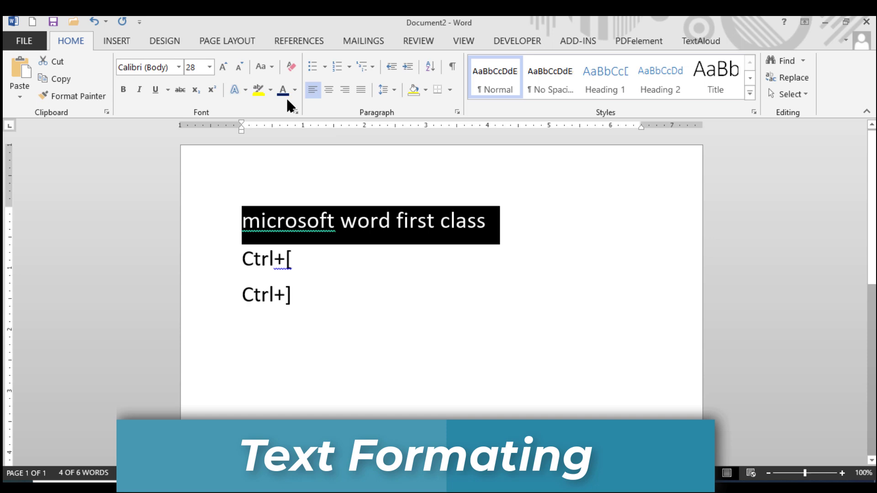
pyautogui.click(264, 64)
pyautogui.click(287, 138)
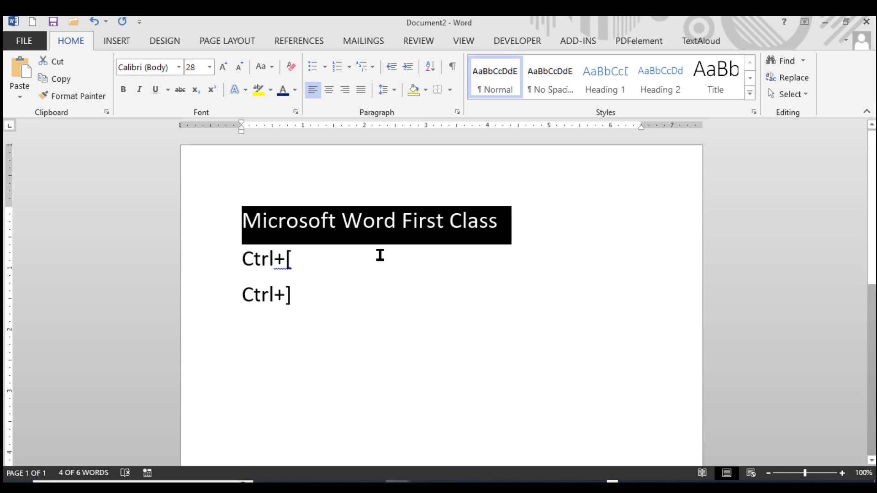
# Step: Undo and redo the last case change, and cycle the selected line's case to all lowercase
pyautogui.hotkey('ctrl', 'z')
pyautogui.hotkey('ctrl', 'y')
pyautogui.hotkey('ctrl', 'z')
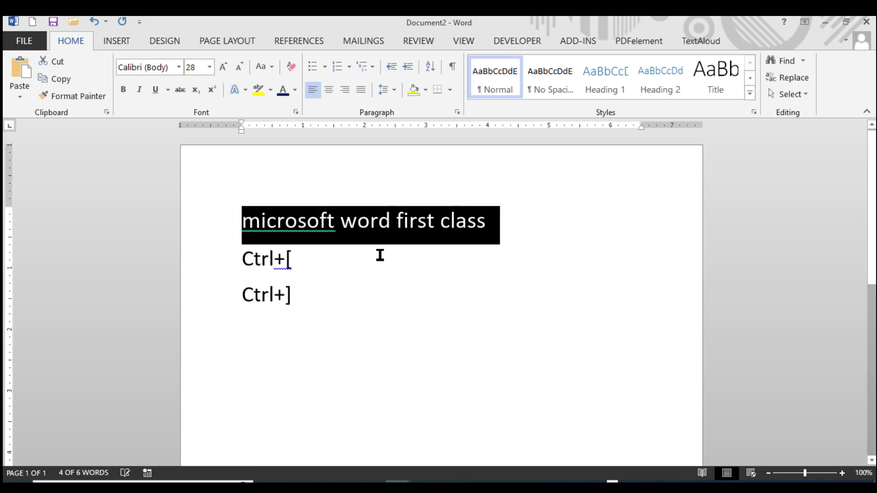
pyautogui.hotkey('ctrl', 'y')
pyautogui.hotkey('shift', 'F3')
pyautogui.hotkey('shift', 'F3')
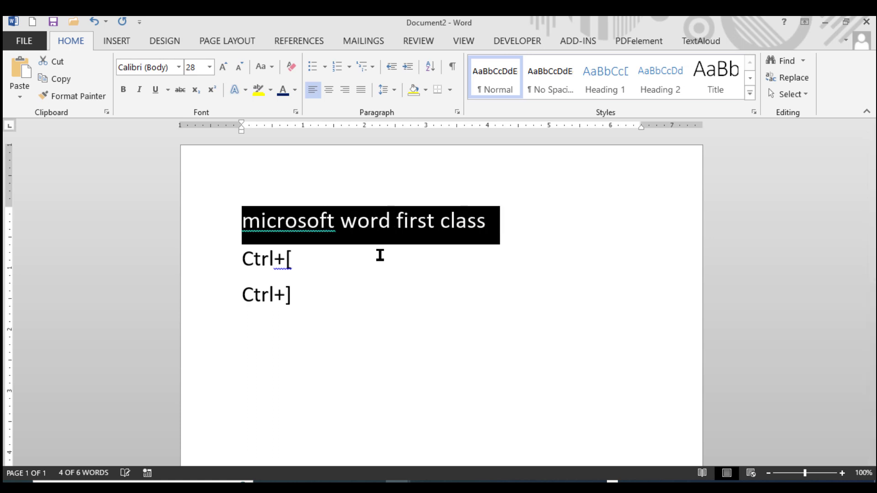
pyautogui.write('#')
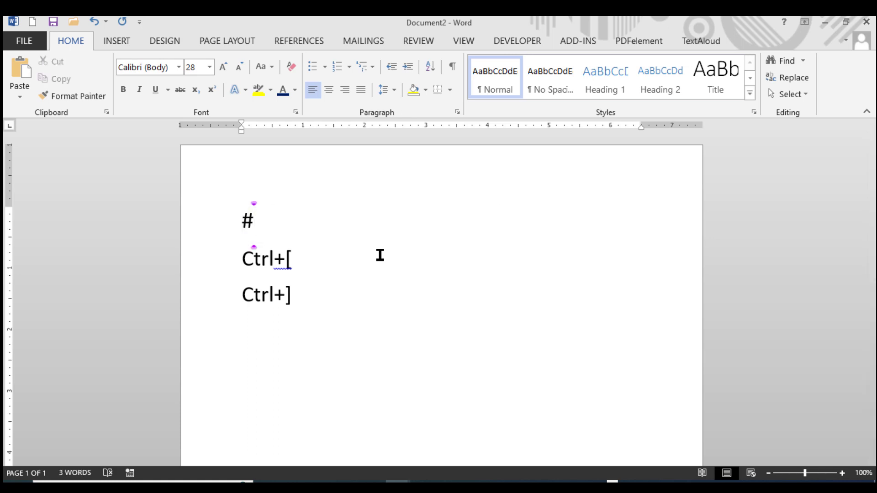
pyautogui.hotkey('ctrl', 'z')
# Step: Check the "Change case" topic in 1 Text Formating.docx and return to Document2
pyautogui.click(398, 480)
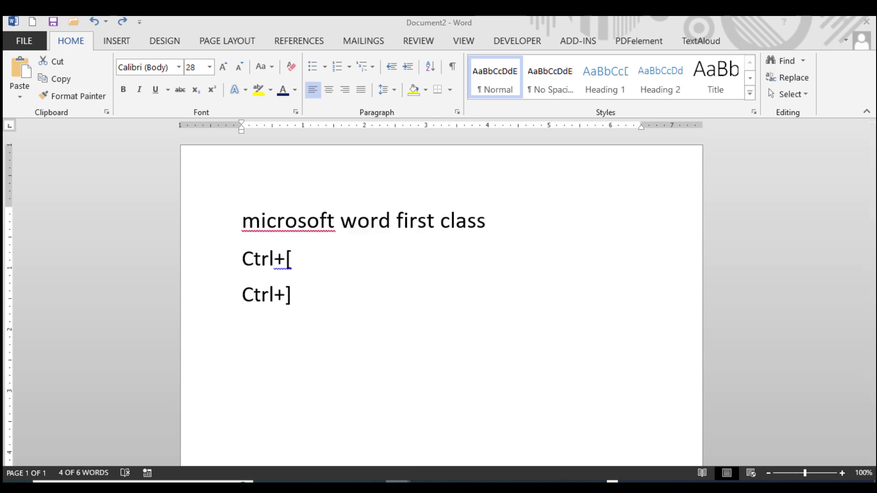
pyautogui.click(355, 450)
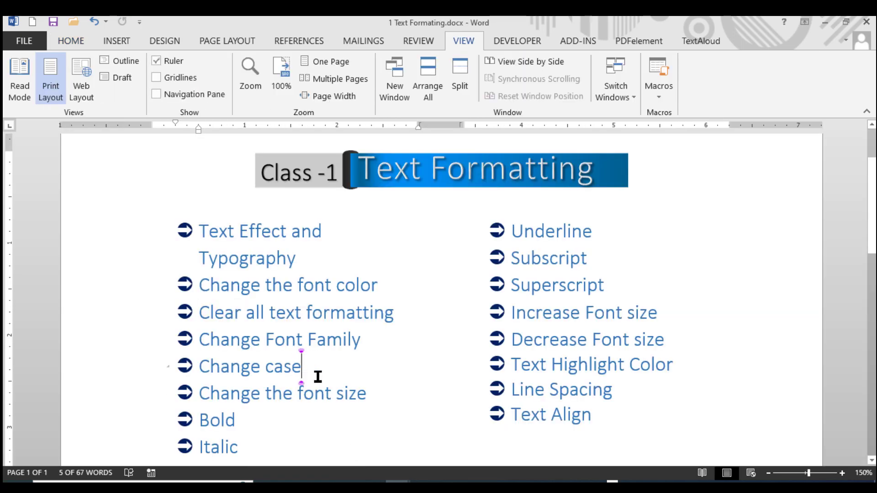
pyautogui.moveTo(315, 371); pyautogui.dragTo(229, 369)
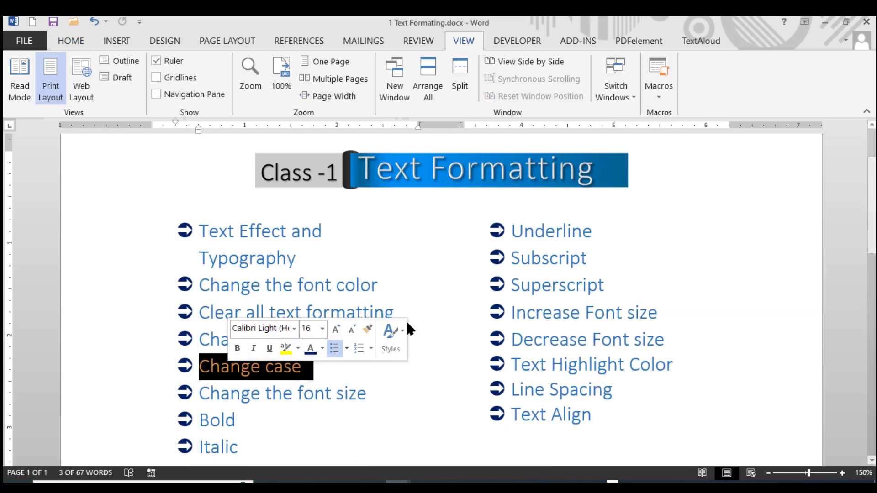
pyautogui.click(404, 314)
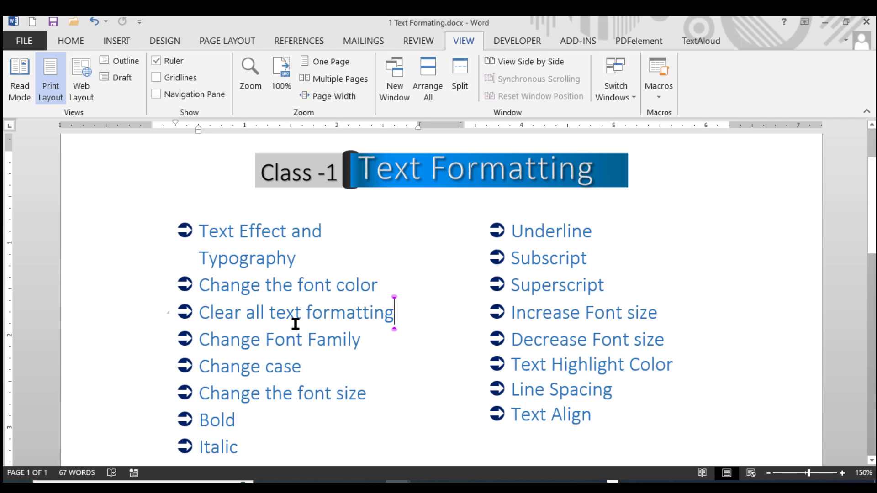
pyautogui.moveTo(423, 481)
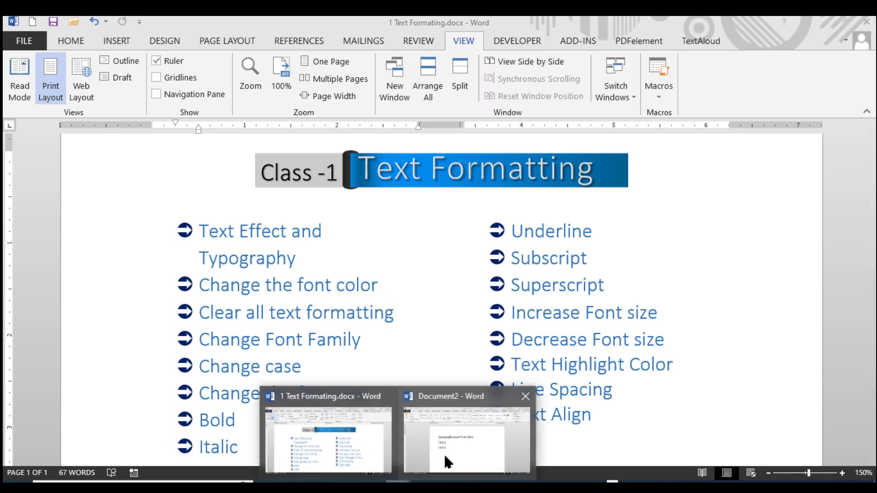
pyautogui.click(447, 460)
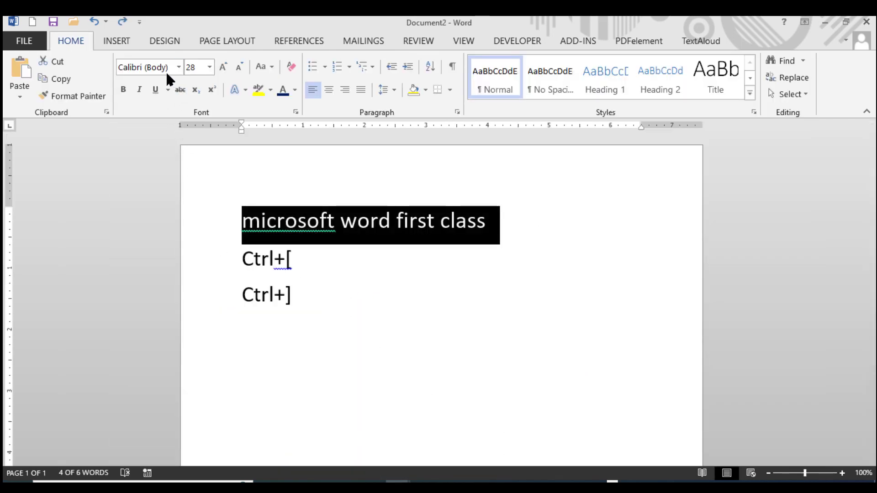
# Step: Set the font of the "microsoft word first class" line to Metro Uber Font
pyautogui.click(178, 67)
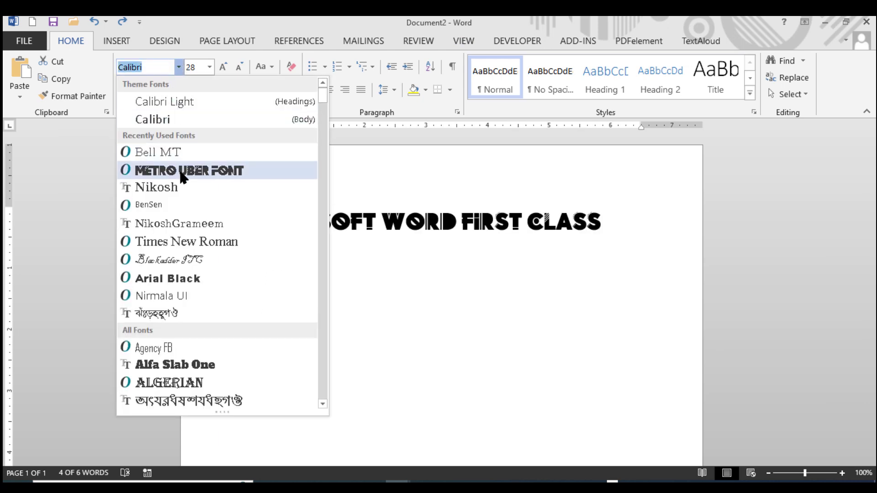
pyautogui.click(179, 163)
pyautogui.click(400, 340)
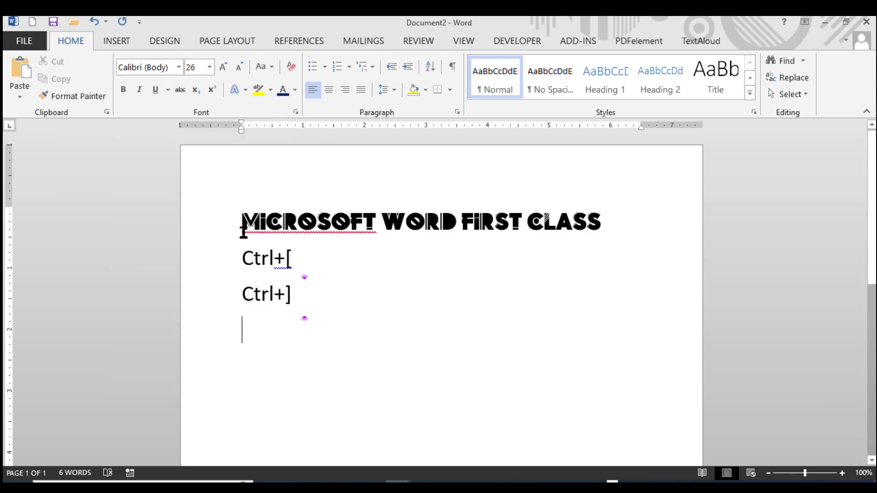
# Step: Browse the available fonts and change the first line's font to Movement
pyautogui.click(214, 234)
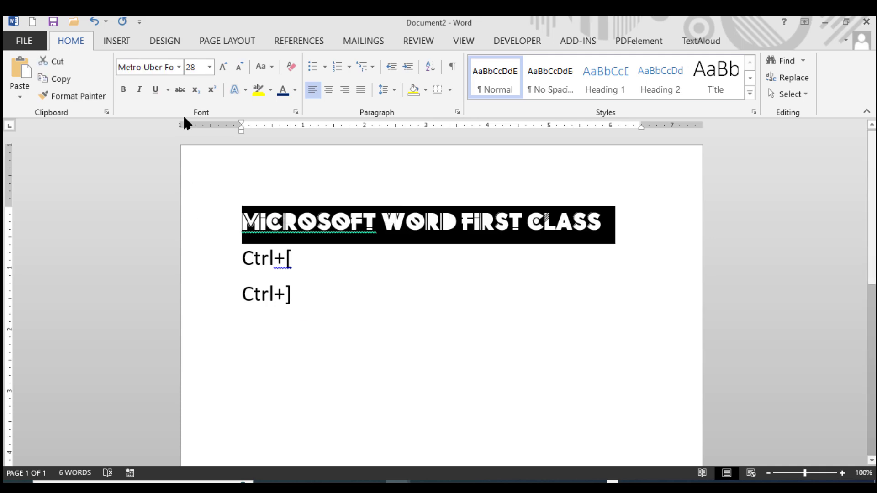
pyautogui.click(179, 68)
pyautogui.scroll(-15, 202, 256)
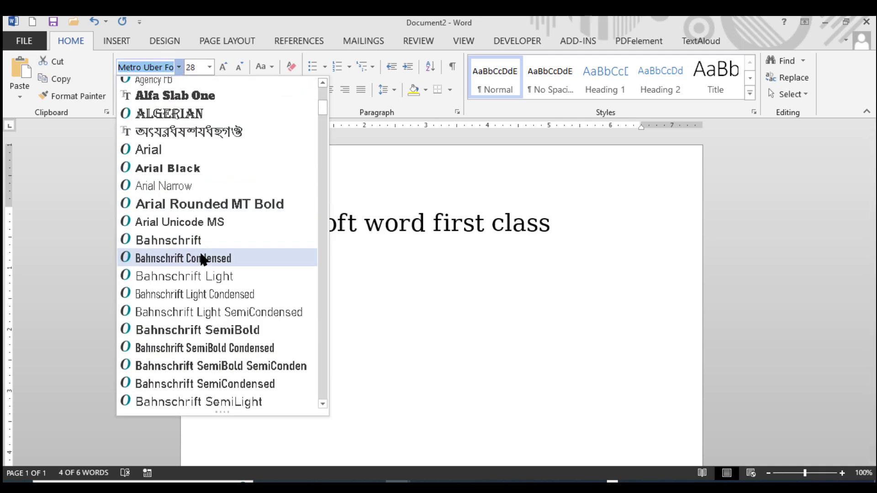
pyautogui.scroll(-20, 194, 291)
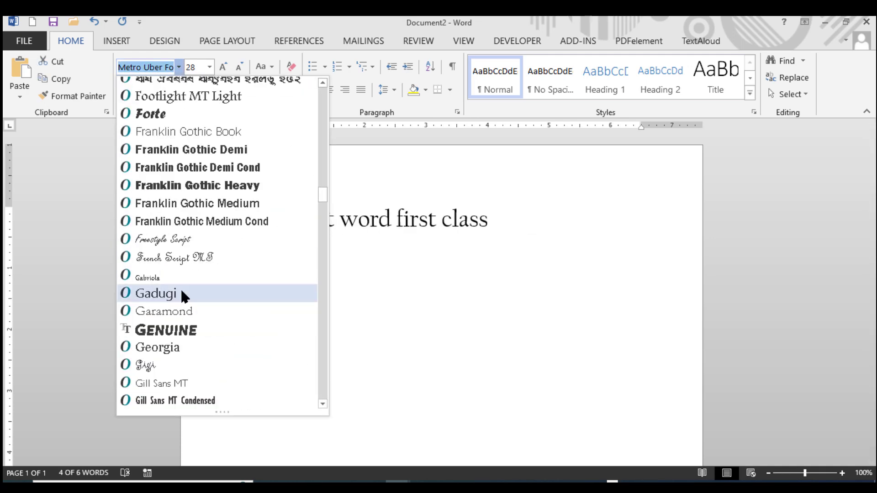
pyautogui.scroll(-15, 182, 324)
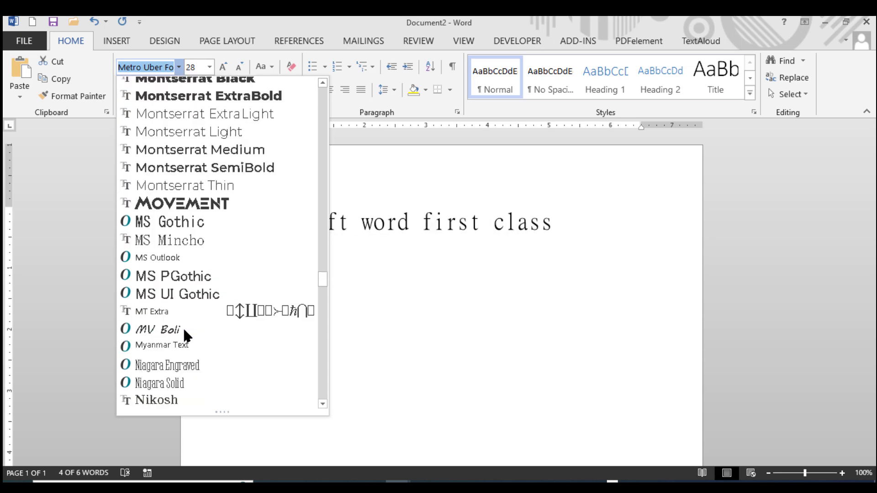
pyautogui.click(181, 210)
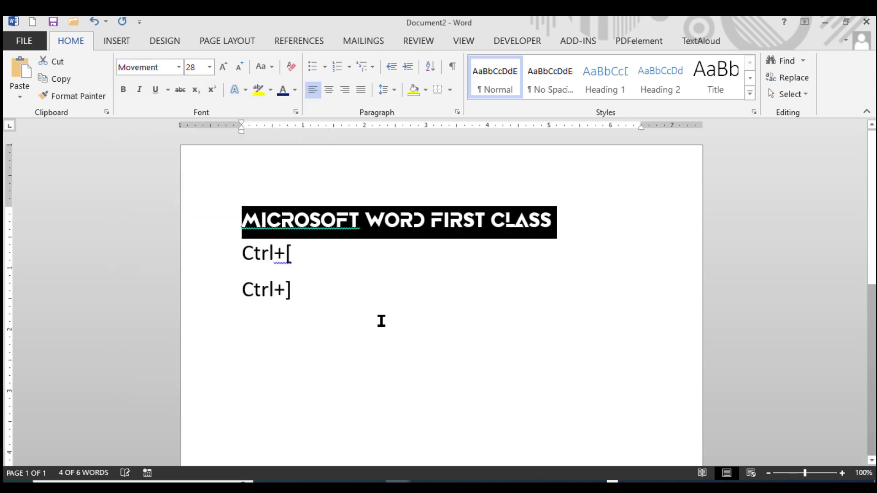
pyautogui.click(399, 297)
# Step: Set the font of the "microsoft word first class" line to Times New Roman
pyautogui.click(193, 222)
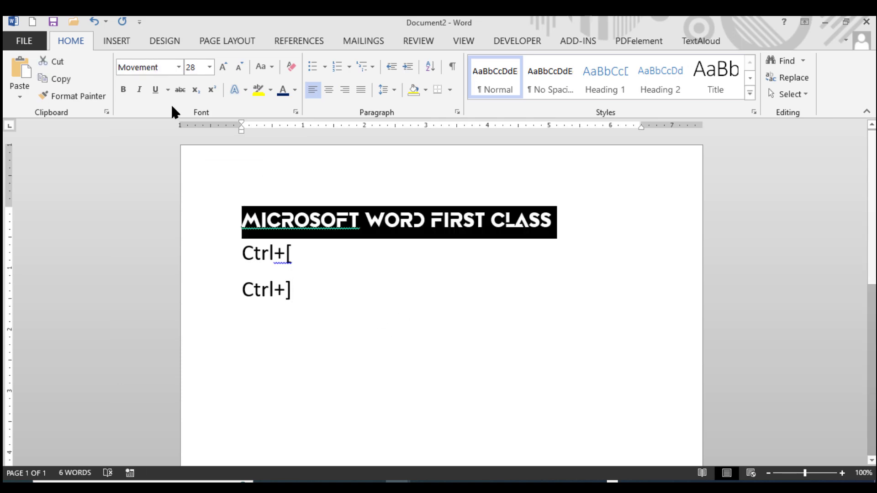
pyautogui.click(179, 67)
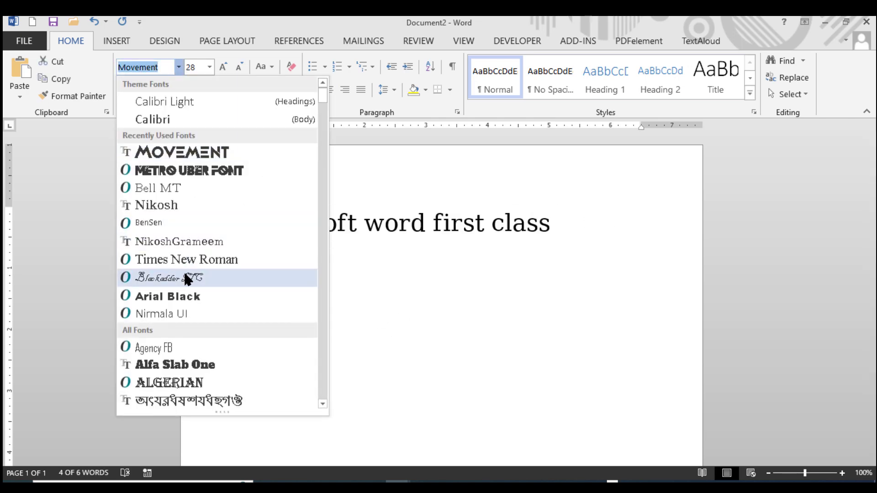
pyautogui.scroll(-12, 188, 280)
pyautogui.scroll(8, 186, 329)
pyautogui.scroll(5, 155, 156)
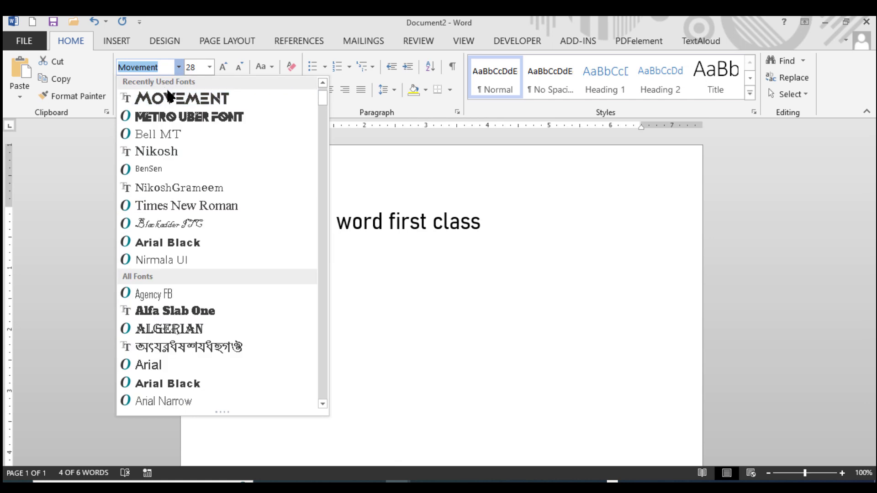
pyautogui.write('T')
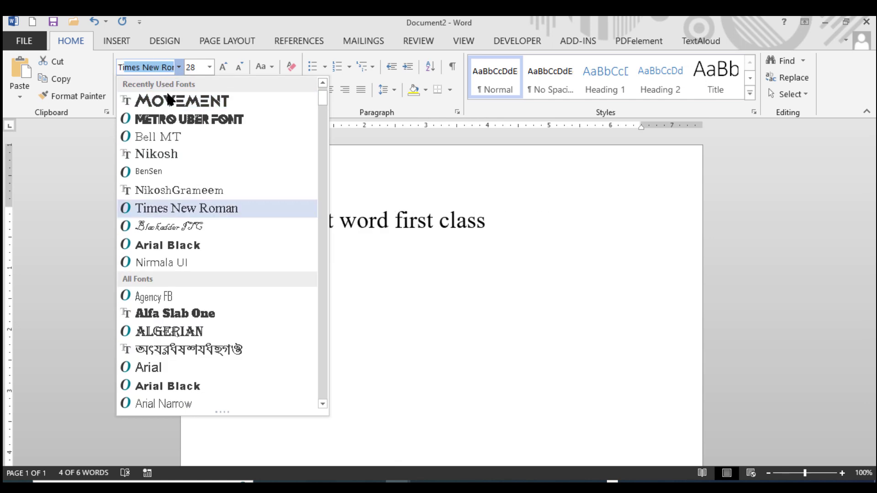
pyautogui.write('im')
pyautogui.press('Return')
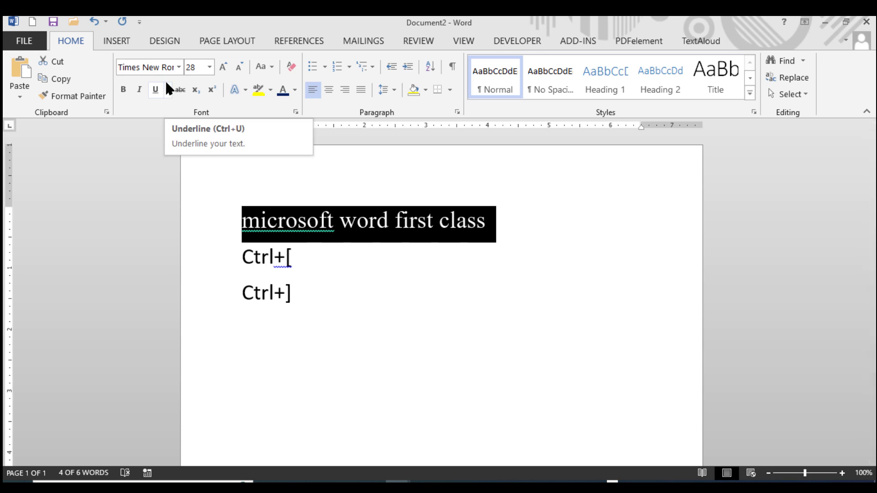
# Step: Change the selected first line's font to Arial rather than Arial Black
pyautogui.click(176, 67)
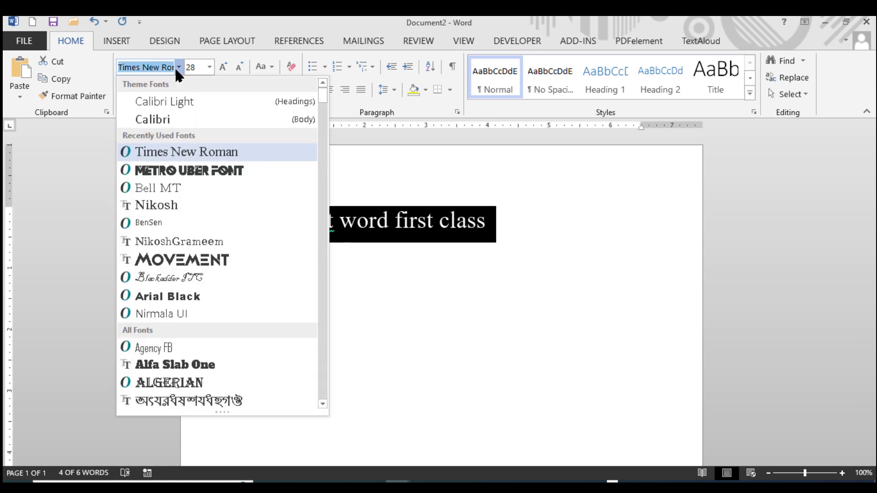
pyautogui.write('Arial Black')
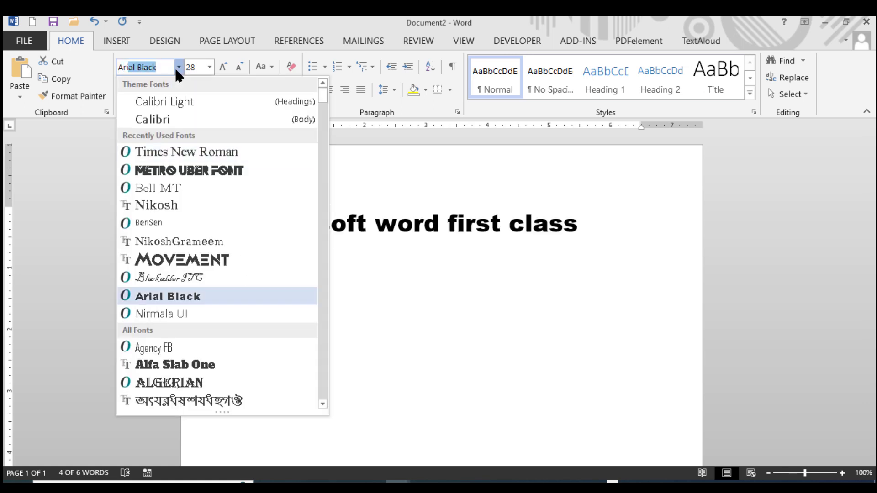
pyautogui.press('Right')
pyautogui.press('BackSpace')
pyautogui.press('BackSpace')
pyautogui.press('BackSpace')
pyautogui.press('BackSpace')
pyautogui.press('BackSpace')
pyautogui.press('BackSpace')
pyautogui.press('Return')
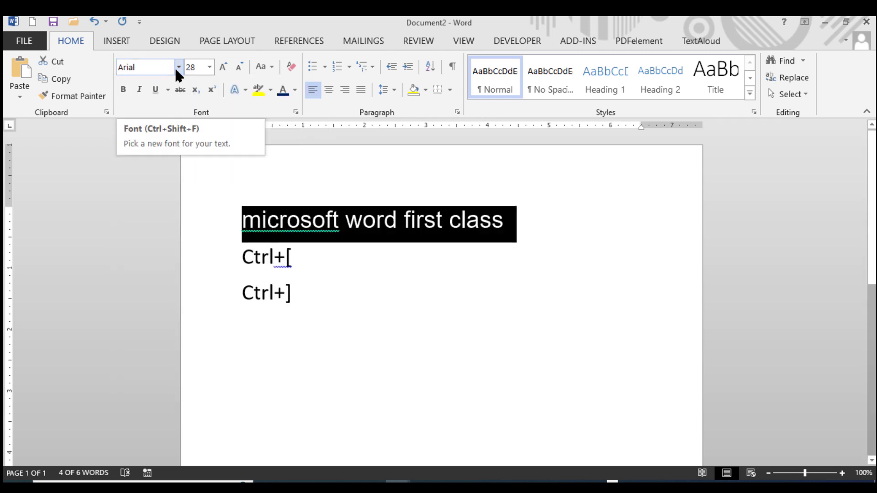
# Step: Change the first line's font to Calibri Light
pyautogui.click(144, 69)
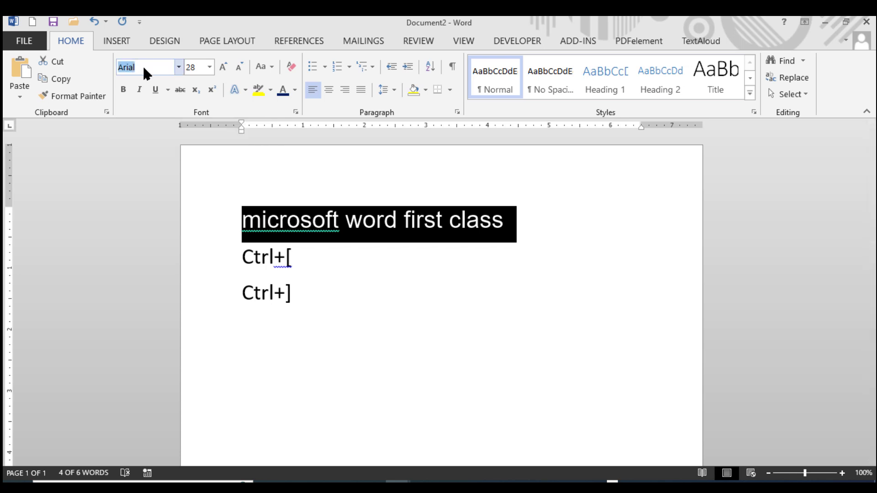
pyautogui.write('Calibri Light')
pyautogui.press('Return')
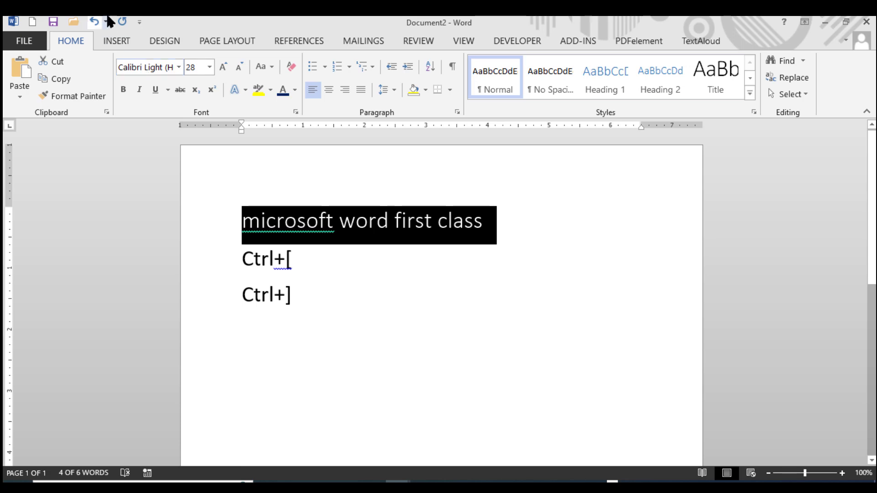
# Step: Browse the available fonts and apply Kunstler Script to the first line
pyautogui.click(179, 67)
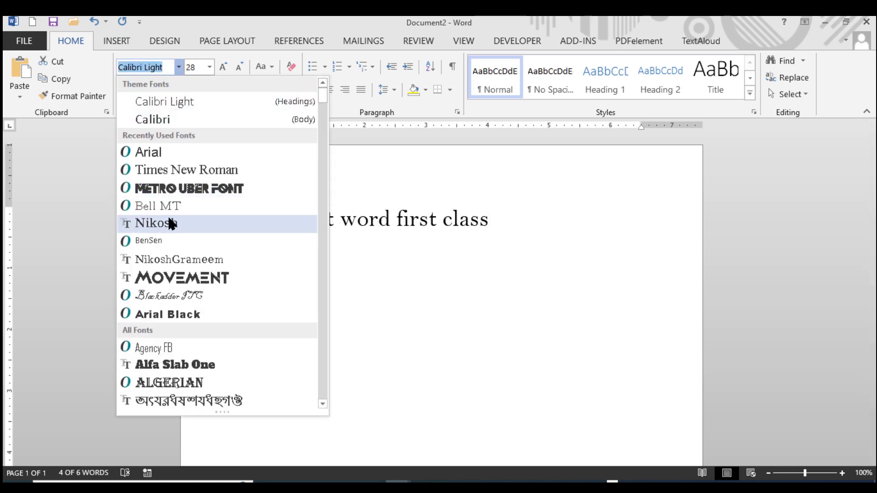
pyautogui.scroll(-6, 173, 229)
pyautogui.scroll(-10, 173, 228)
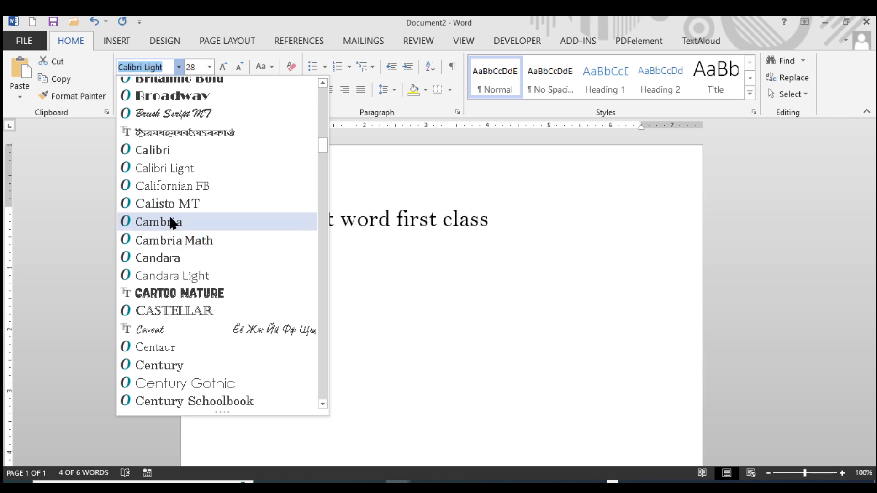
pyautogui.scroll(-20, 170, 125)
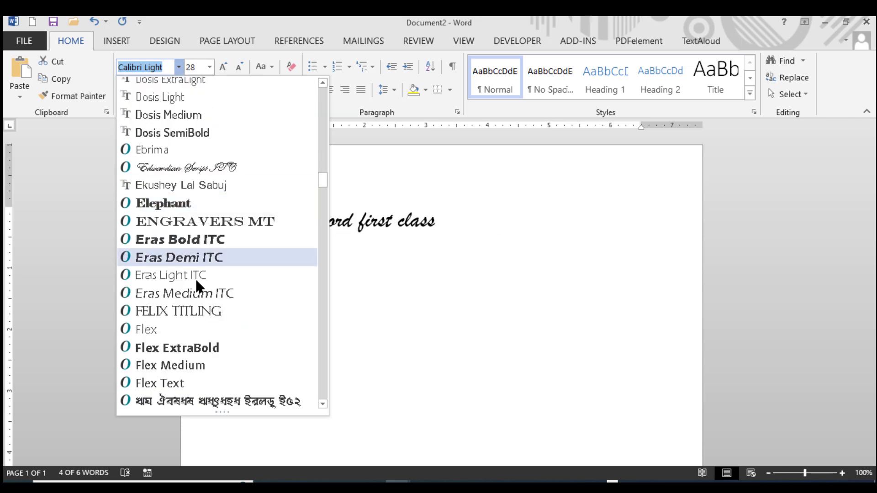
pyautogui.scroll(4, 200, 316)
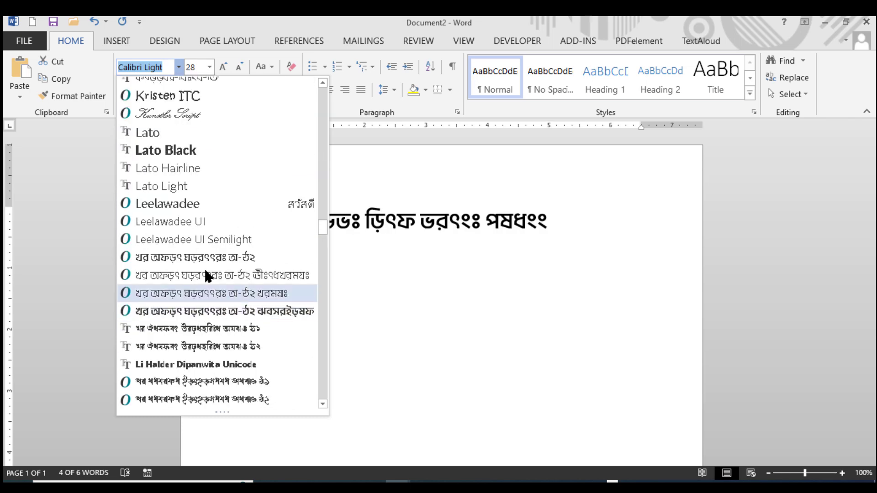
pyautogui.click(195, 108)
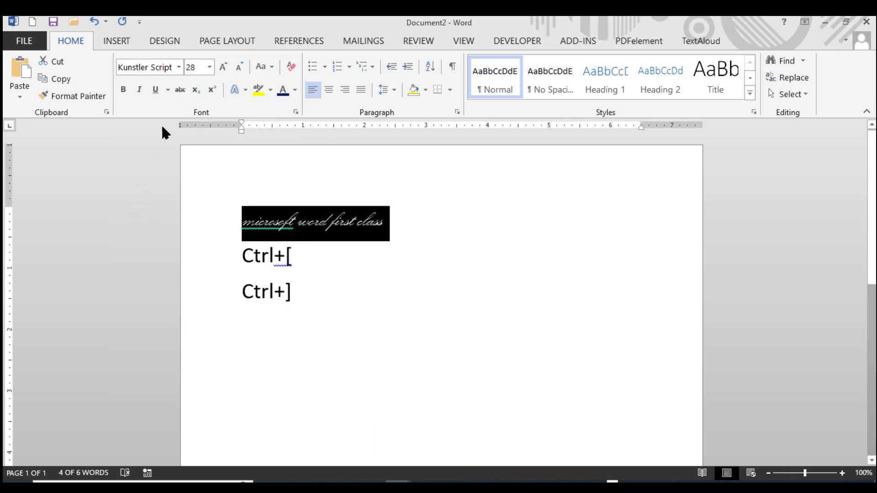
# Step: Grow the first line's font size in increments up to 90
pyautogui.click(222, 67)
pyautogui.click(222, 67)
pyautogui.click(223, 67)
pyautogui.click(223, 68)
pyautogui.click(223, 67)
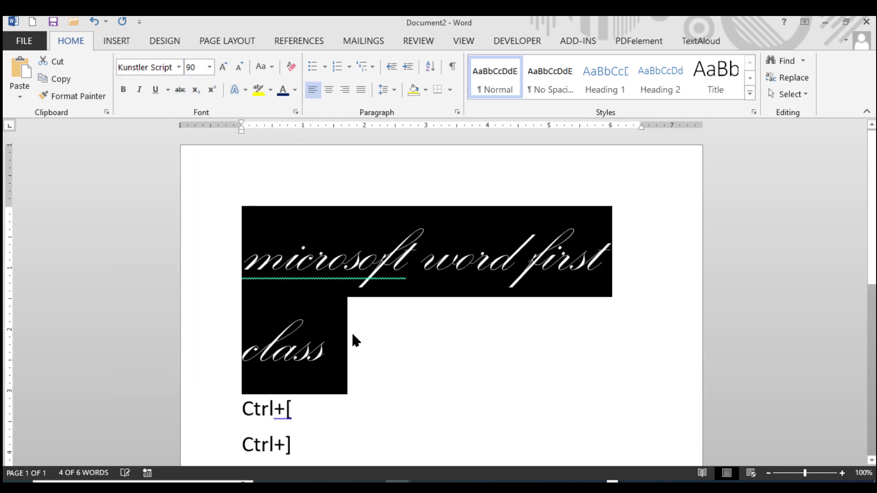
# Step: Reselect the enlarged first line and set it to Calibri (Body) at font size 13
pyautogui.click(352, 331)
pyautogui.moveTo(356, 361); pyautogui.dragTo(233, 274)
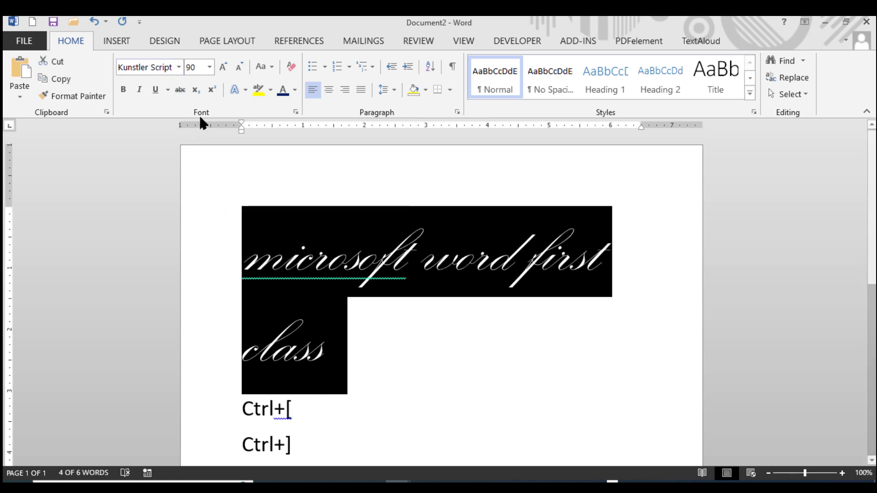
pyautogui.click(179, 68)
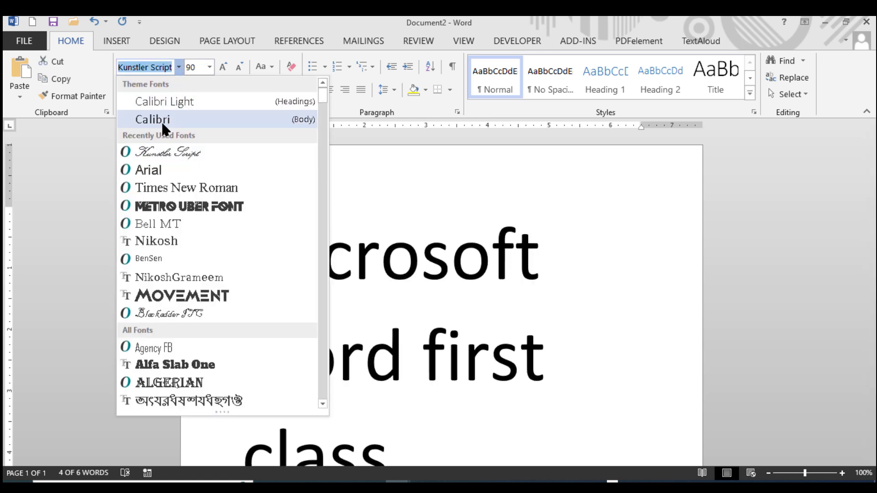
pyautogui.click(161, 121)
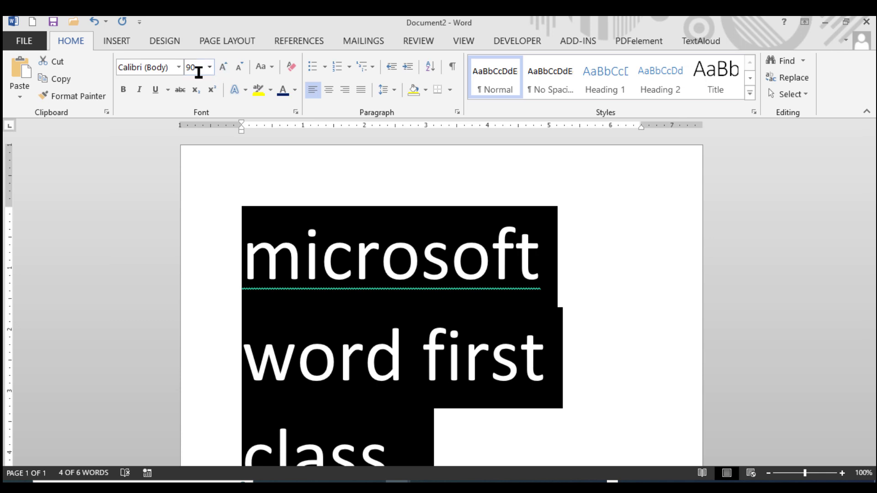
pyautogui.write('13')
pyautogui.press('Return')
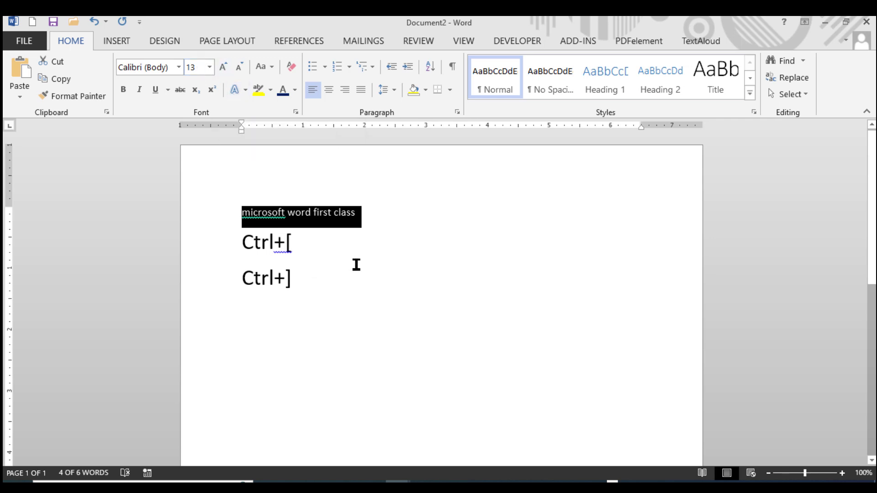
# Step: Select the first line again and increase its font size by one point to 14
pyautogui.click(327, 257)
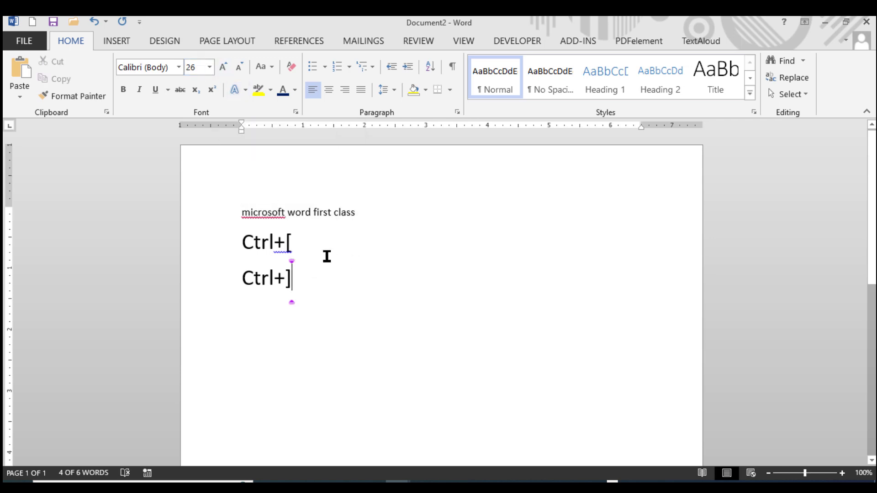
pyautogui.click(220, 226)
pyautogui.click(196, 67)
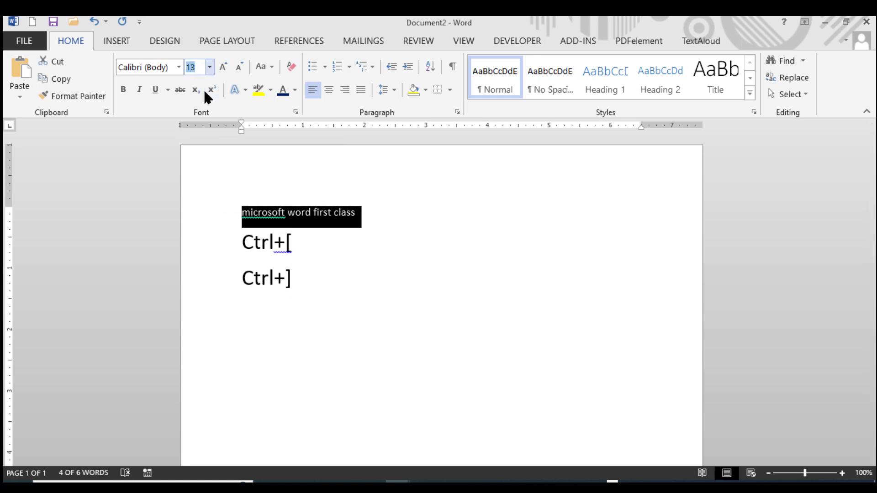
pyautogui.hotkey('ctrl', ']')
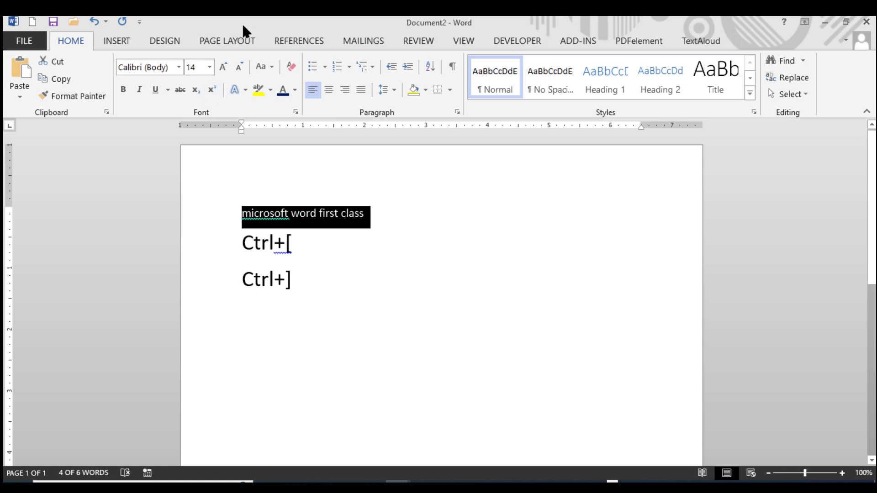
# Step: Set the font of the 14-point first line to Times New Roman
pyautogui.click(166, 71)
pyautogui.write('Times New Ro')
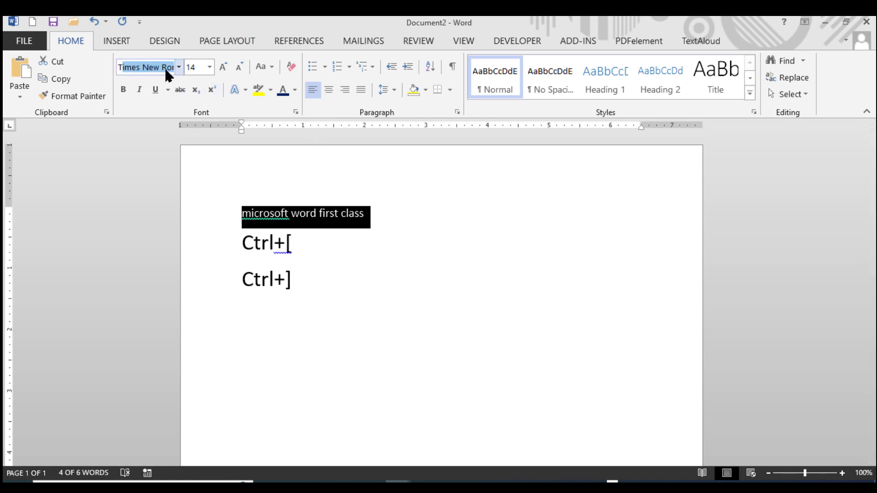
pyautogui.press('Return')
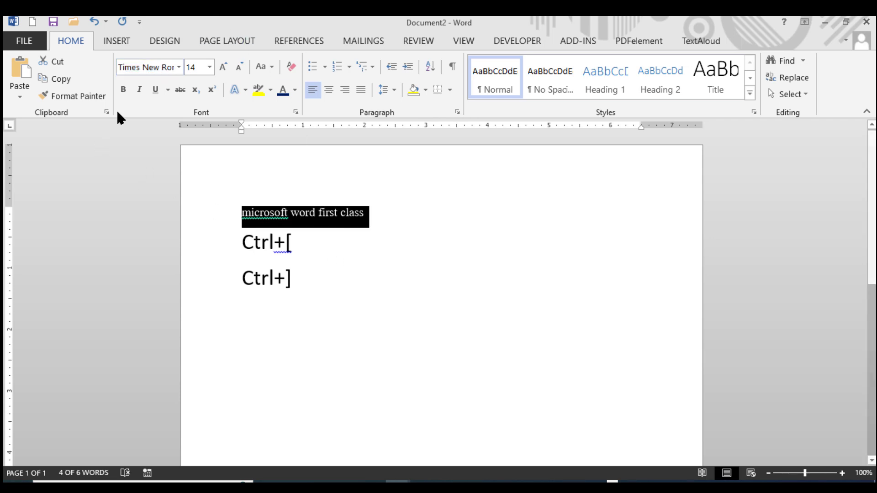
# Step: Correct the flagged word "microsoft" to the suggested spelling "Microsoft"
pyautogui.click(296, 234)
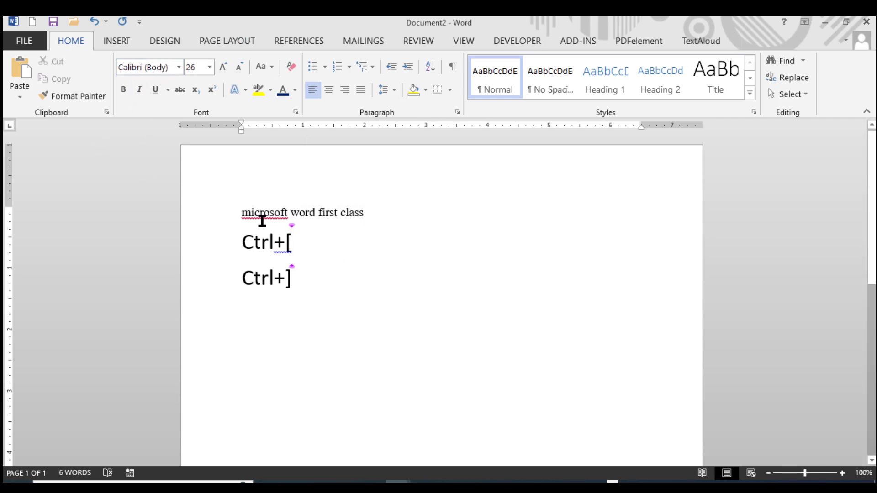
pyautogui.rightClick(284, 217)
pyautogui.click(325, 230)
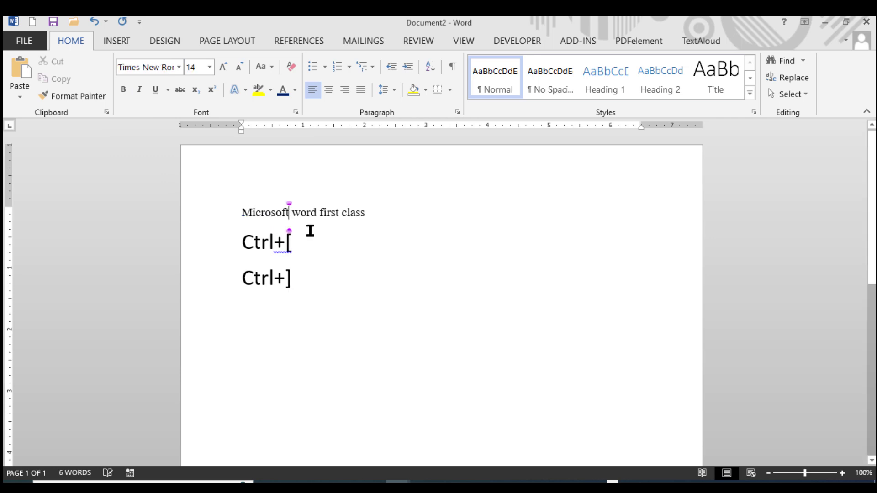
# Step: Make the word "Microsoft" in the first line bold
pyautogui.tripleClick(270, 216)
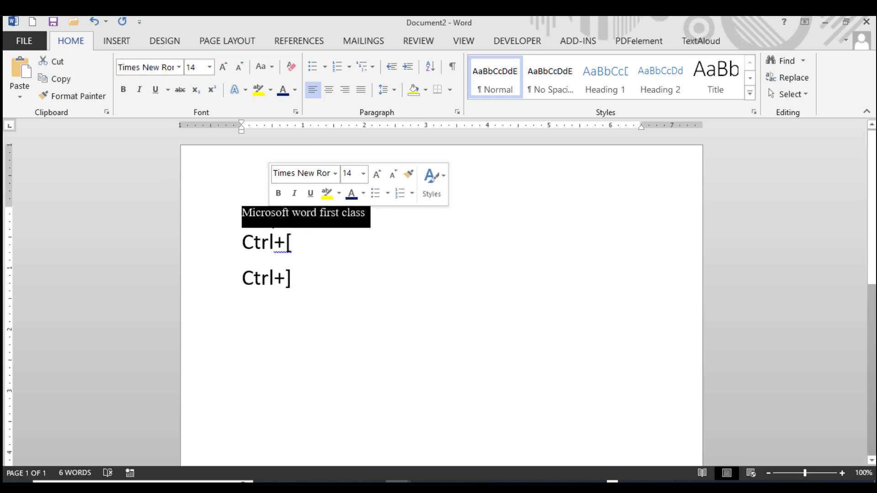
pyautogui.doubleClick(264, 207)
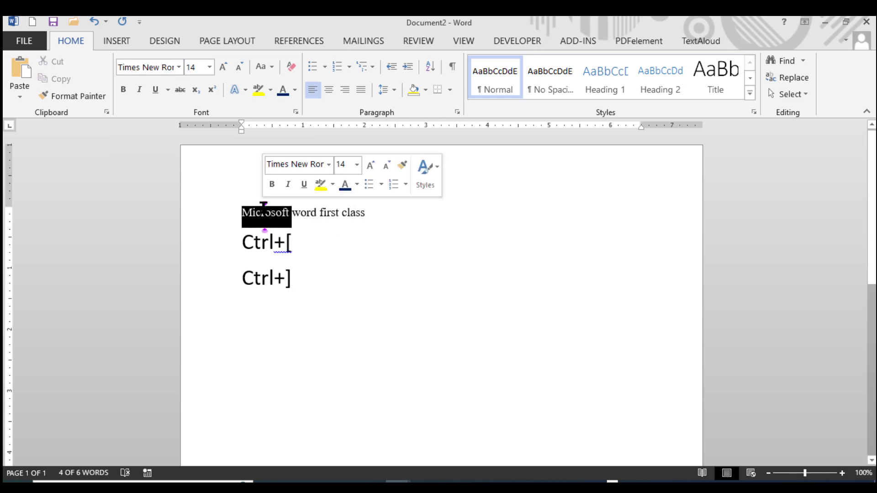
pyautogui.click(124, 90)
pyautogui.click(347, 257)
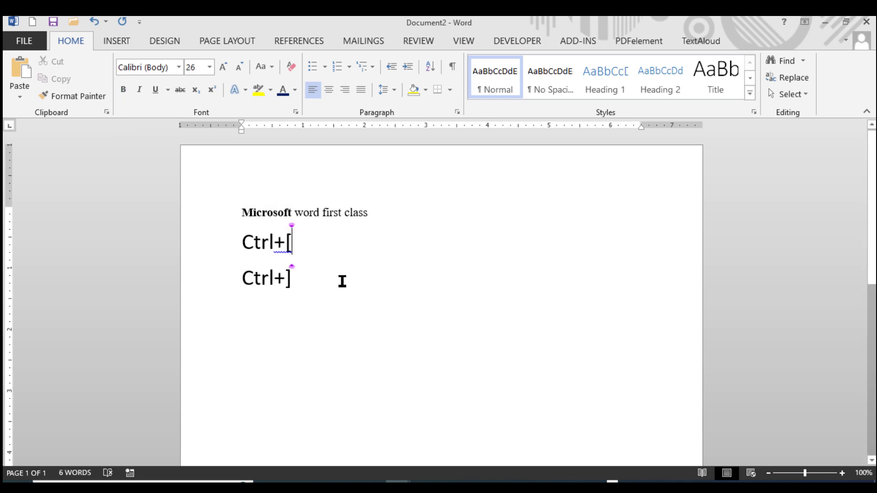
# Step: Make the word "word" in the first line italic
pyautogui.doubleClick(310, 212)
pyautogui.click(139, 90)
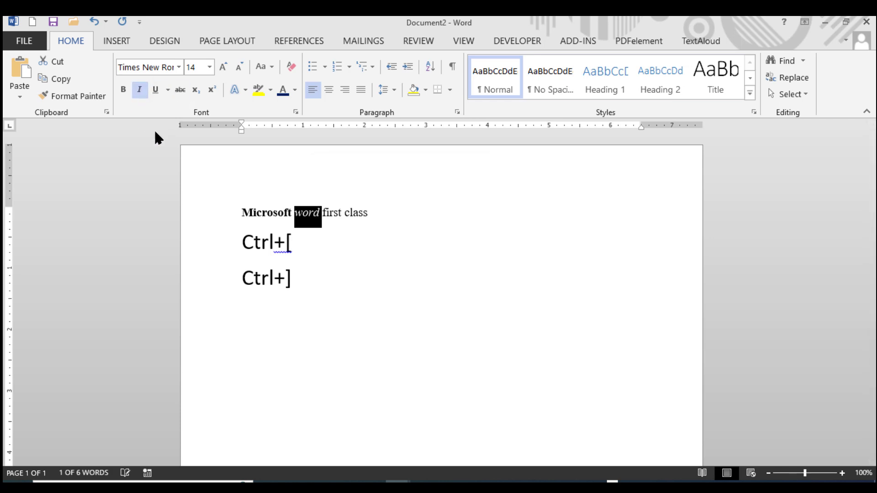
pyautogui.click(328, 255)
# Step: Underline the entire "Microsoft word first class" line and change the underline to a solid line style
pyautogui.click(192, 221)
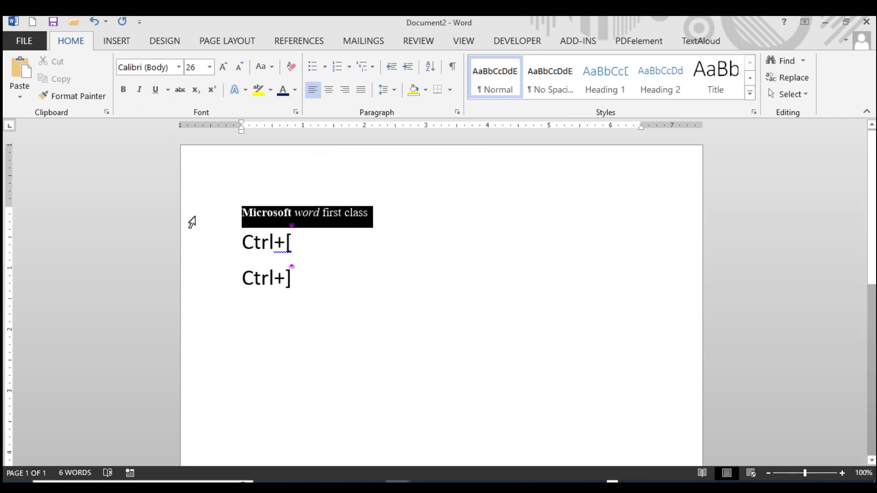
pyautogui.click(156, 89)
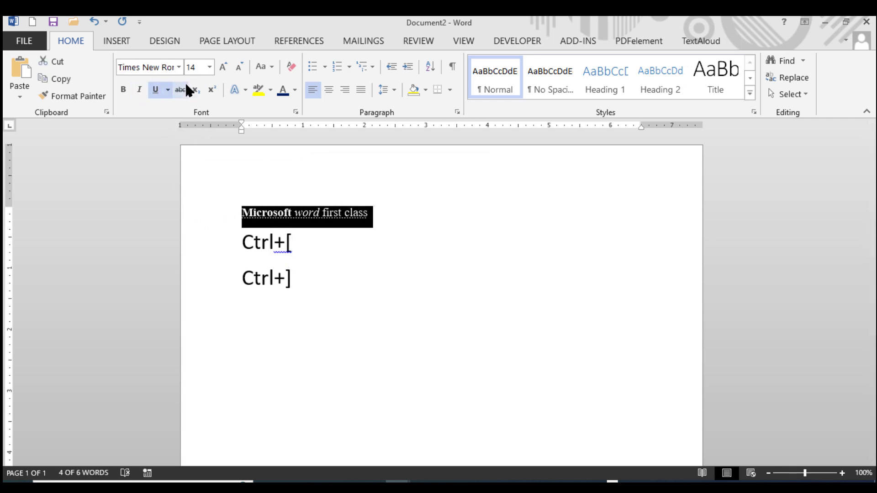
pyautogui.click(168, 90)
pyautogui.click(194, 151)
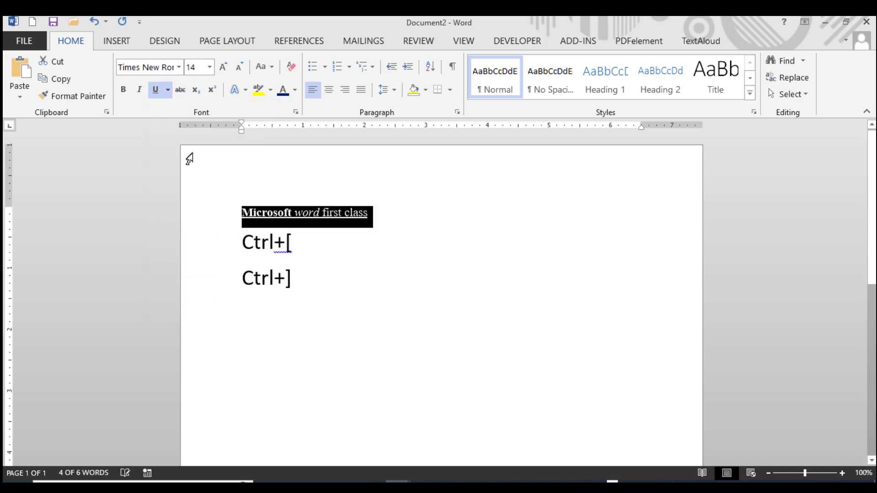
pyautogui.click(168, 89)
pyautogui.click(185, 137)
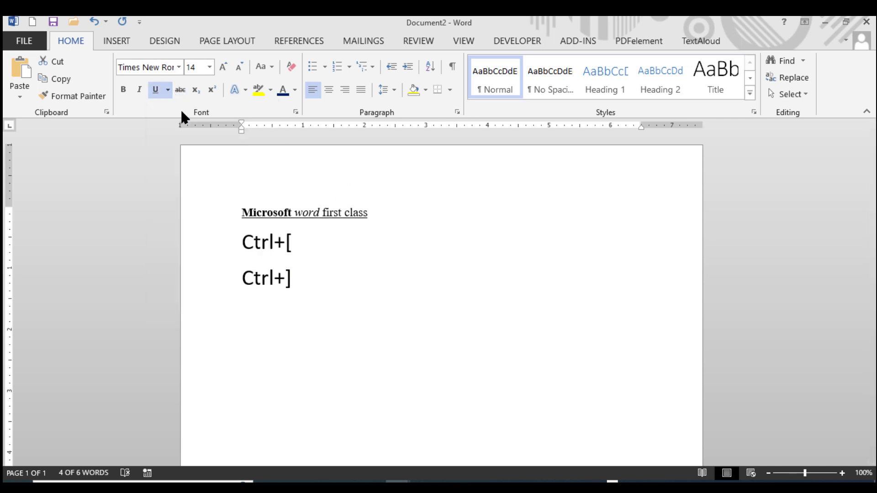
# Step: Apply a different underline style to the whole "Microsoft word first class" line
pyautogui.click(168, 89)
pyautogui.click(188, 137)
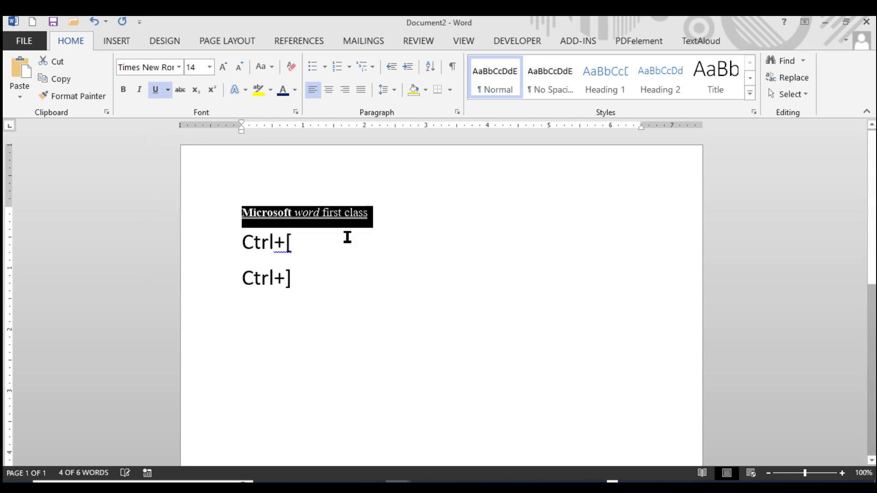
pyautogui.click(352, 254)
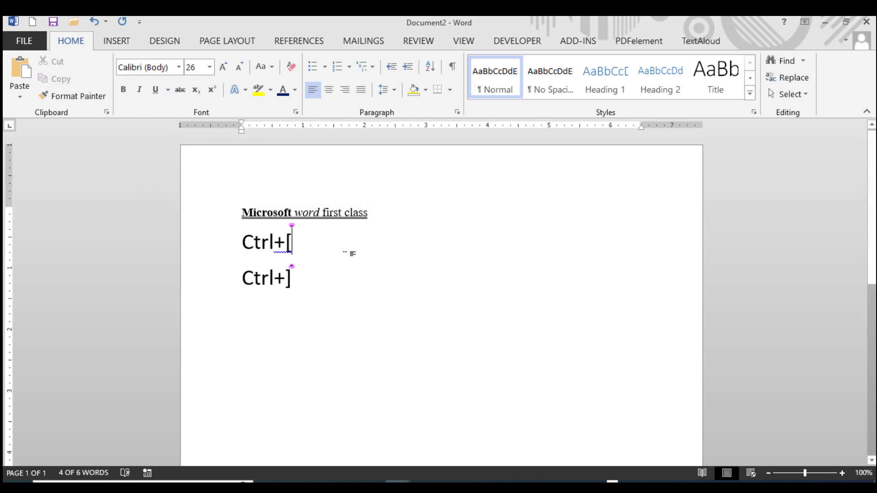
# Step: Remove the underline from the whole "Microsoft word first class" line
pyautogui.click(190, 225)
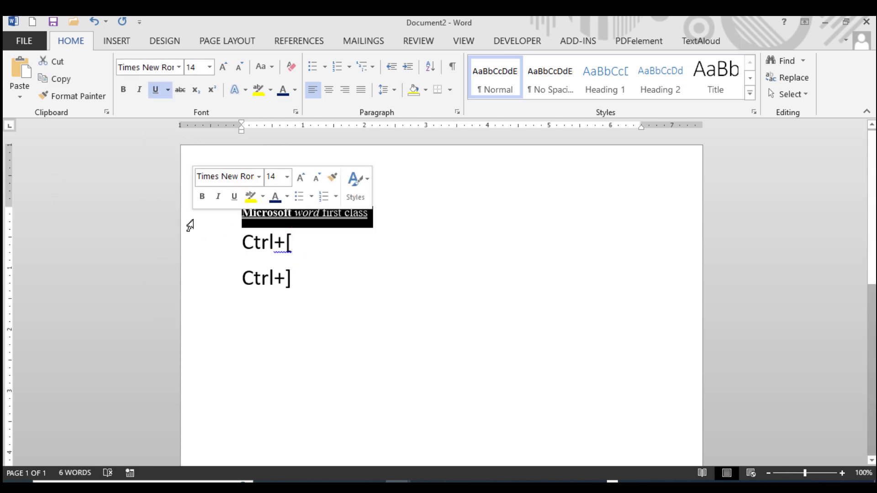
pyautogui.click(157, 90)
pyautogui.click(354, 255)
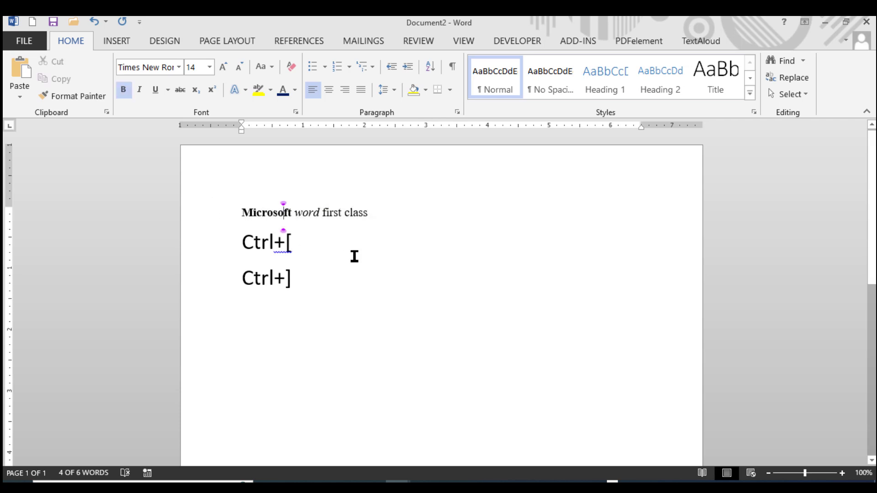
# Step: Remove the bold from "Microsoft" and the italic from "word" in the first line
pyautogui.doubleClick(274, 213)
pyautogui.click(123, 89)
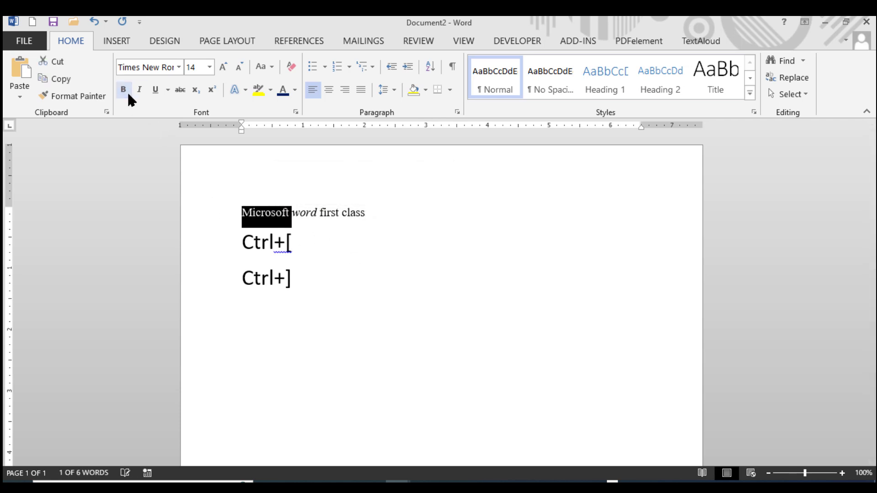
pyautogui.doubleClick(304, 214)
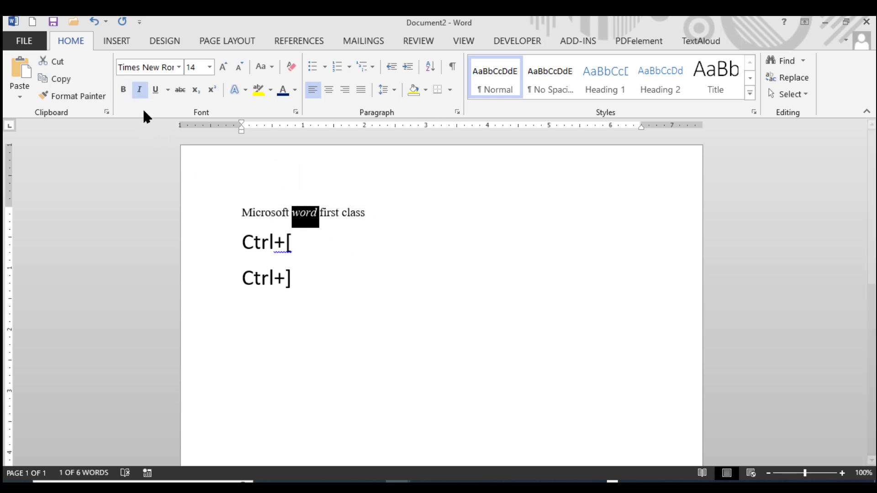
pyautogui.click(140, 90)
# Step: Add the text "H20" on a new line below "Ctrl+]" and make its 2 subscript
pyautogui.click(419, 319)
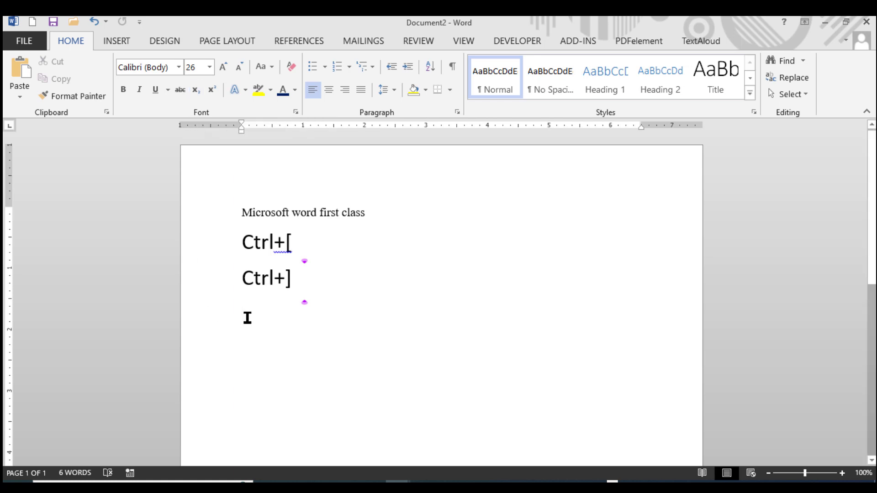
pyautogui.write('H20')
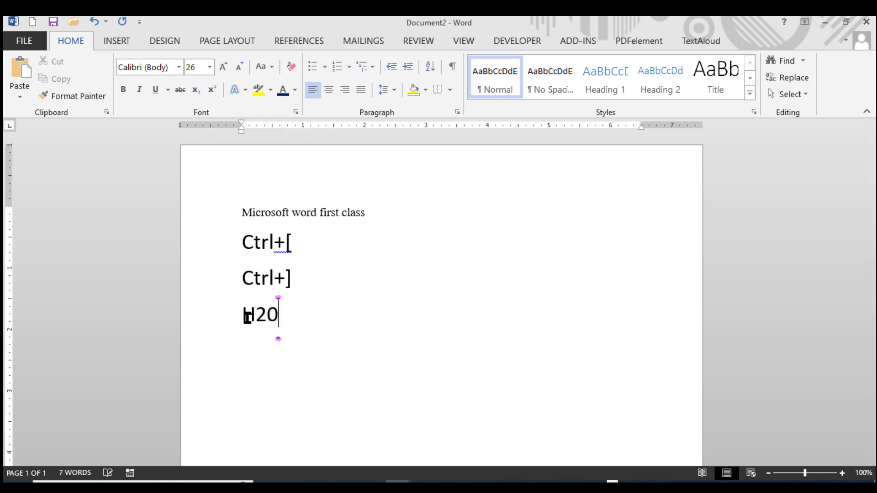
pyautogui.moveTo(255, 314); pyautogui.dragTo(267, 315)
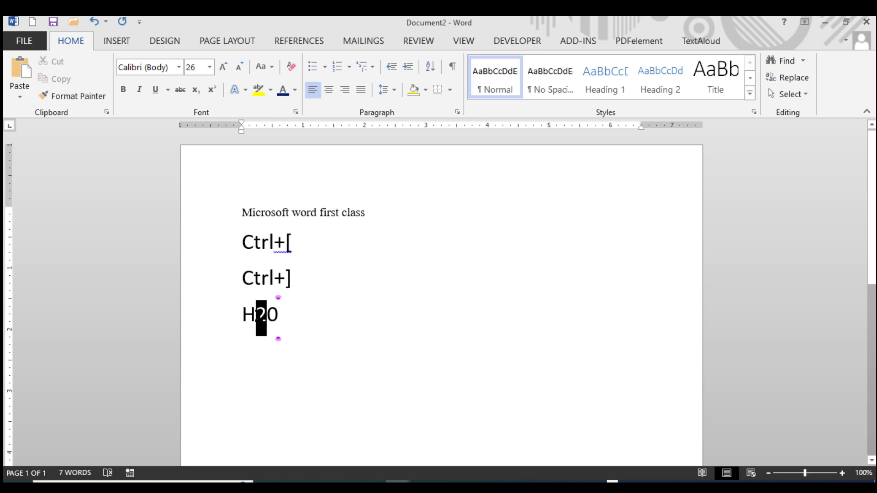
pyautogui.click(199, 92)
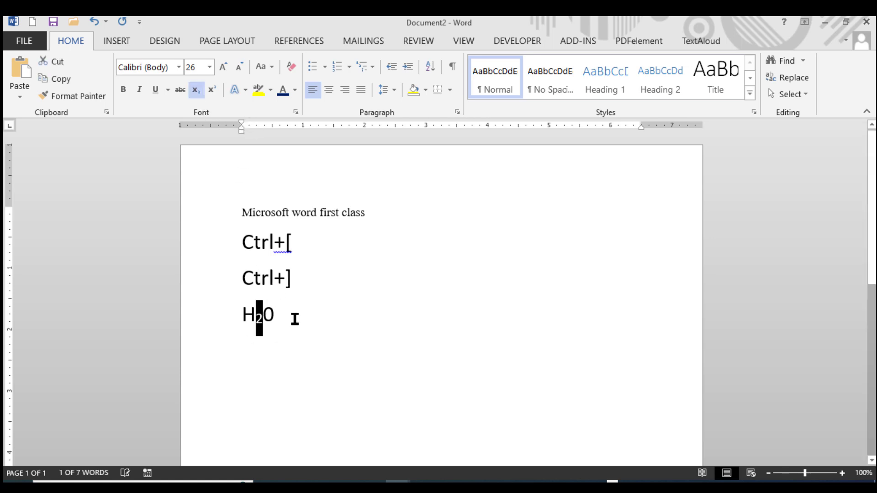
pyautogui.click(306, 324)
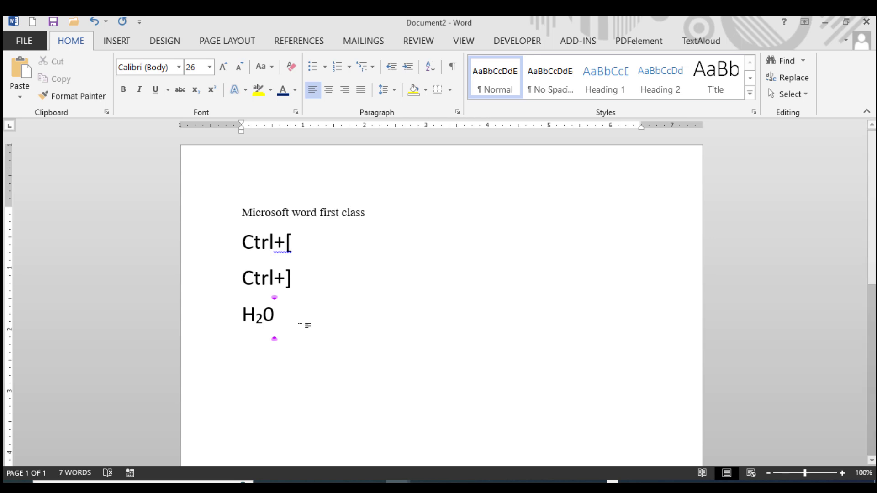
# Step: Add "a2" after the "H20" text and make the new 2 superscript
pyautogui.write('a2')
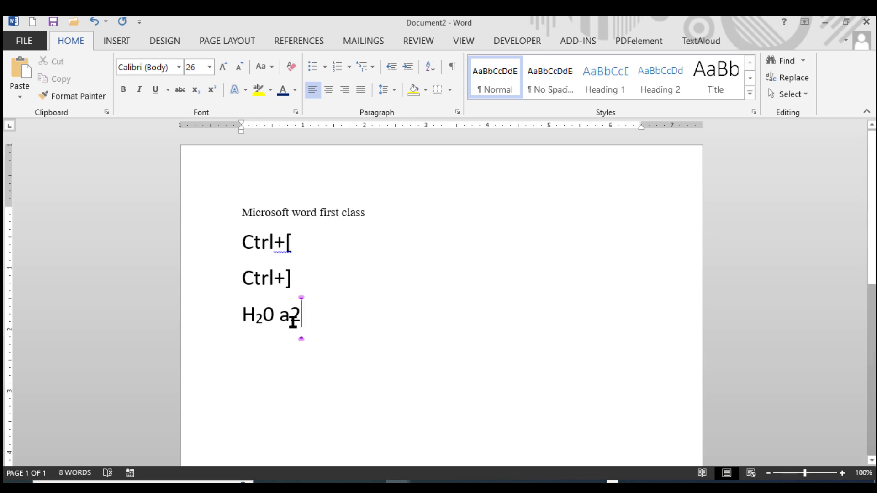
pyautogui.moveTo(293, 322); pyautogui.dragTo(304, 321)
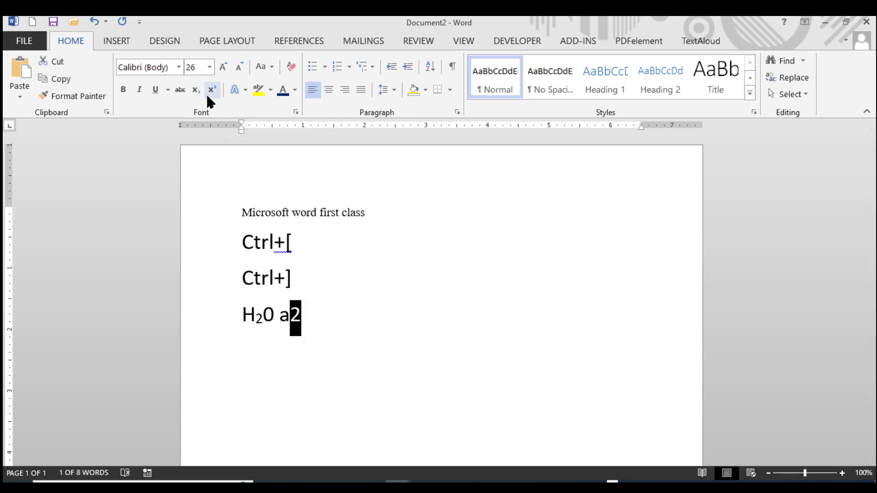
pyautogui.click(207, 94)
pyautogui.click(319, 314)
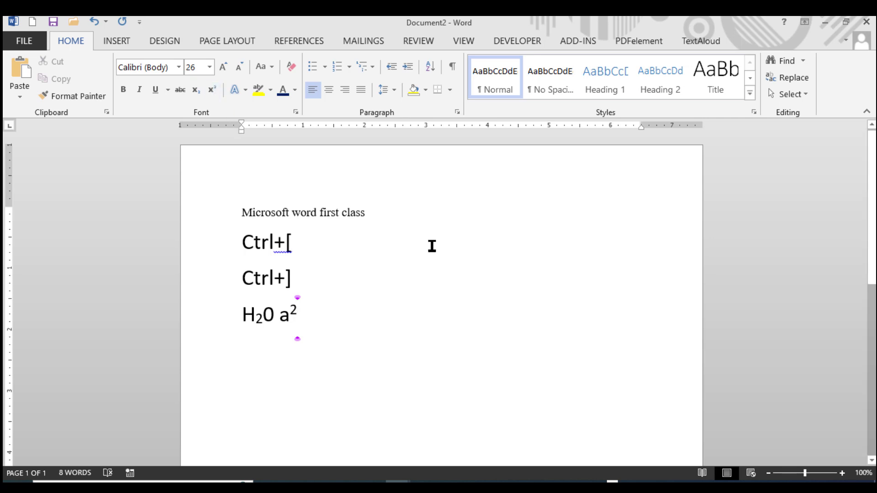
# Step: Append "+b2" to the formula line and make the 2 after b superscript
pyautogui.write('+b2')
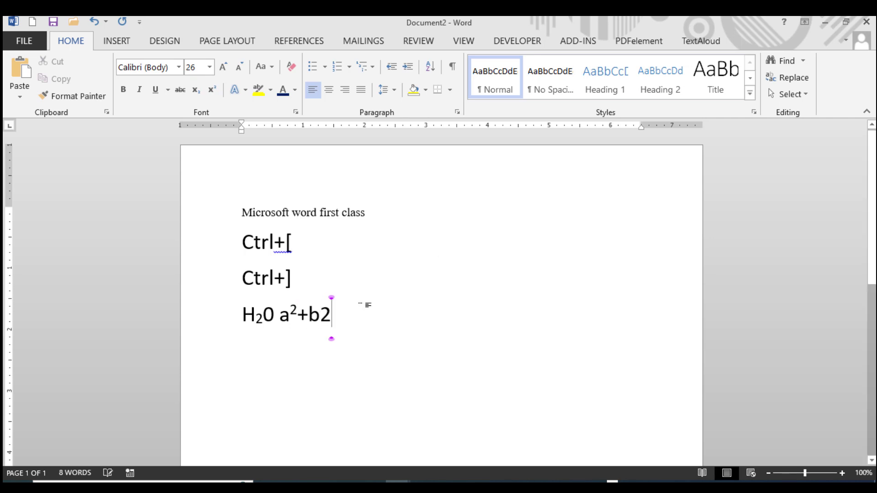
pyautogui.moveTo(332, 313); pyautogui.dragTo(321, 315)
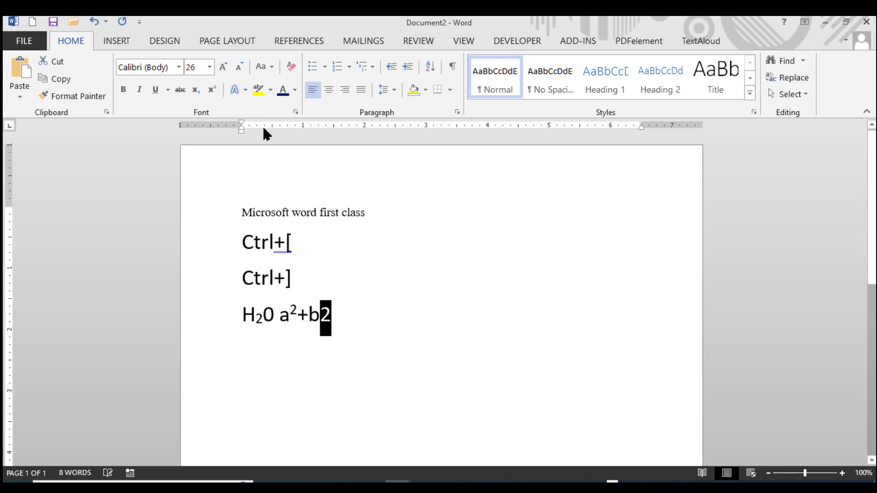
pyautogui.click(216, 94)
pyautogui.click(332, 315)
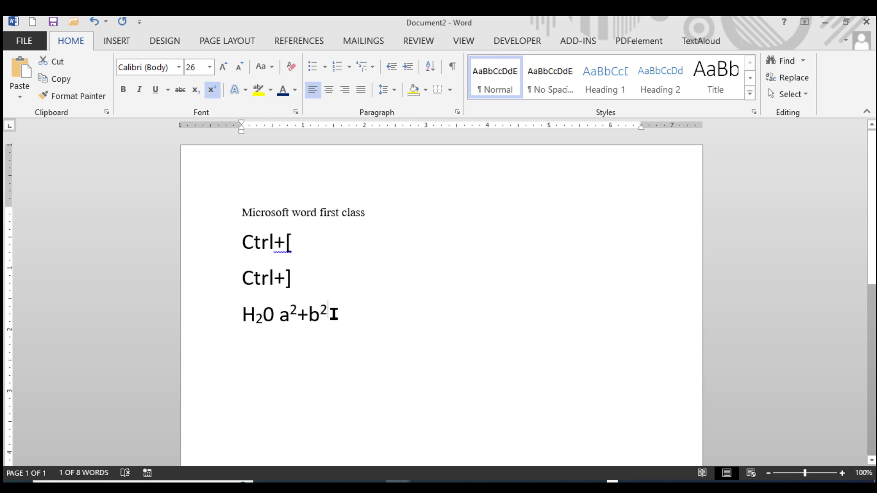
# Step: Add superscript sample text after the squared b and trim it to "hi"
pyautogui.write('hihhr')
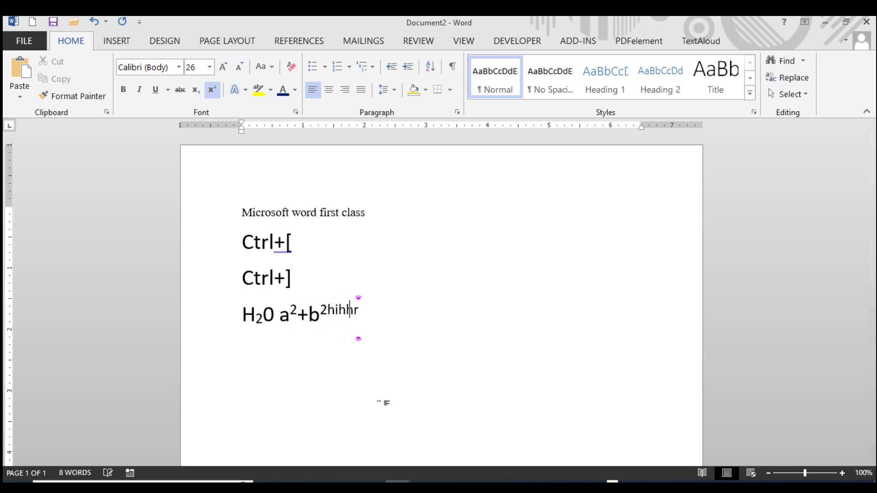
pyautogui.press('BackSpace')
pyautogui.press('BackSpace')
pyautogui.press('BackSpace')
# Step: Try normal text "ijioiot" after the superscript "hi", delete it again and switch superscript off at the cursor
pyautogui.hotkey('ctrl', 'shift', '=')
pyautogui.write('i')
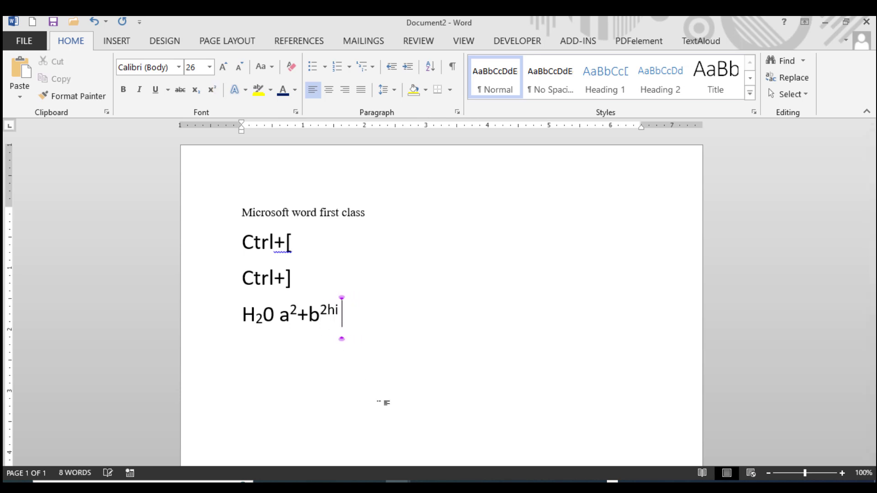
pyautogui.write('jioiot')
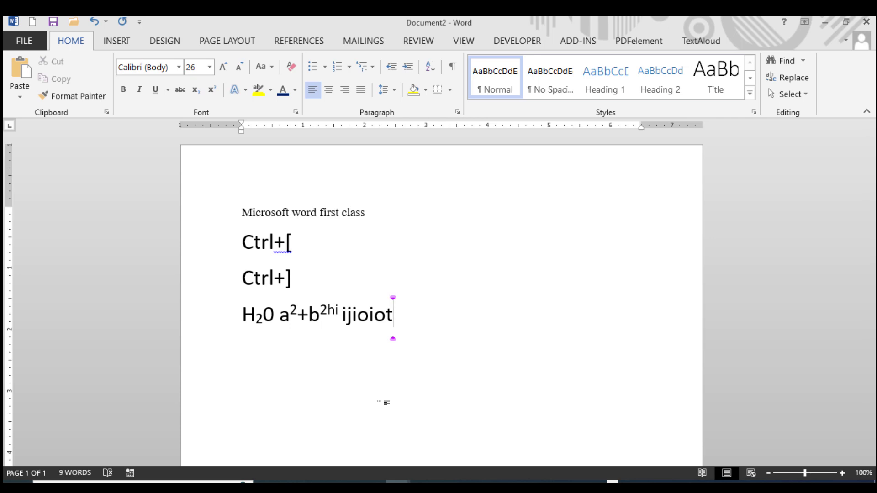
pyautogui.press('BackSpace')
pyautogui.press('BackSpace')
pyautogui.press('BackSpace')
pyautogui.press('BackSpace')
pyautogui.press('BackSpace')
pyautogui.press('BackSpace')
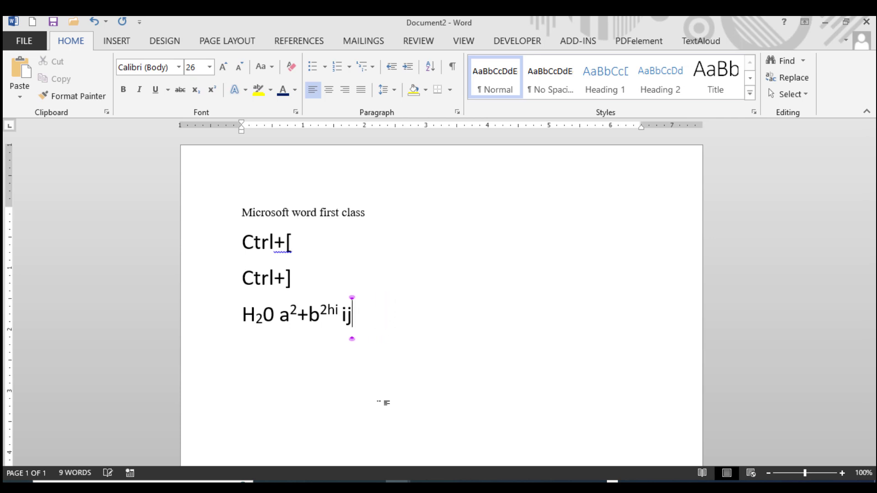
pyautogui.press('BackSpace')
pyautogui.press('BackSpace')
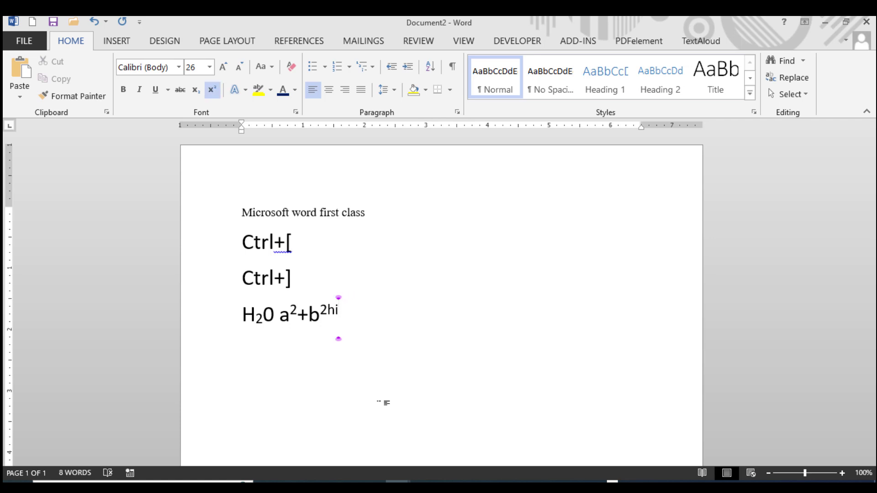
pyautogui.click(211, 89)
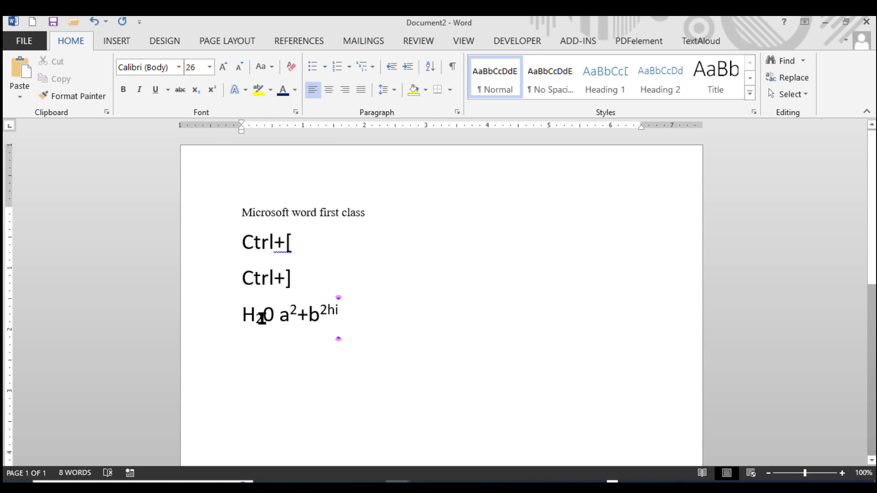
# Step: Return the subscript 2 in "H20" and the superscript 2 after "a" to normal text
pyautogui.moveTo(255, 316); pyautogui.dragTo(263, 318)
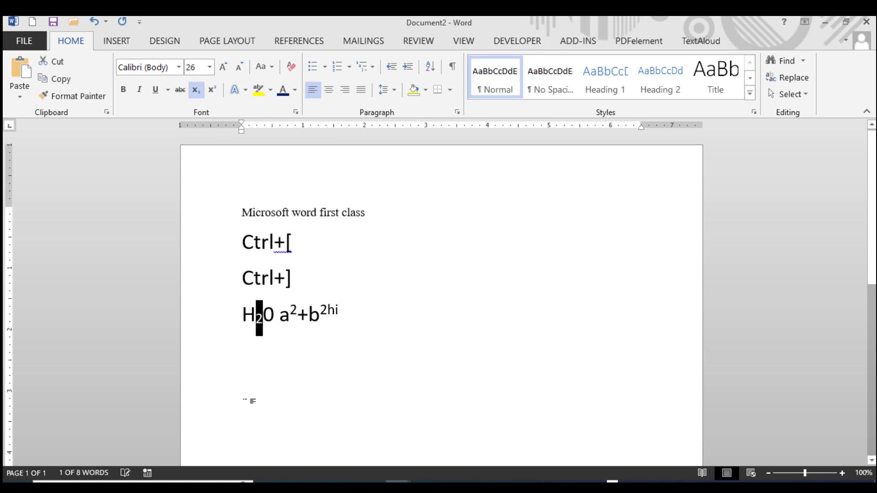
pyautogui.click(195, 90)
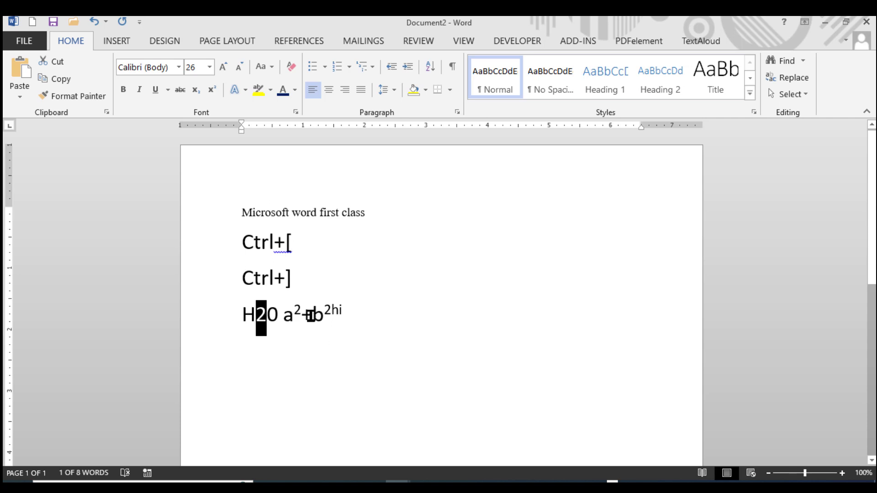
pyautogui.moveTo(293, 315); pyautogui.dragTo(302, 315)
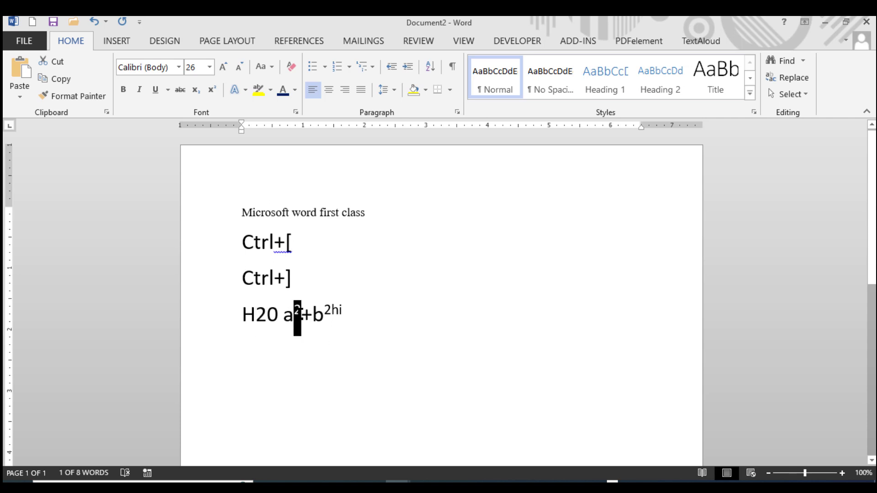
pyautogui.click(213, 89)
pyautogui.click(391, 349)
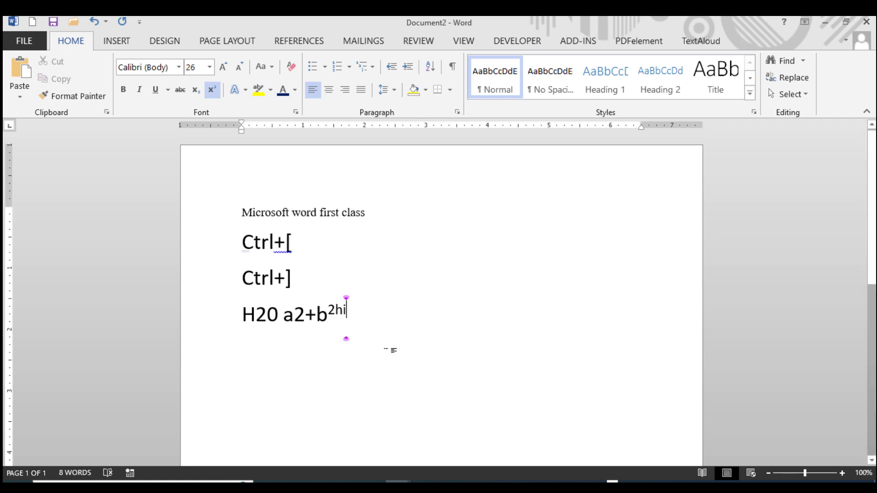
# Step: Generate sample paragraphs with =rand() below the formula line, leaving one blank line between
pyautogui.press('Return')
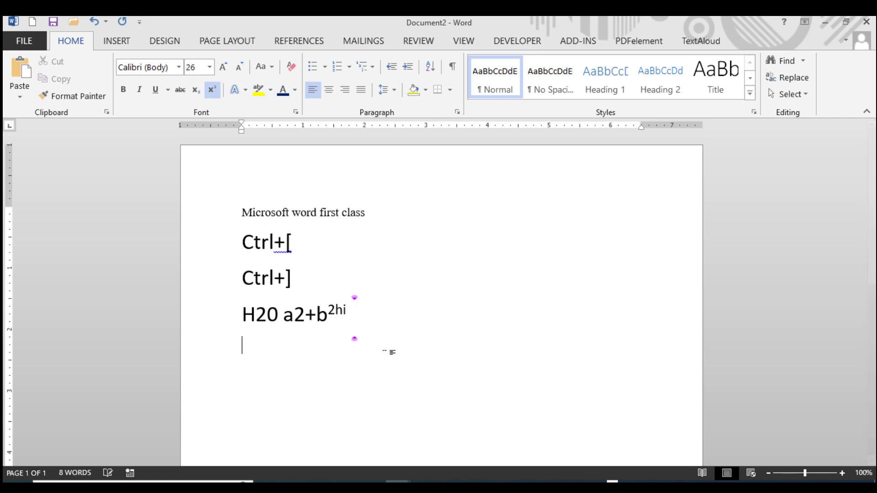
pyautogui.press('Return')
pyautogui.write('=rand()')
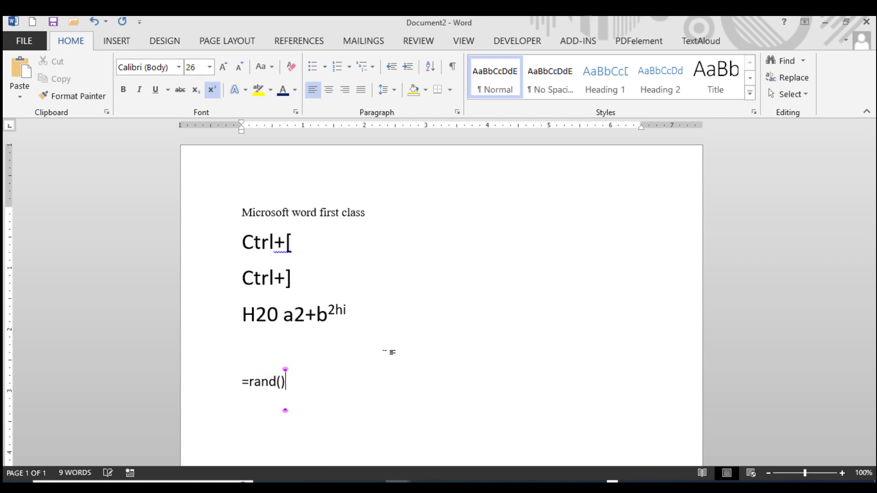
pyautogui.press('Return')
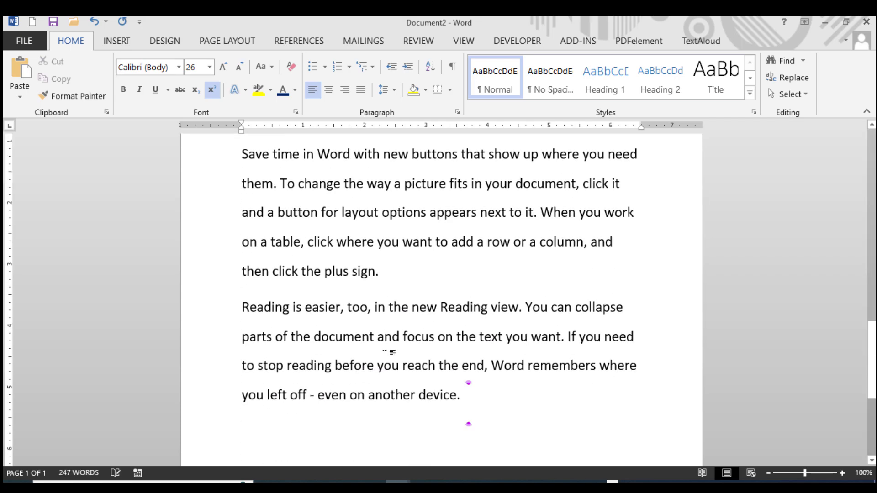
# Step: Remove the space after paragraph from all the generated sample text, starting at "Video provides a powerful way"
pyautogui.scroll(10, 382, 343)
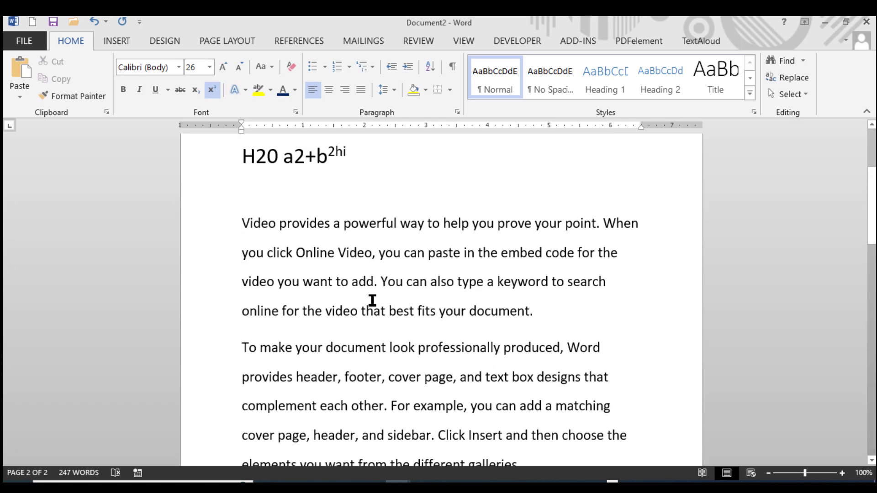
pyautogui.scroll(-3, 363, 298)
pyautogui.scroll(-3, 361, 296)
pyautogui.scroll(4, 358, 293)
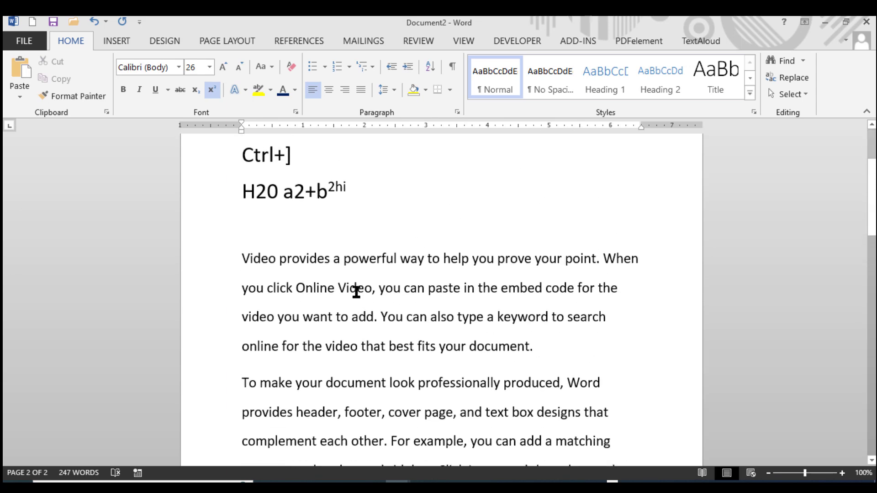
pyautogui.moveTo(237, 254)
pyautogui.mouseDown()
pyautogui.moveTo(404, 330)
pyautogui.moveTo(548, 442)
pyautogui.moveTo(548, 454)
pyautogui.moveTo(551, 331)
pyautogui.moveTo(542, 315)
pyautogui.mouseUp()
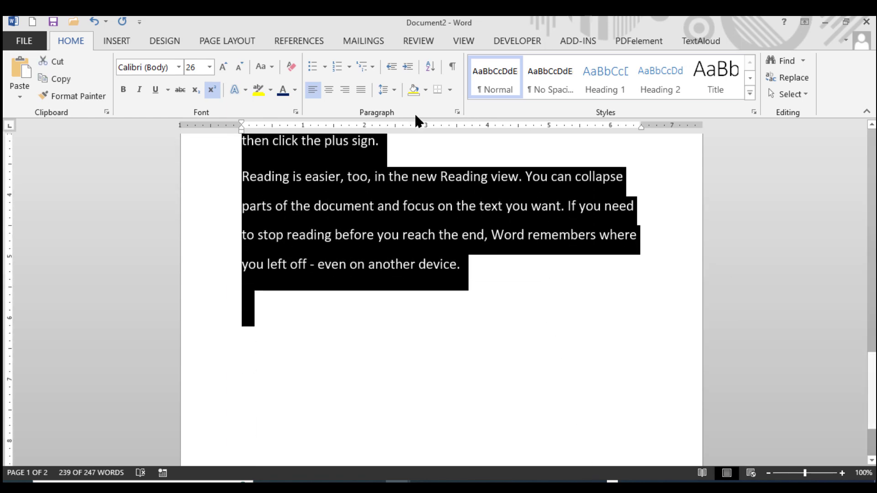
pyautogui.click(394, 89)
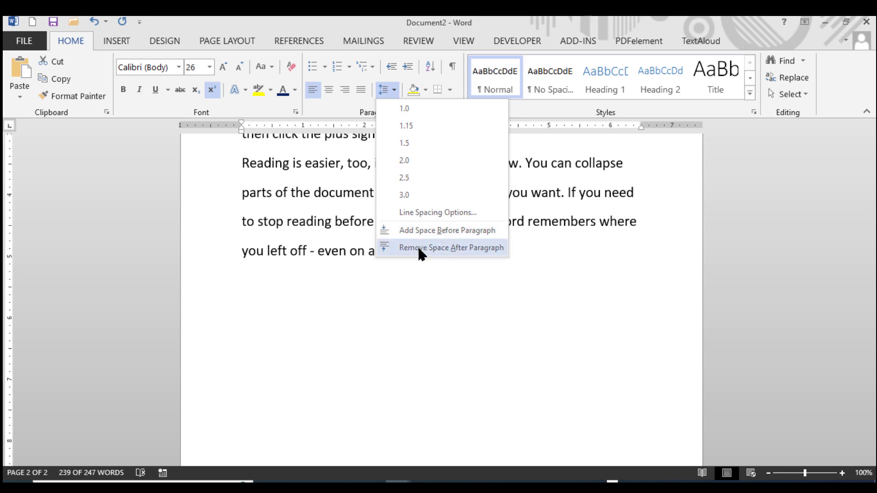
pyautogui.click(417, 247)
pyautogui.scroll(5, 420, 253)
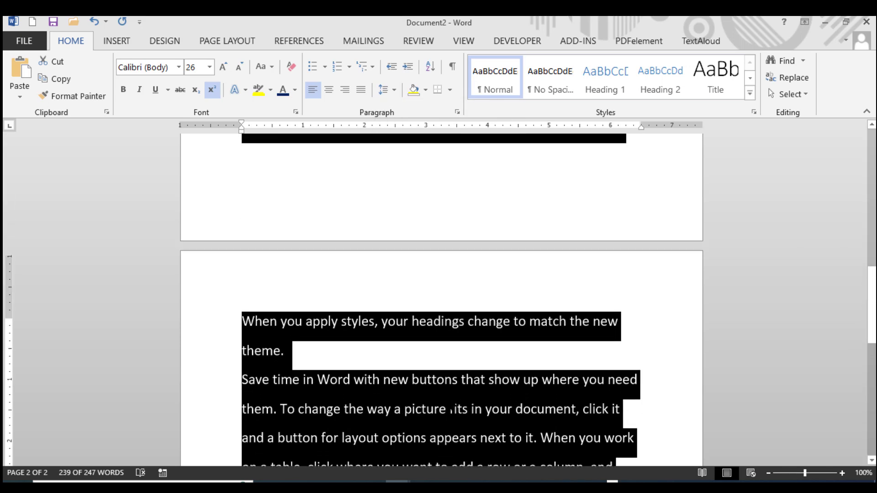
# Step: Set the line spacing of the selected sample paragraphs to 1.0
pyautogui.scroll(7, 427, 339)
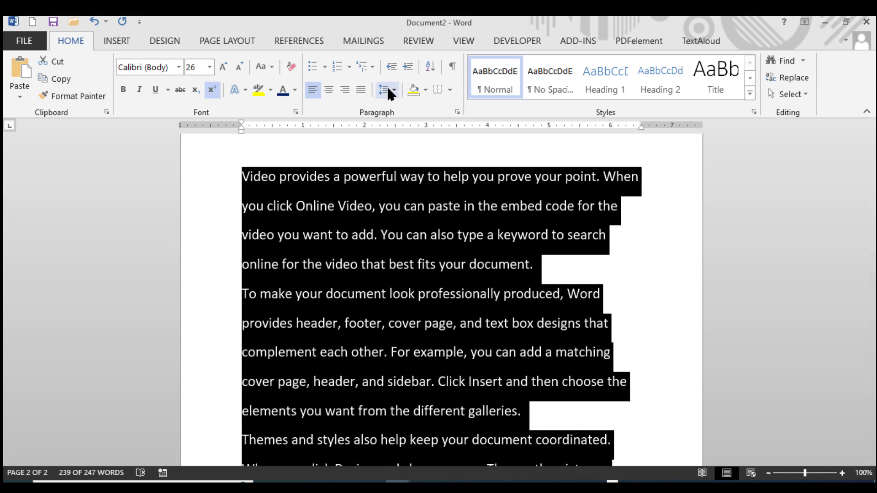
pyautogui.click(394, 89)
pyautogui.click(415, 108)
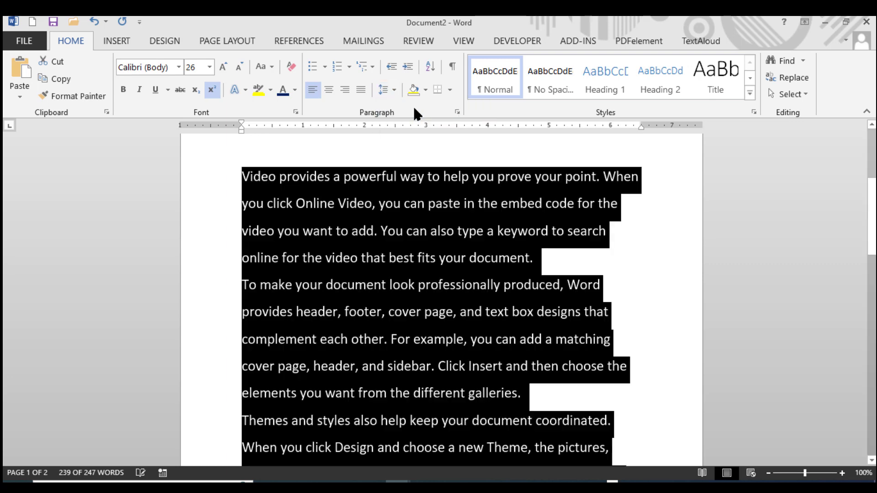
pyautogui.click(393, 86)
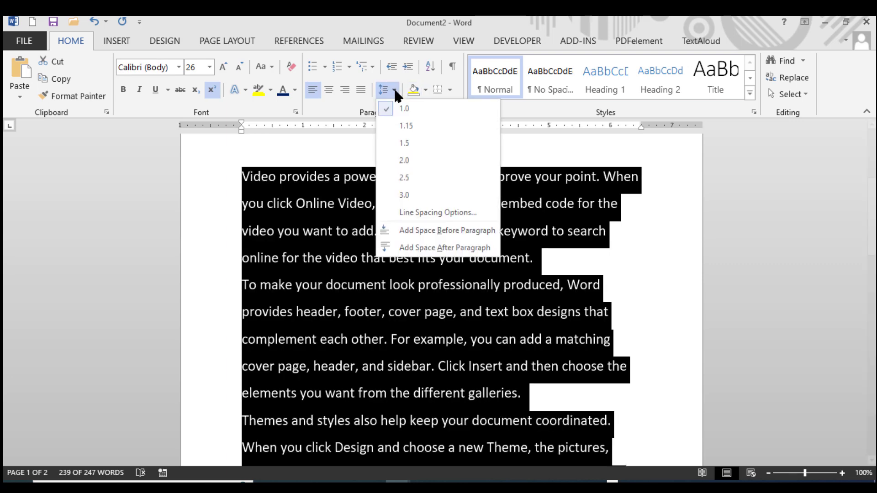
pyautogui.click(636, 337)
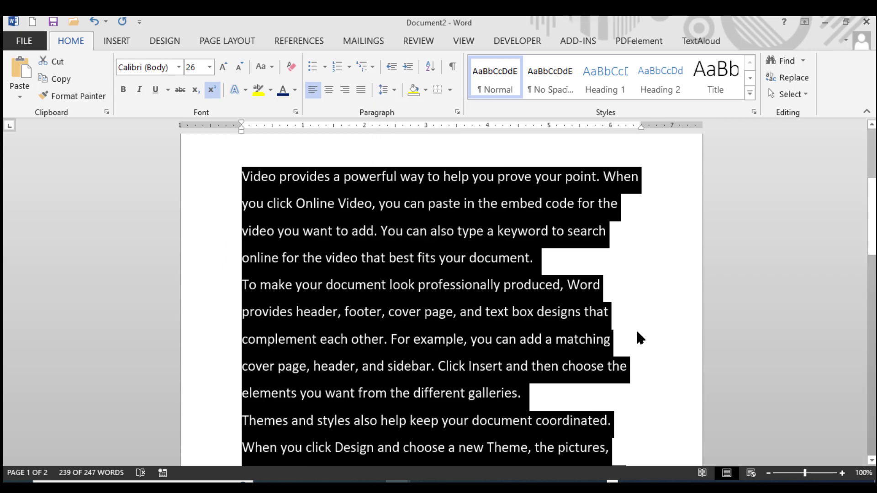
# Step: Deselect the text and review the spacing of the sample paragraphs across both pages
pyautogui.scroll(-2, 636, 337)
pyautogui.click(640, 331)
pyautogui.scroll(7, 614, 364)
pyautogui.scroll(-12, 613, 367)
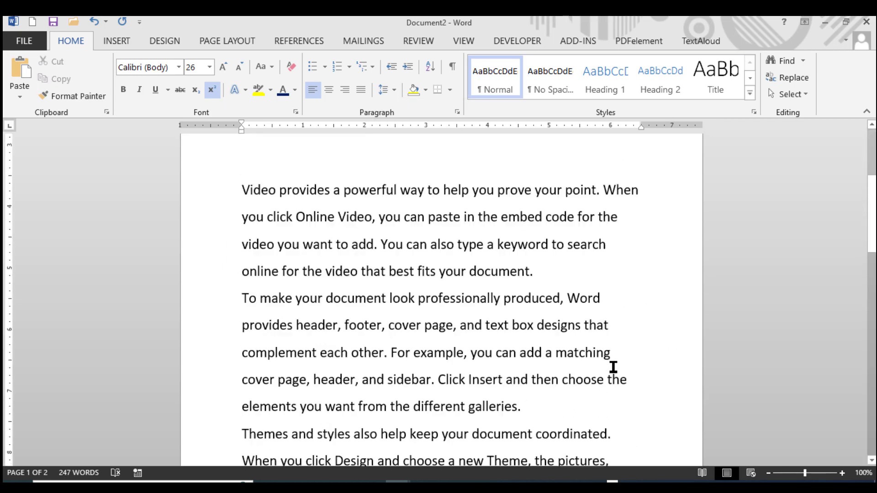
pyautogui.scroll(-4, 613, 374)
pyautogui.scroll(11, 612, 372)
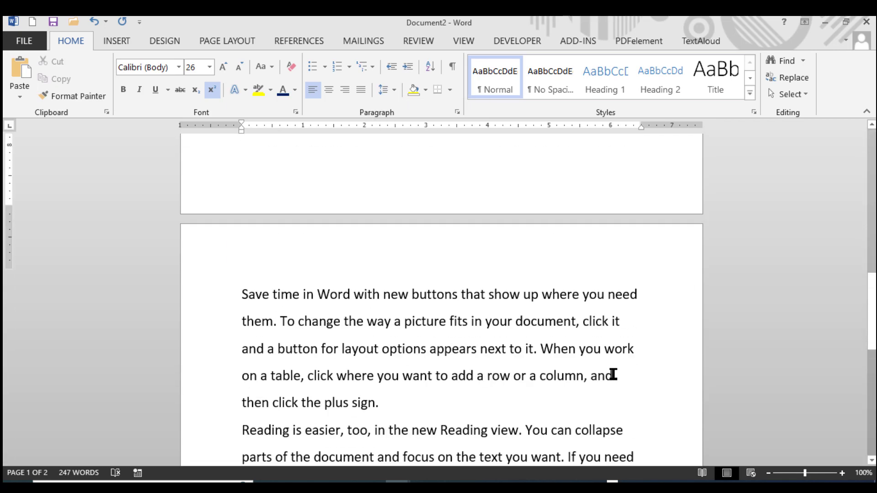
pyautogui.scroll(-2, 594, 357)
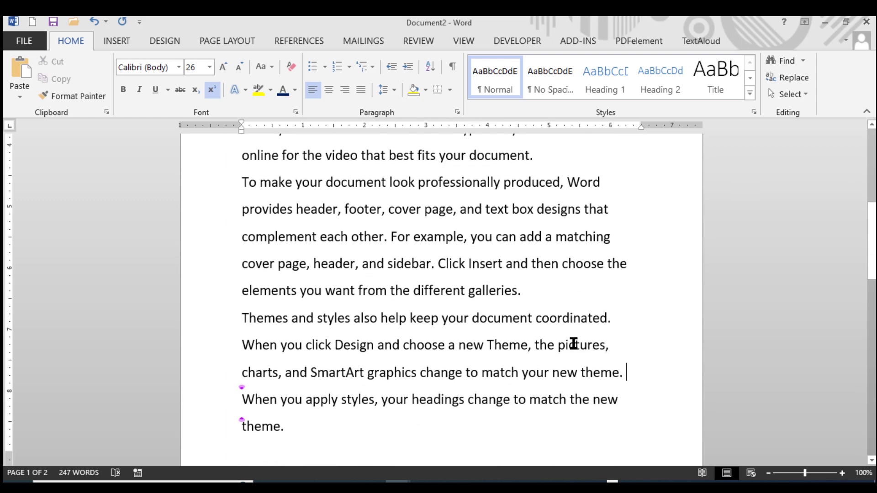
pyautogui.scroll(2, 570, 343)
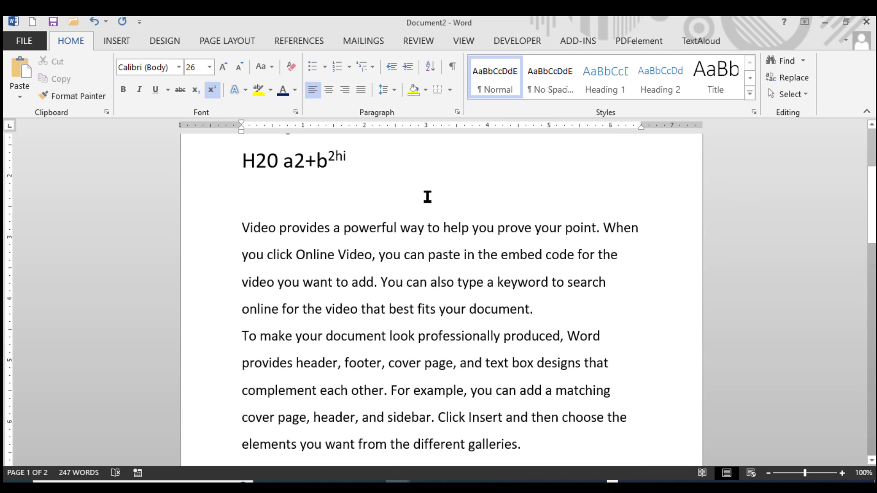
pyautogui.click(393, 88)
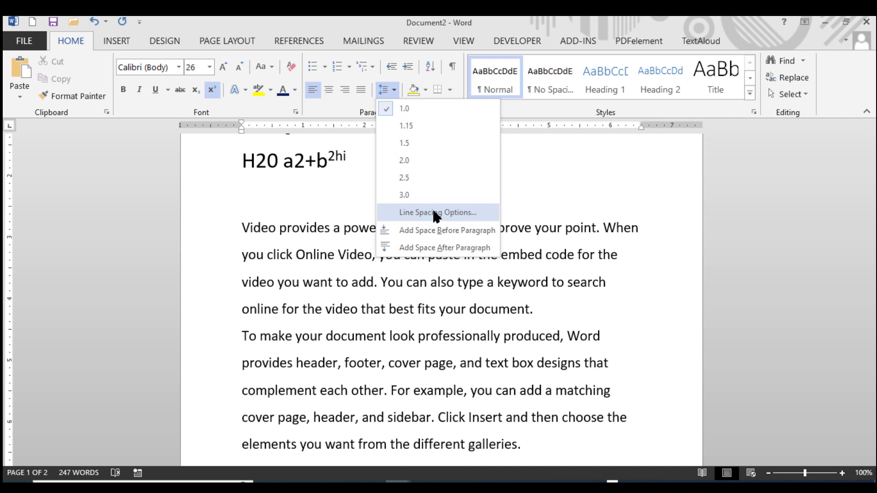
pyautogui.click(390, 339)
pyautogui.click(244, 231)
pyautogui.moveTo(247, 231); pyautogui.dragTo(594, 430)
pyautogui.click(642, 349)
# Step: Centre the heading "Microsoft word first class", trying right and left alignment in between
pyautogui.scroll(10, 475, 288)
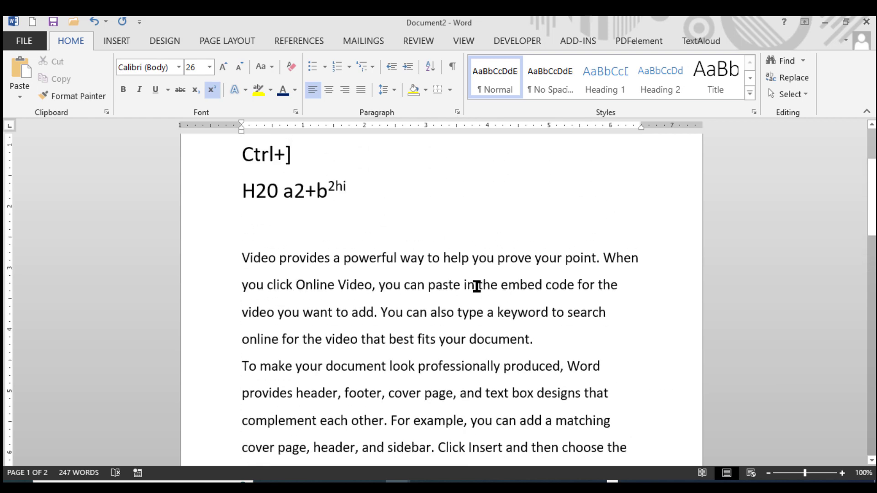
pyautogui.click(209, 225)
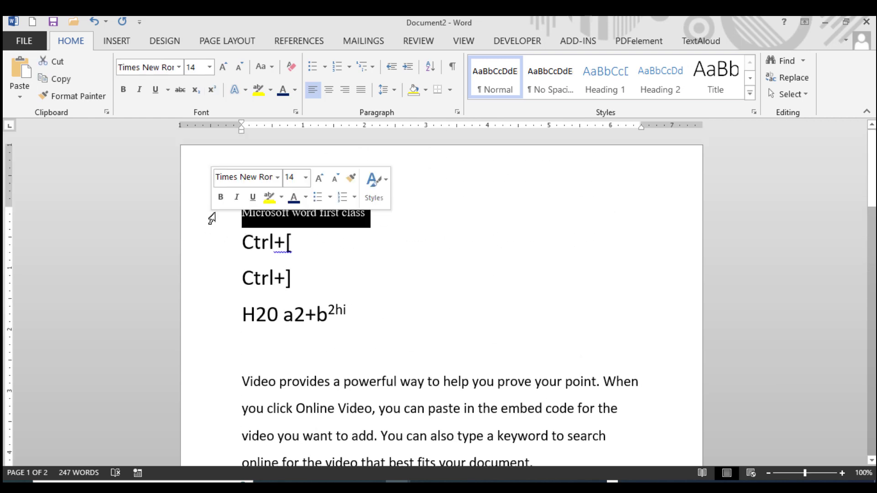
pyautogui.click(326, 93)
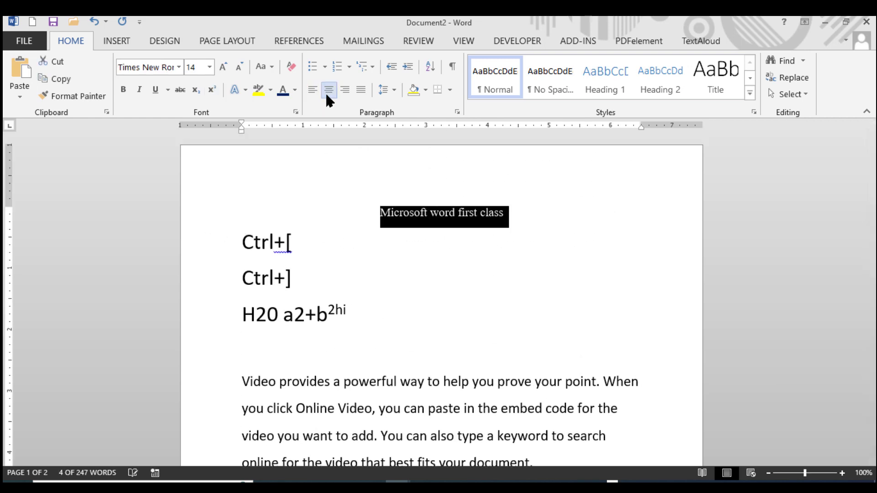
pyautogui.click(345, 91)
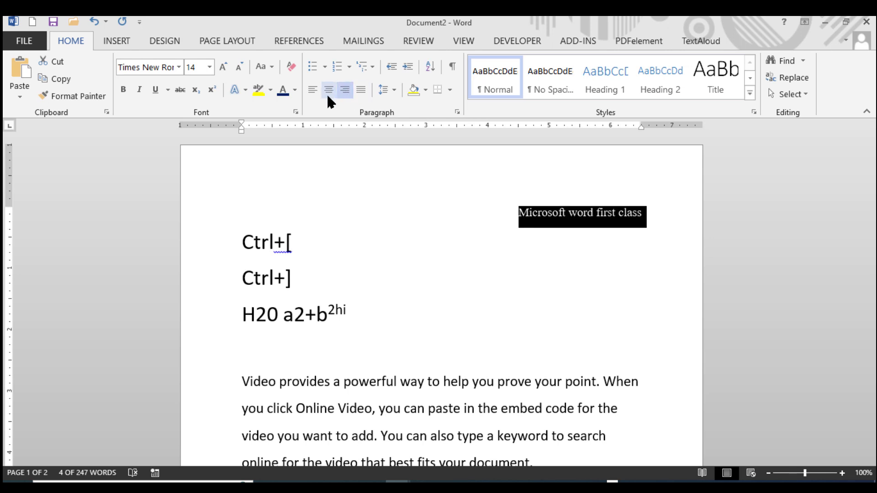
pyautogui.click(329, 88)
pyautogui.click(316, 91)
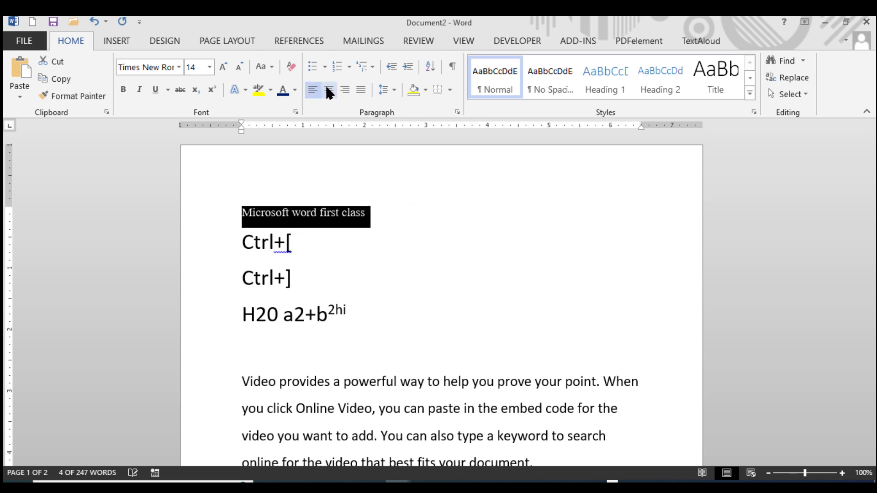
pyautogui.click(329, 90)
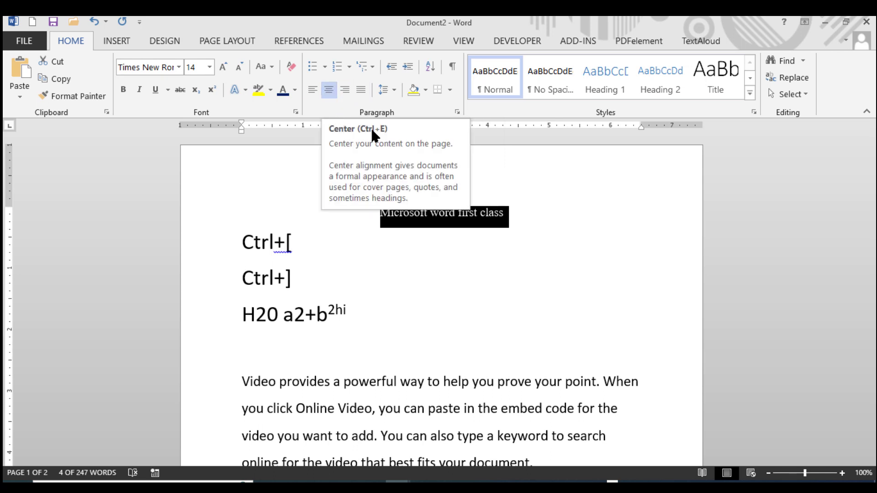
# Step: Justify all the sample paragraphs from "Video provides a powerful way" to the end of the document
pyautogui.scroll(-3, 347, 238)
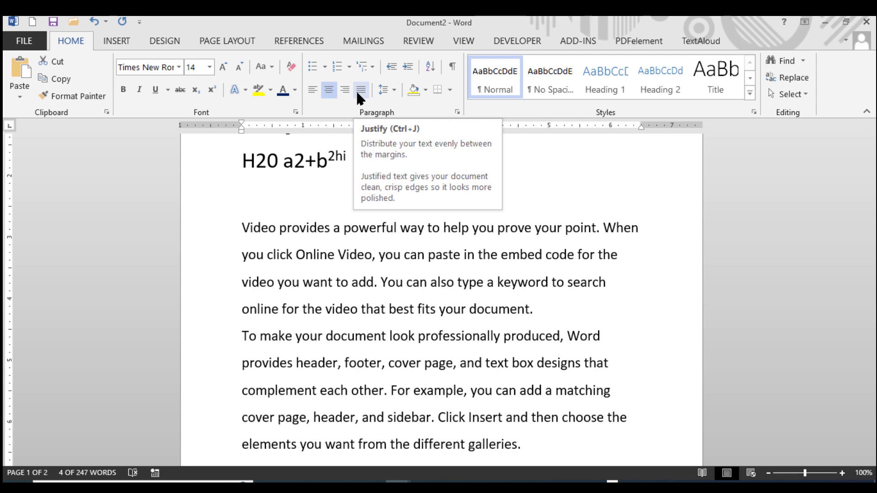
pyautogui.scroll(1, 624, 269)
pyautogui.scroll(-3, 624, 268)
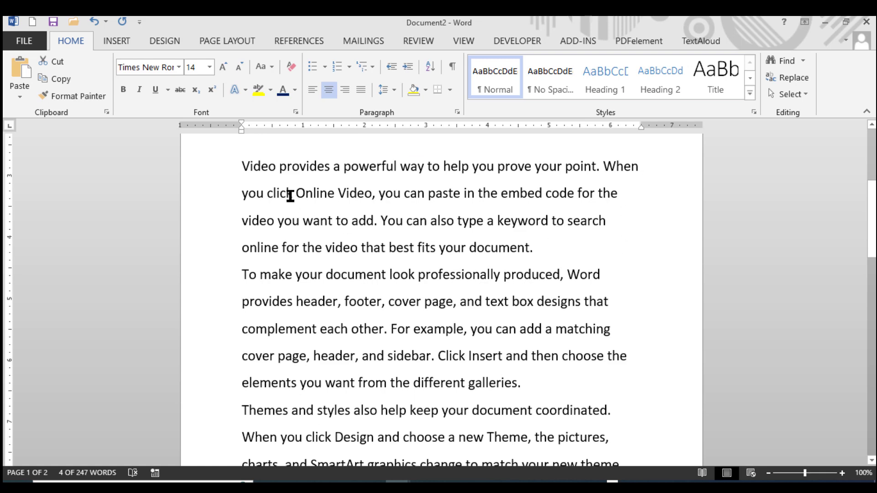
pyautogui.moveTo(242, 167); pyautogui.dragTo(648, 393)
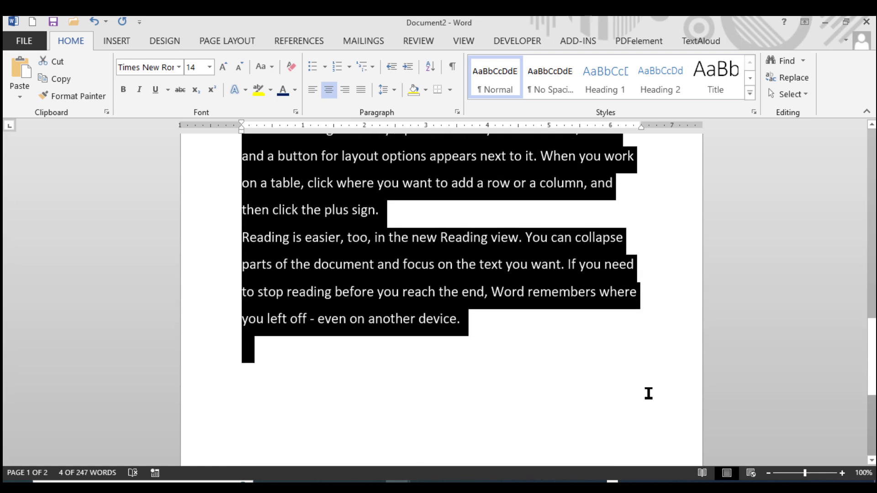
pyautogui.click(361, 89)
pyautogui.scroll(2, 558, 392)
pyautogui.scroll(6, 556, 393)
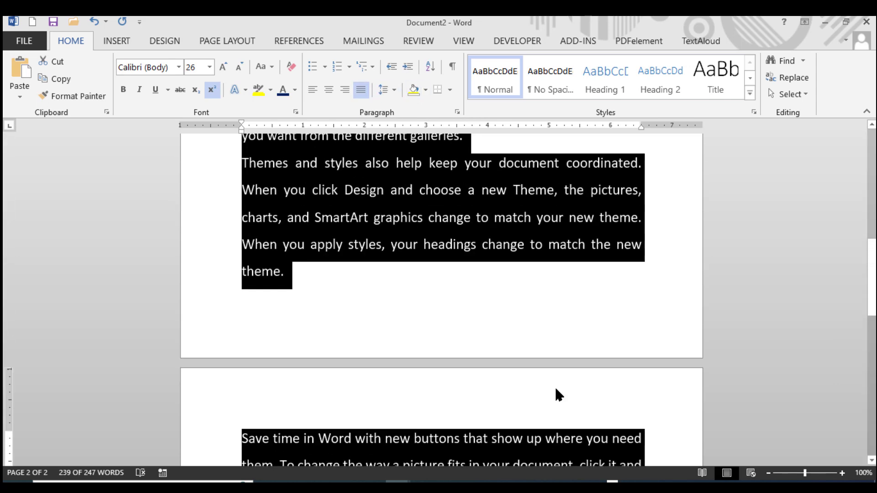
pyautogui.click(594, 316)
pyautogui.scroll(2, 588, 334)
pyautogui.scroll(-2, 584, 350)
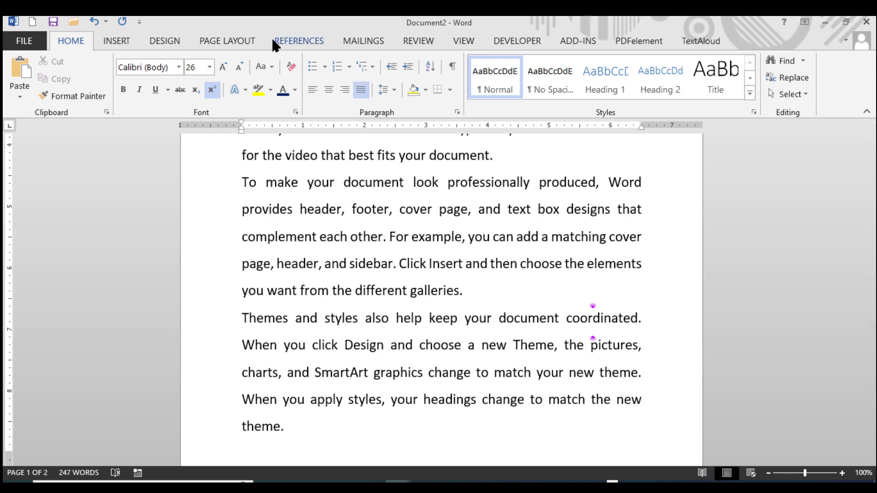
# Step: Display multiple pages at once and switch the first page's sample paragraphs back to left alignment
pyautogui.click(462, 41)
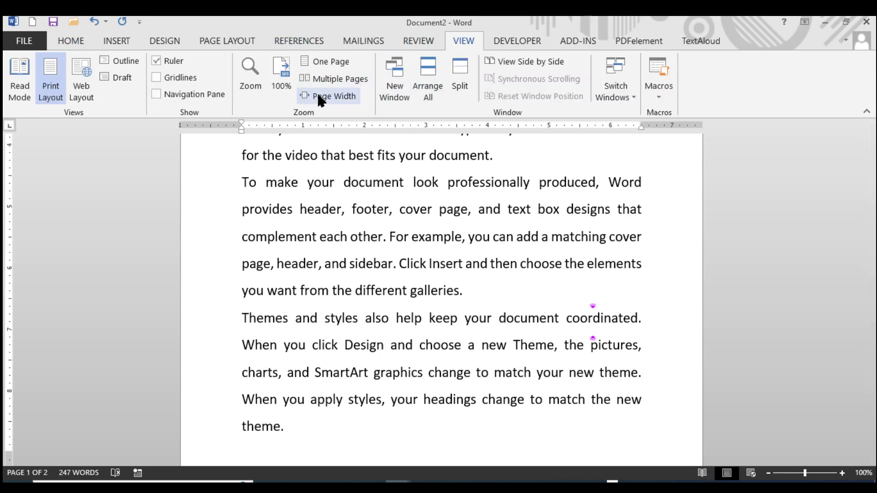
pyautogui.click(338, 80)
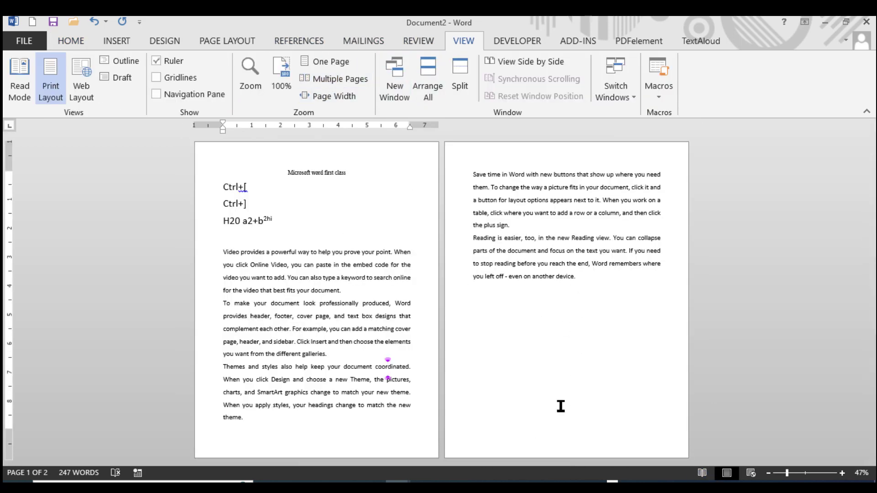
pyautogui.moveTo(425, 411); pyautogui.dragTo(199, 248)
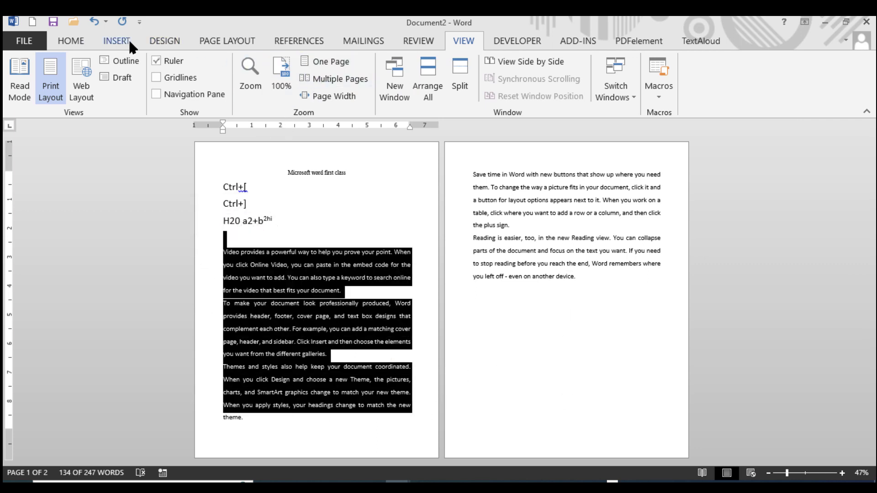
pyautogui.click(78, 41)
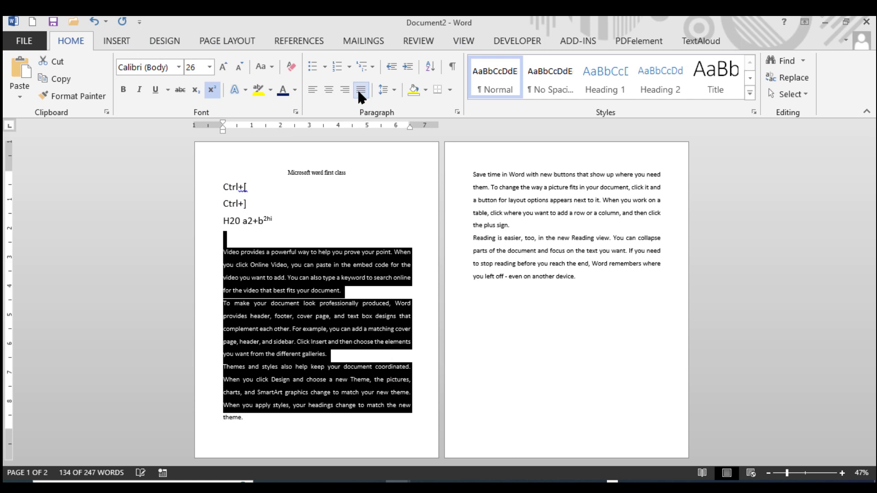
pyautogui.click(360, 89)
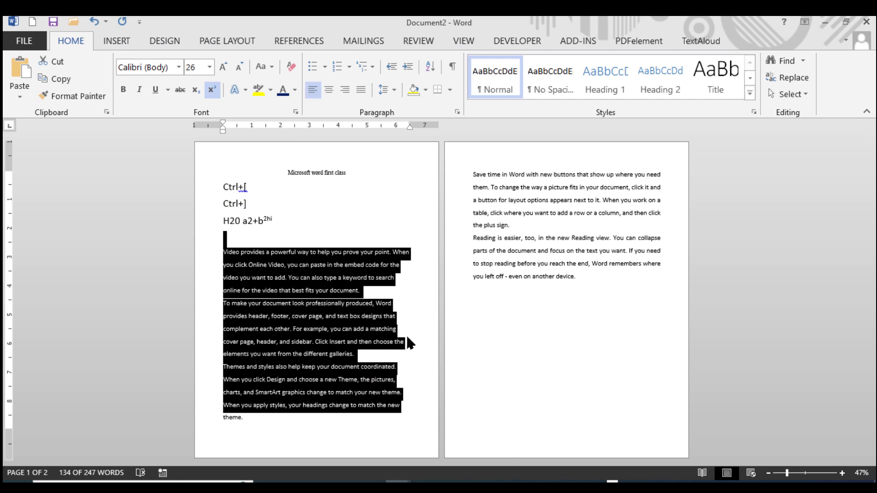
pyautogui.click(397, 367)
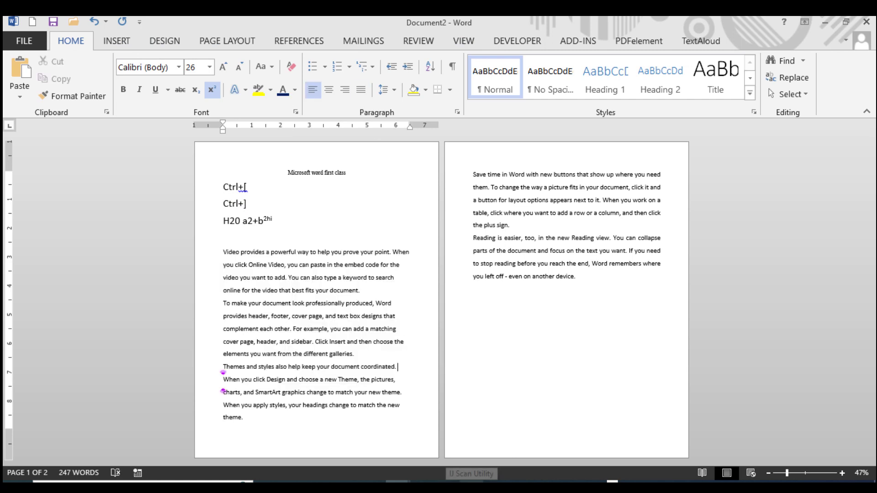
# Step: Switch the two sample paragraphs on the second page back to left alignment
pyautogui.moveTo(594, 280); pyautogui.dragTo(469, 175)
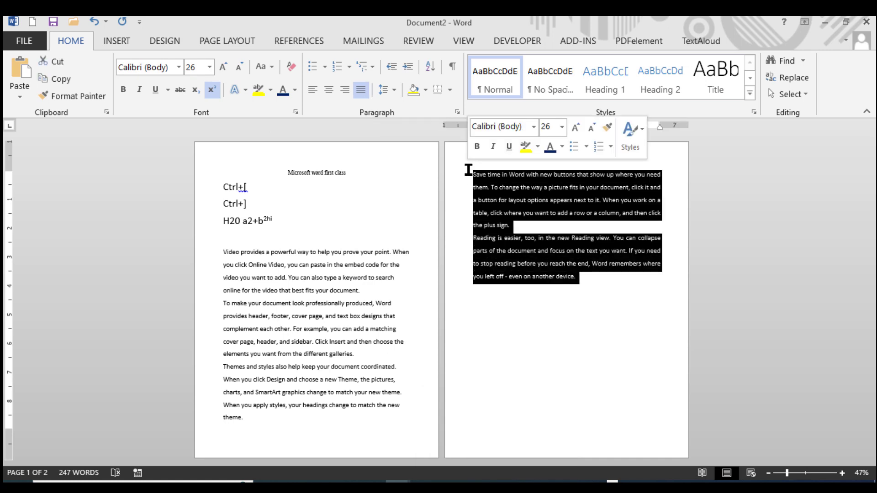
pyautogui.click(361, 91)
pyautogui.click(579, 279)
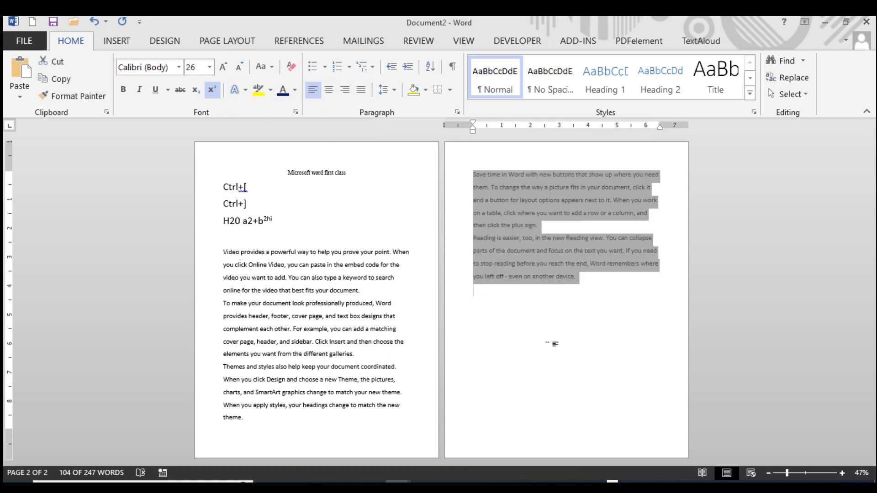
# Step: Justify the sample paragraphs on the first page and the two on the second page again
pyautogui.moveTo(222, 253); pyautogui.dragTo(382, 418)
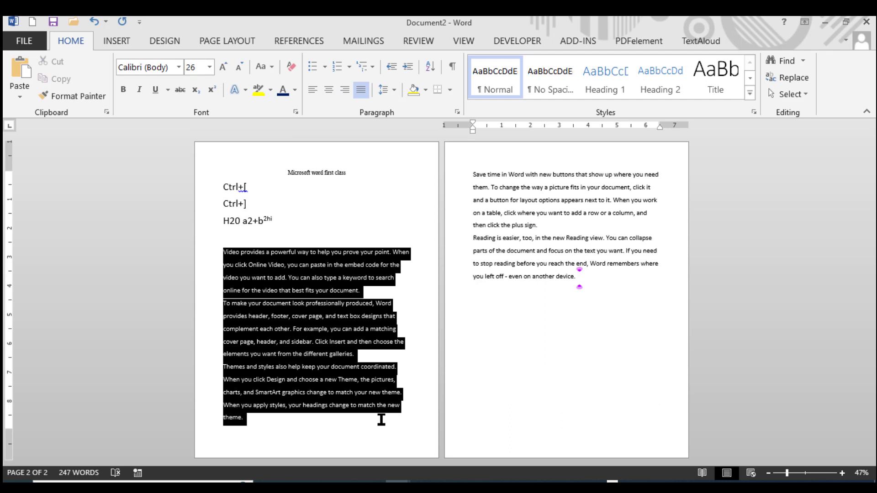
pyautogui.click(361, 90)
pyautogui.moveTo(599, 284); pyautogui.dragTo(446, 183)
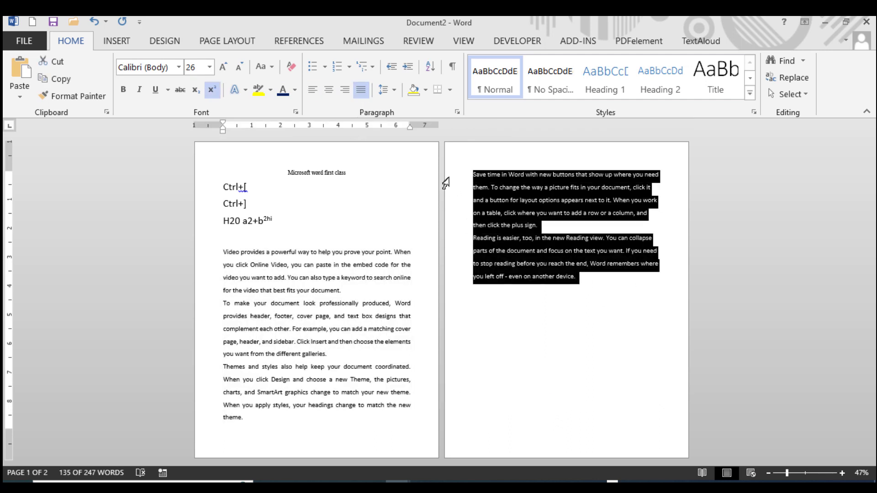
pyautogui.click(360, 90)
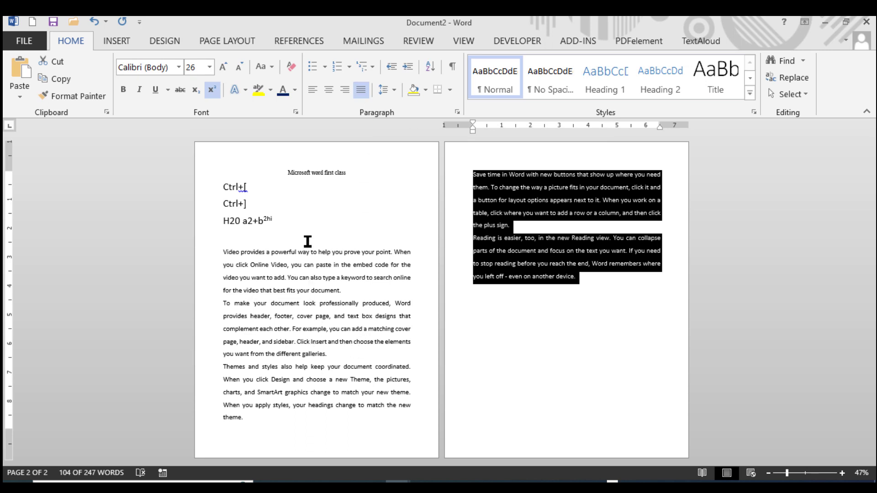
pyautogui.click(533, 325)
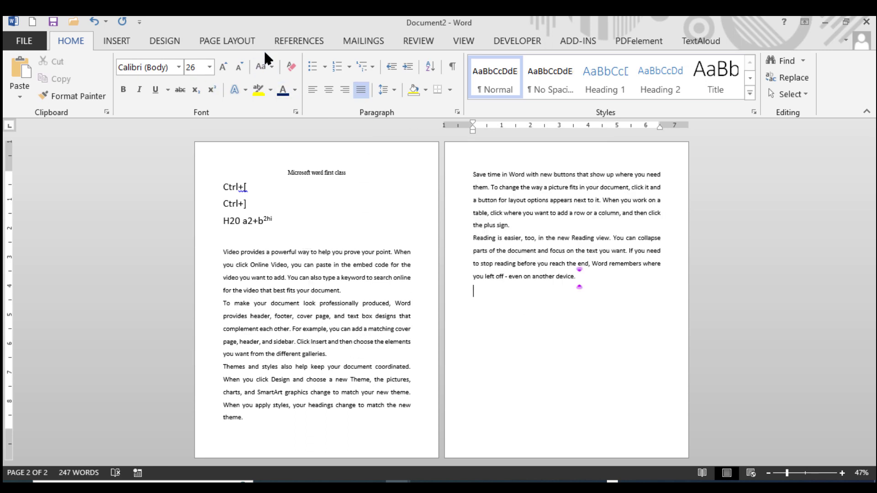
# Step: Change the view to one page and return the zoom to 100%
pyautogui.click(471, 36)
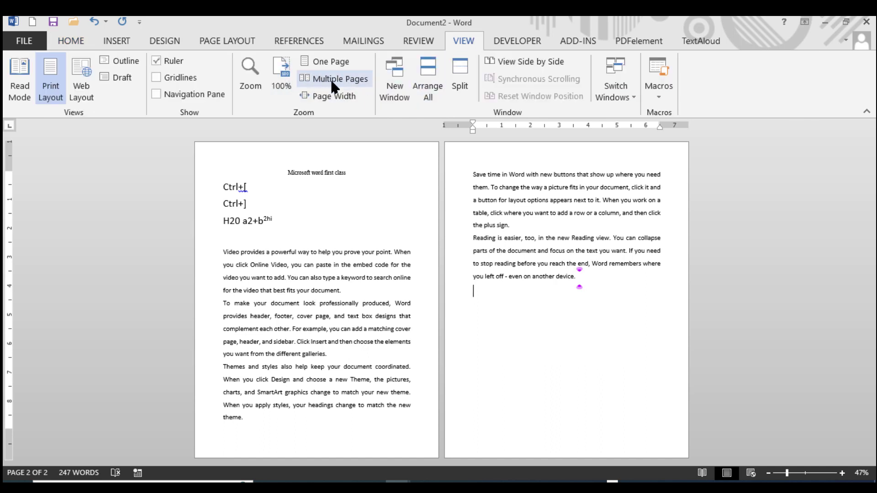
pyautogui.click(324, 60)
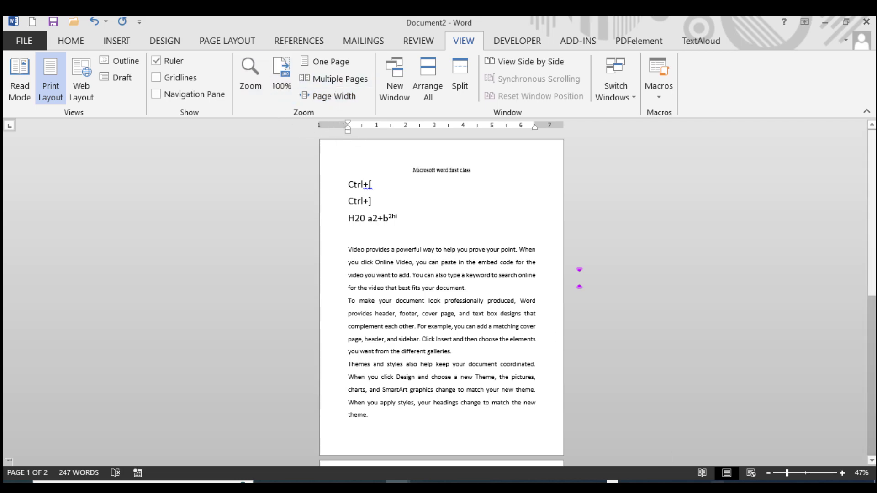
pyautogui.click(280, 85)
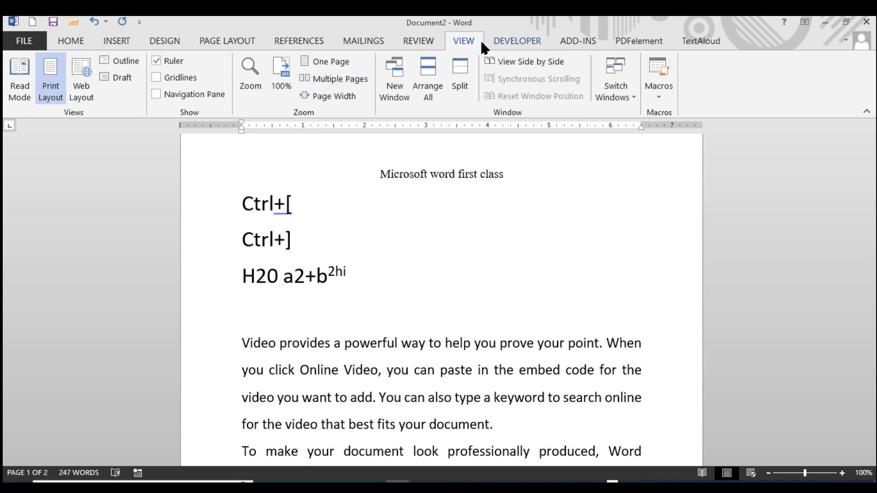
# Step: Highlight "Video provides a powerful way to help you prove" in yellow in the first sample paragraph
pyautogui.click(68, 41)
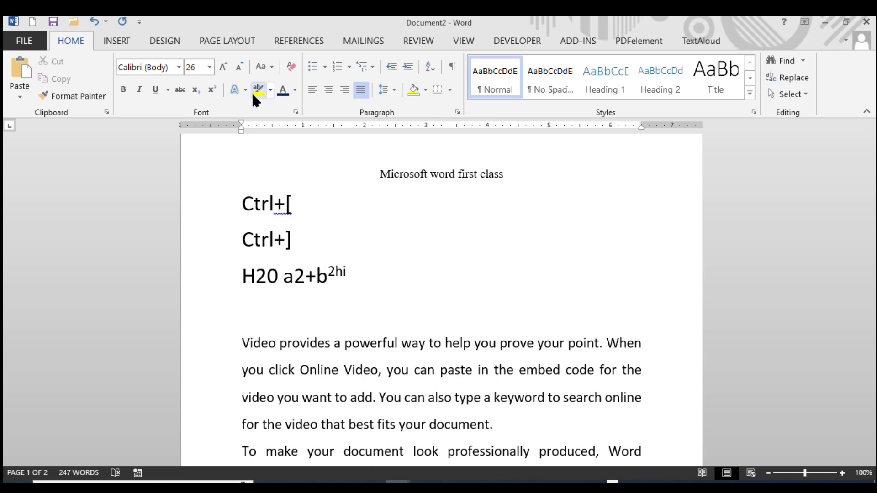
pyautogui.scroll(-4, 268, 142)
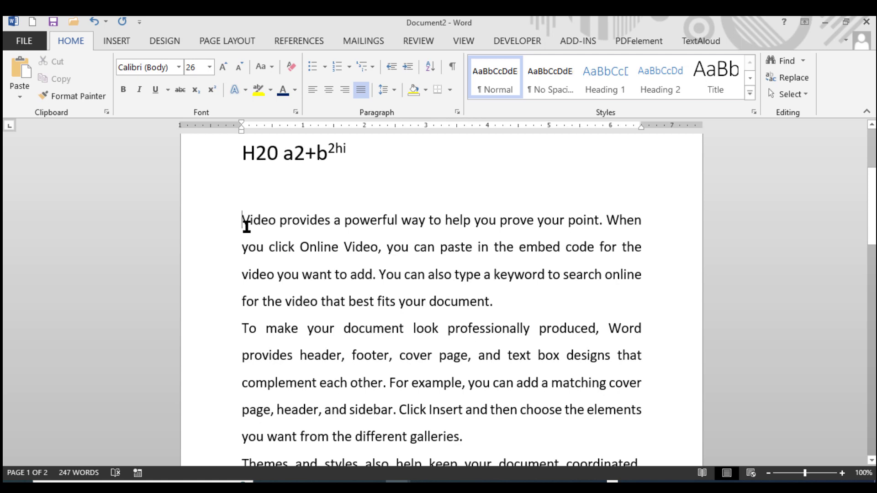
pyautogui.moveTo(243, 221); pyautogui.dragTo(519, 219)
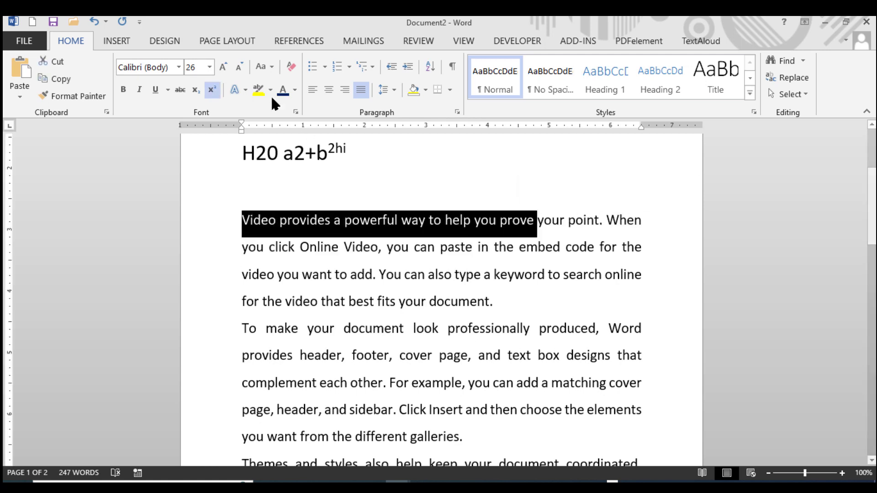
pyautogui.click(259, 88)
pyautogui.click(377, 303)
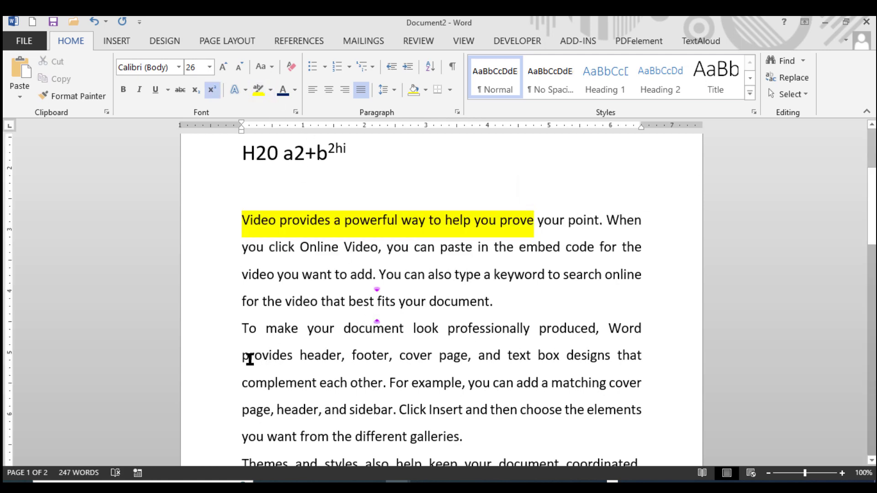
# Step: Highlight the line "provides header, footer, cover page, and text box designs that" in light gray
pyautogui.moveTo(245, 357); pyautogui.dragTo(644, 365)
pyautogui.click(270, 90)
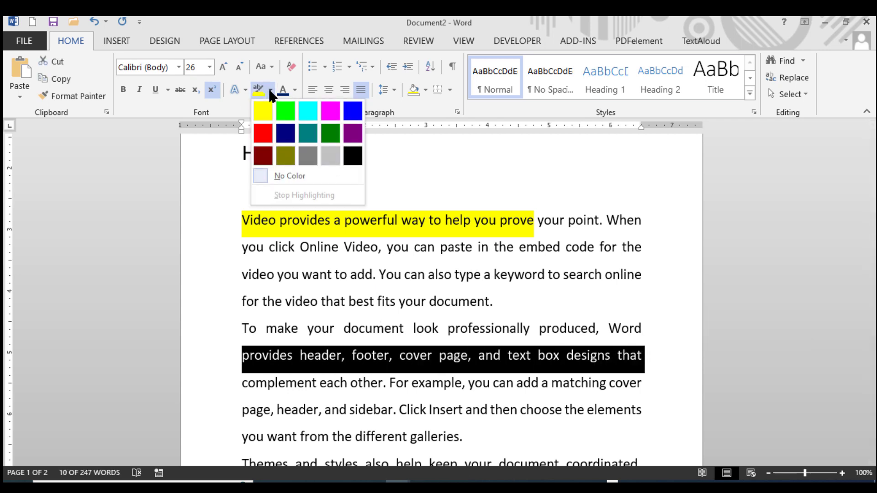
pyautogui.click(330, 155)
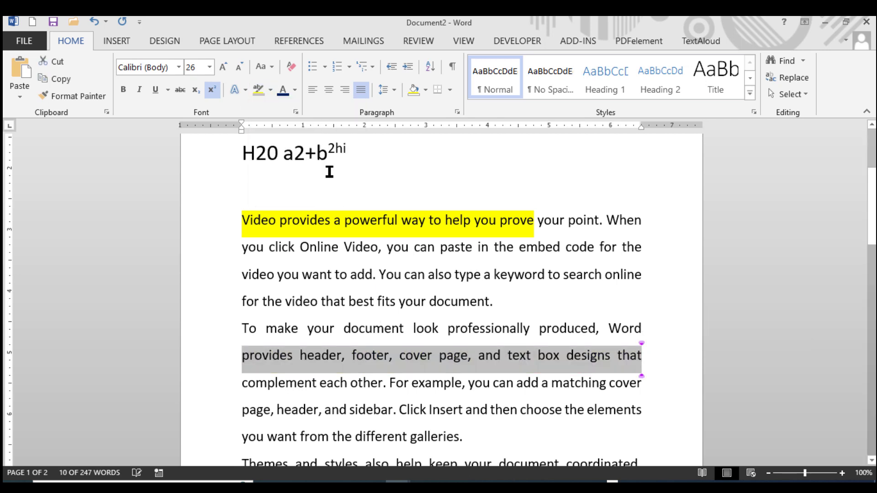
pyautogui.click(273, 252)
# Step: Remove the highlight color from both the yellow phrase in the first sample paragraph and the gray line in the second
pyautogui.moveTo(244, 223); pyautogui.dragTo(534, 222)
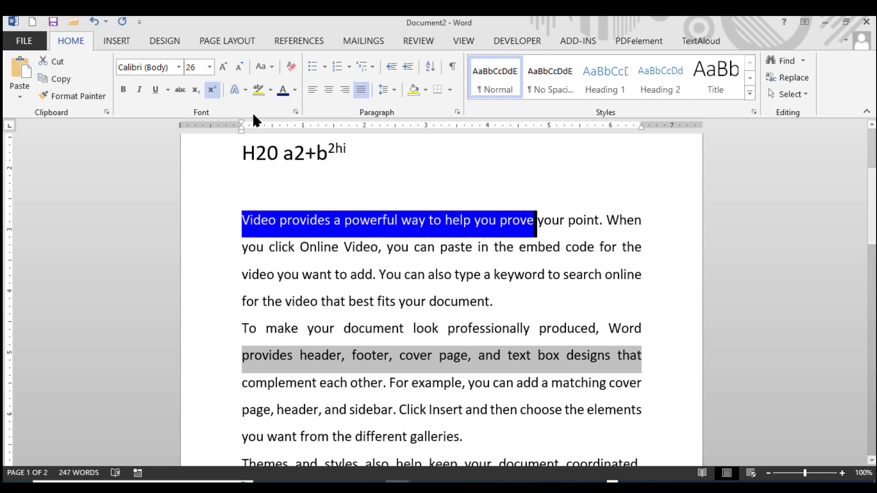
pyautogui.click(272, 91)
pyautogui.click(289, 169)
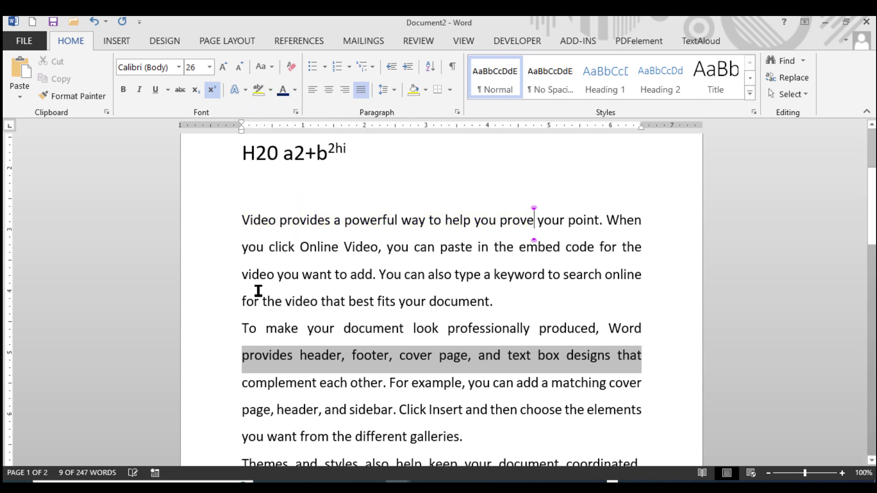
pyautogui.moveTo(243, 358); pyautogui.dragTo(642, 359)
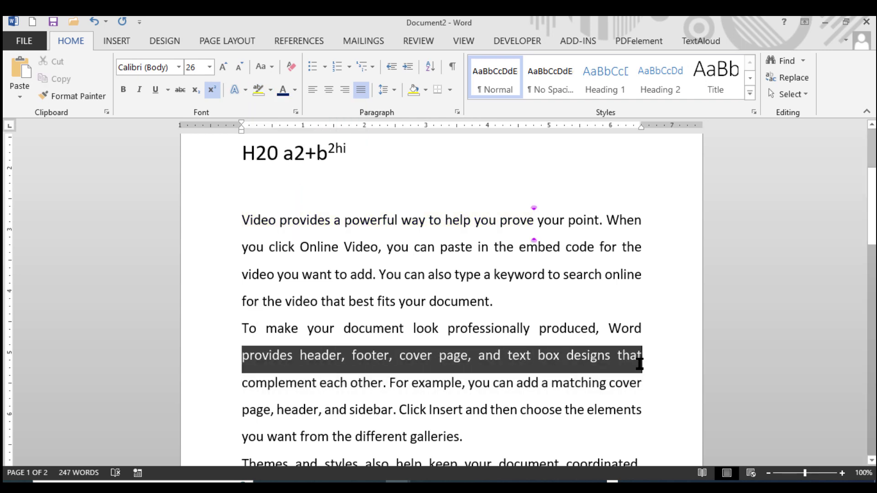
pyautogui.click(270, 90)
pyautogui.click(295, 174)
pyautogui.press('Right')
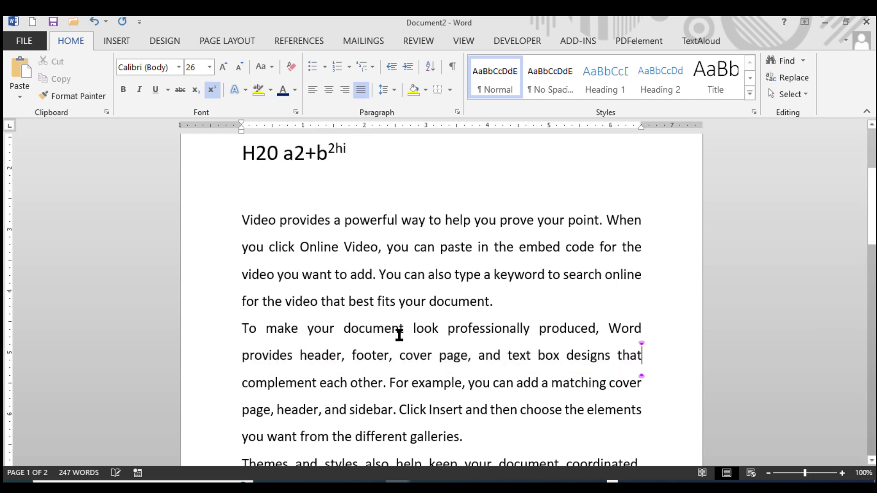
# Step: Ignore the grammar flag once on the "Ctrl+[" line
pyautogui.scroll(3, 399, 335)
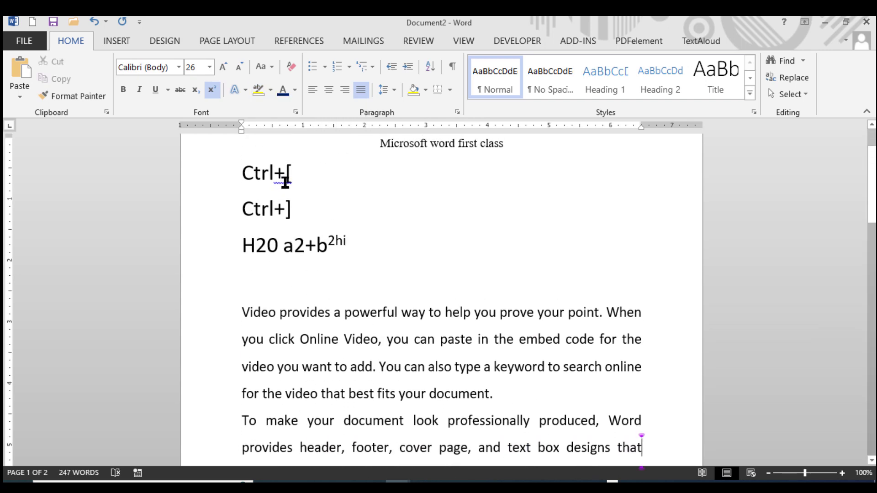
pyautogui.rightClick(285, 182)
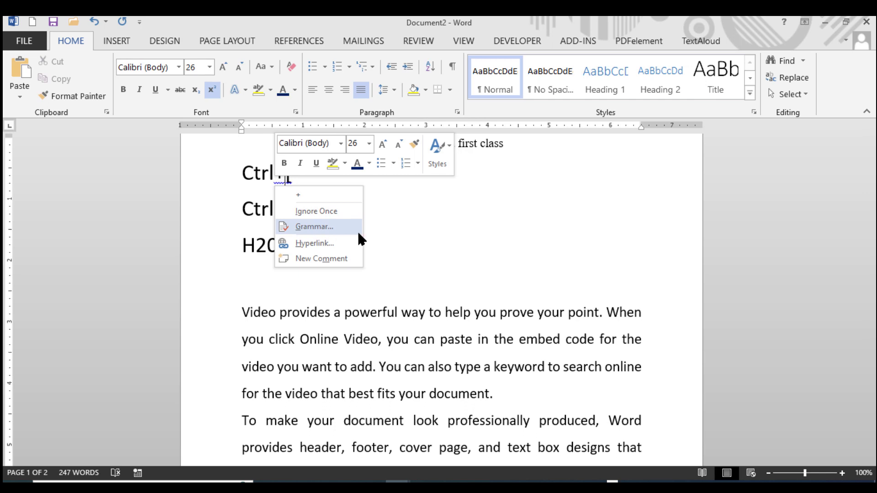
pyautogui.click(324, 212)
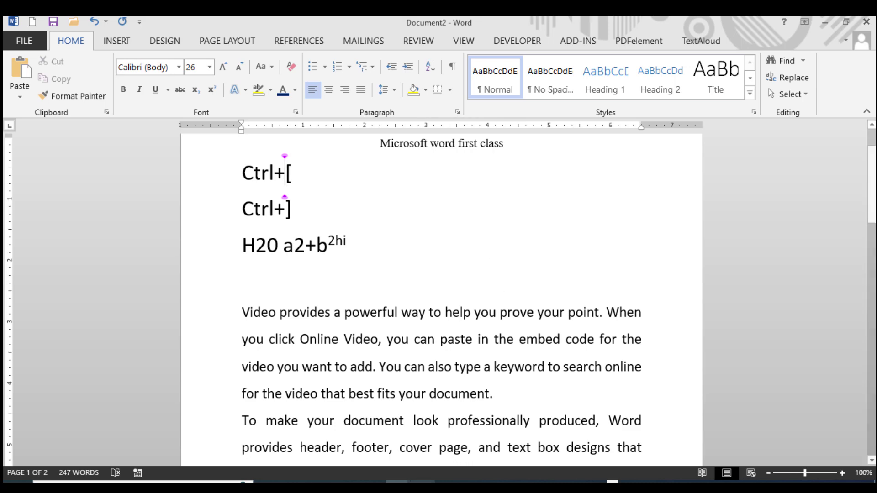
# Step: Switch to the 1 Text Formating.docx document, review its list of formatting topics and return to Document2
pyautogui.click(360, 477)
pyautogui.click(360, 467)
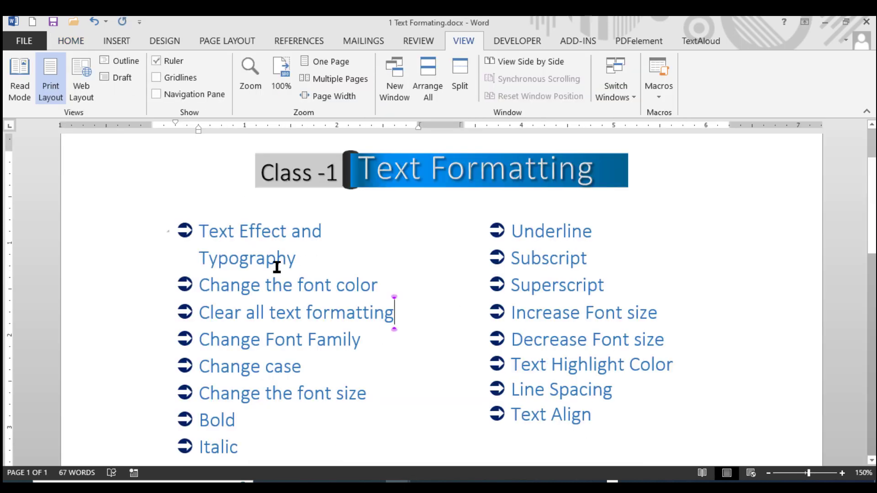
pyautogui.scroll(-3, 255, 311)
pyautogui.scroll(1, 489, 360)
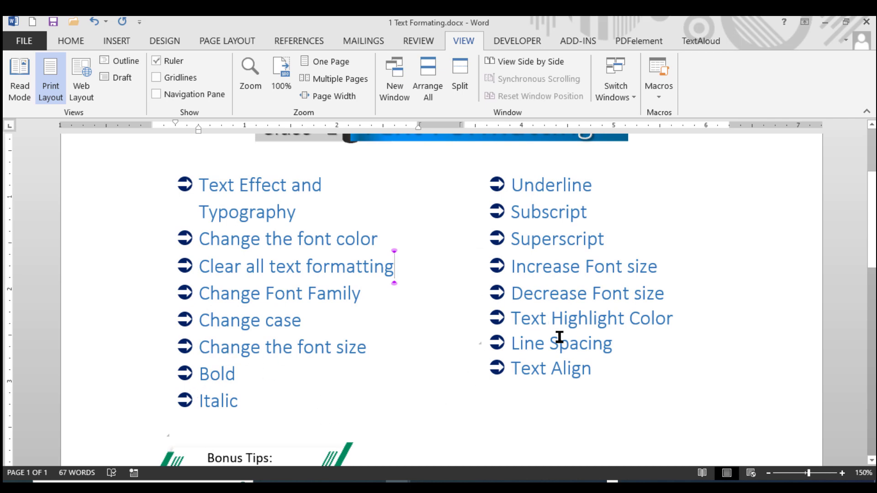
pyautogui.scroll(1, 560, 337)
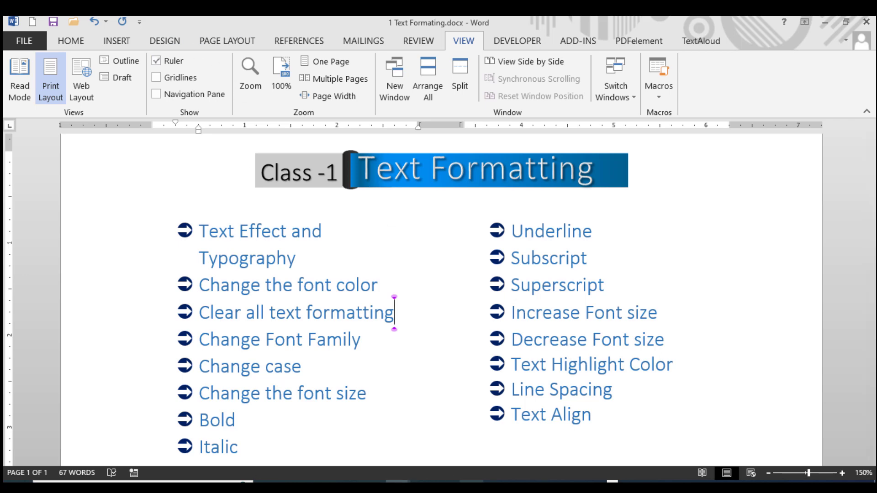
pyautogui.click(459, 450)
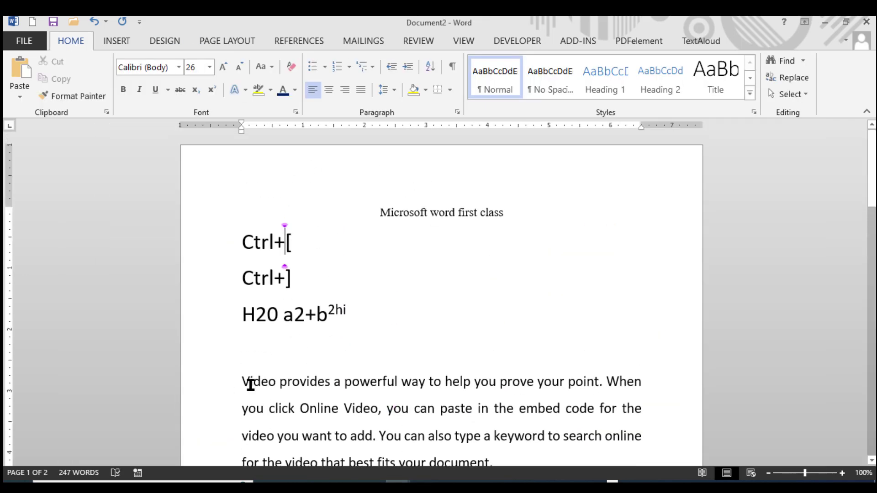
# Step: Color the word "Video" red and the word "provides" blue at the start of the first sample paragraph
pyautogui.moveTo(249, 385); pyautogui.dragTo(279, 385)
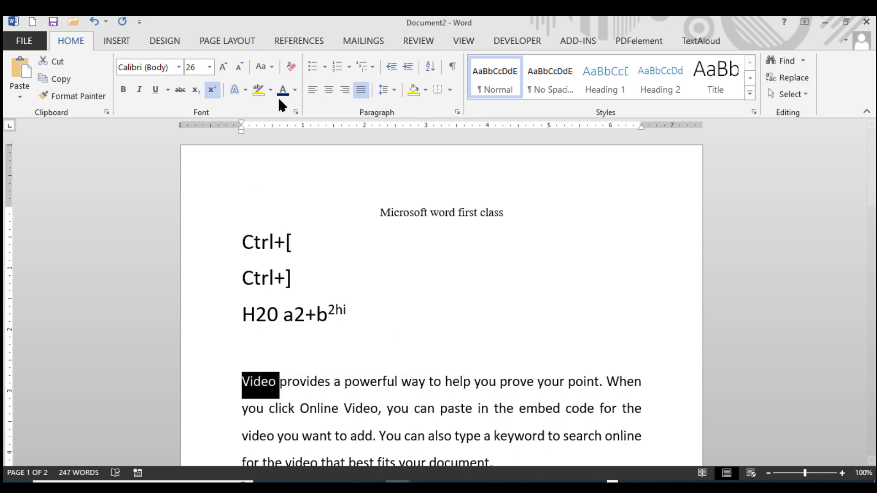
pyautogui.click(295, 89)
pyautogui.click(297, 221)
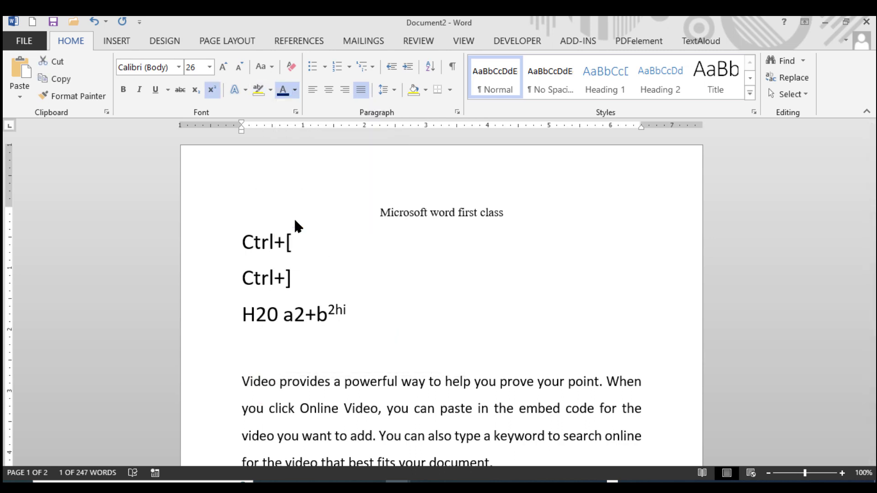
pyautogui.click(323, 385)
pyautogui.doubleClick(323, 385)
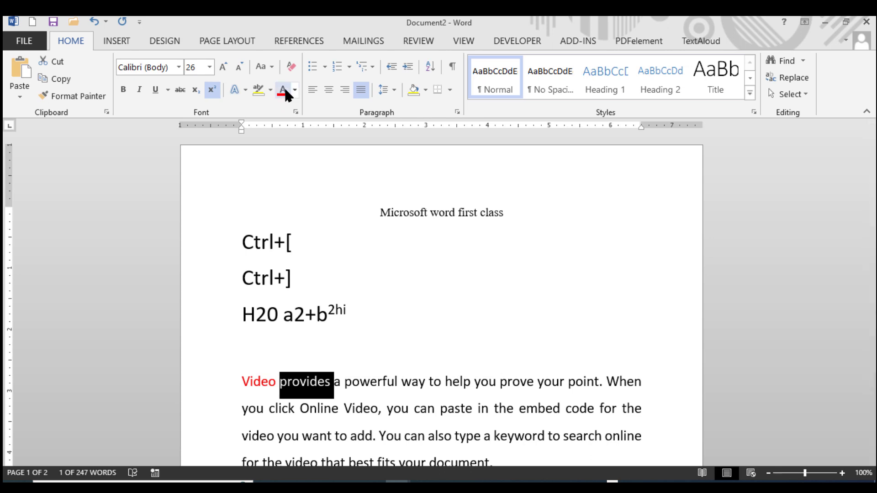
pyautogui.click(296, 90)
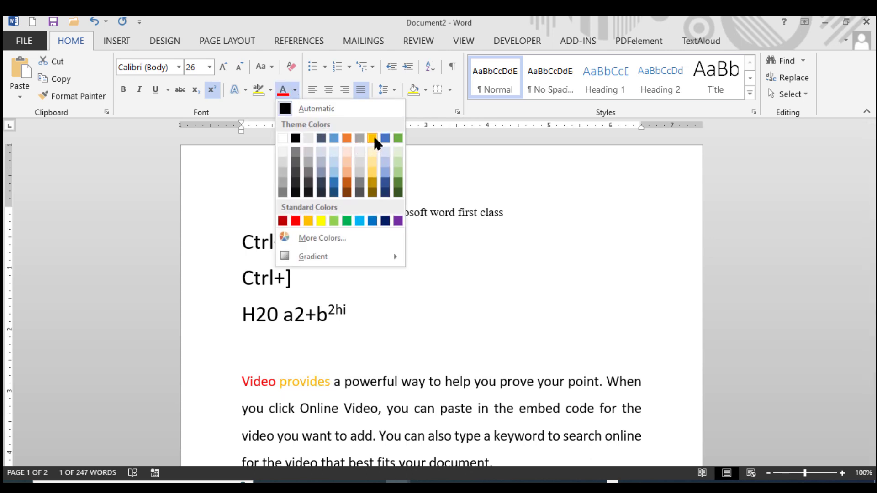
pyautogui.click(385, 139)
pyautogui.click(417, 409)
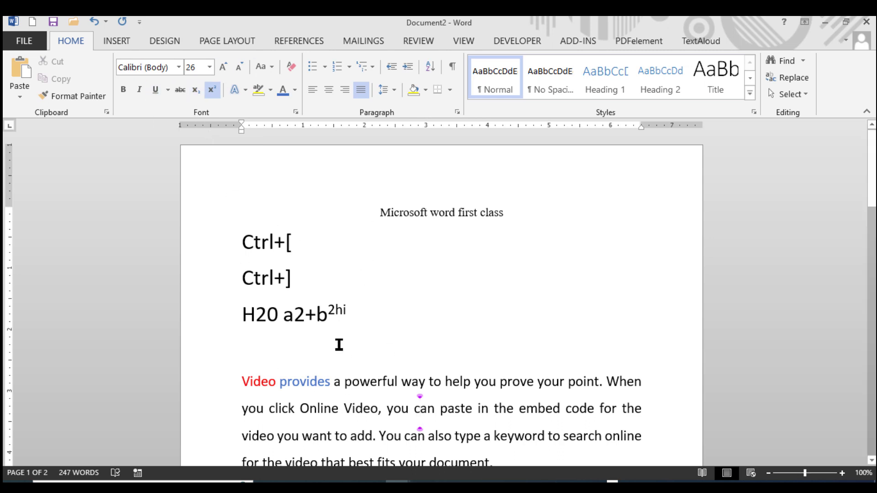
# Step: Insert the registered symbol ® and the copyright symbol © on a new line below the last sample paragraph
pyautogui.scroll(-1, 352, 327)
pyautogui.scroll(-1, 352, 327)
pyautogui.click(301, 291)
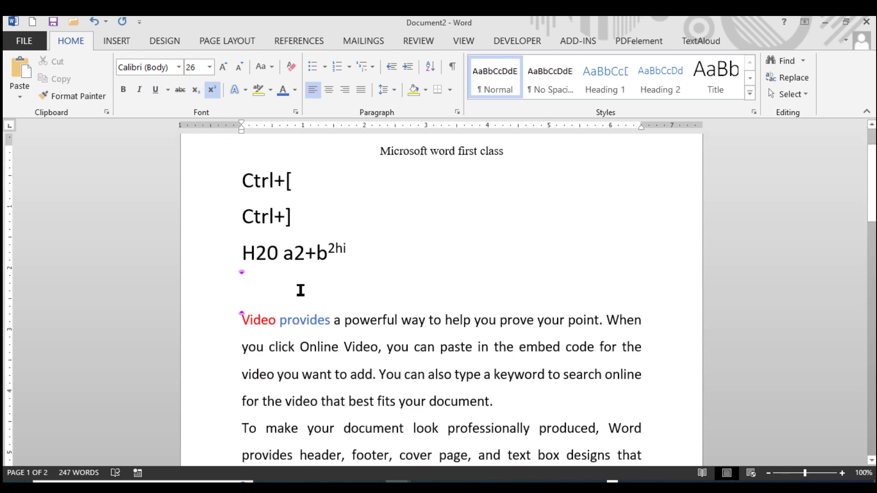
pyautogui.scroll(-15, 303, 310)
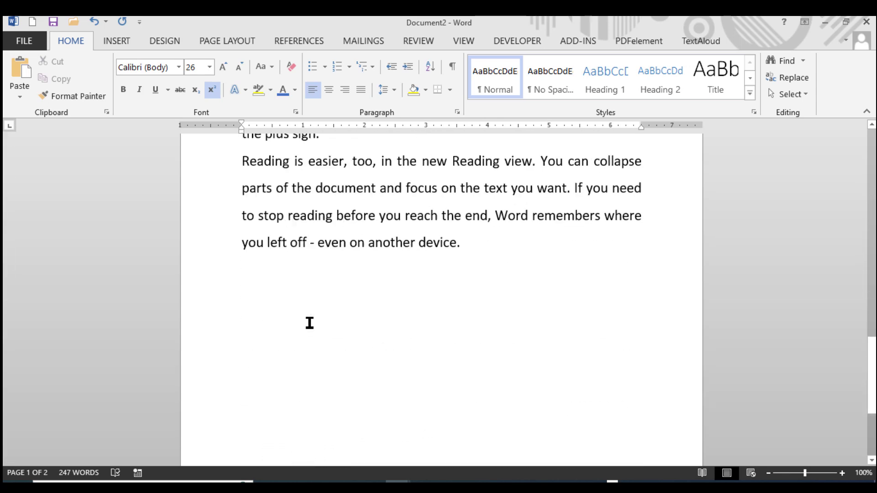
pyautogui.scroll(-1, 309, 323)
pyautogui.click(288, 300)
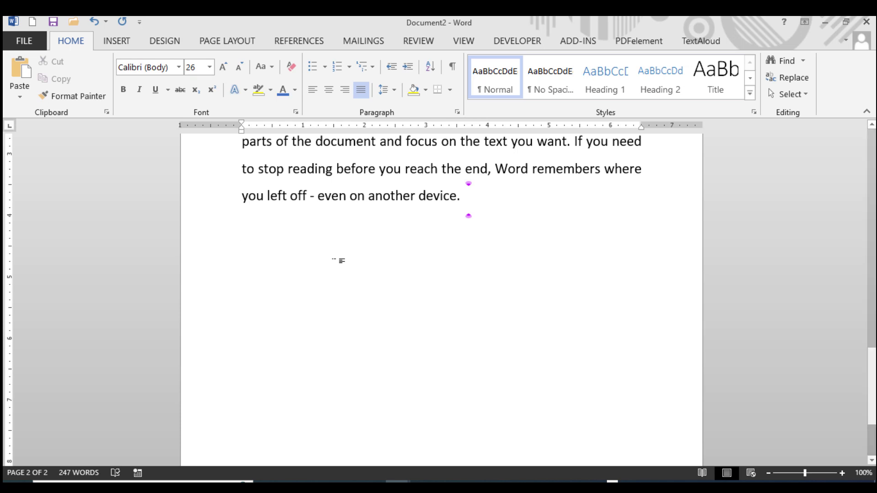
pyautogui.write('9')
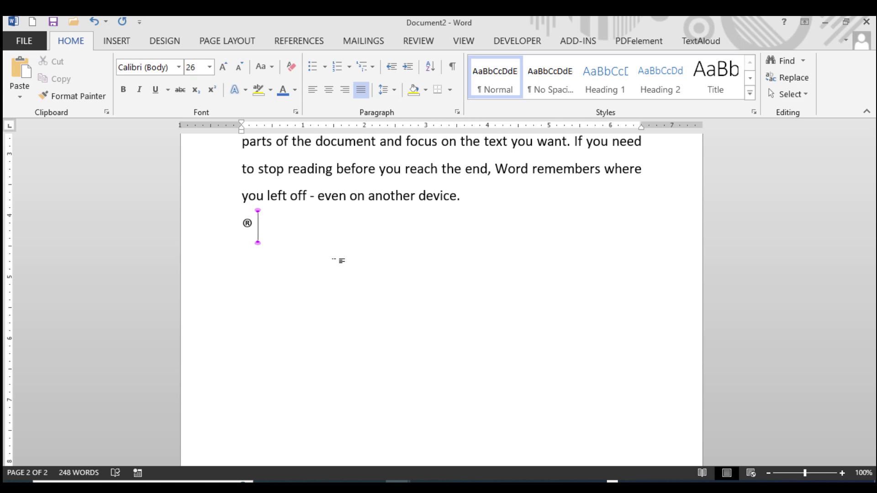
pyautogui.write('(c)')
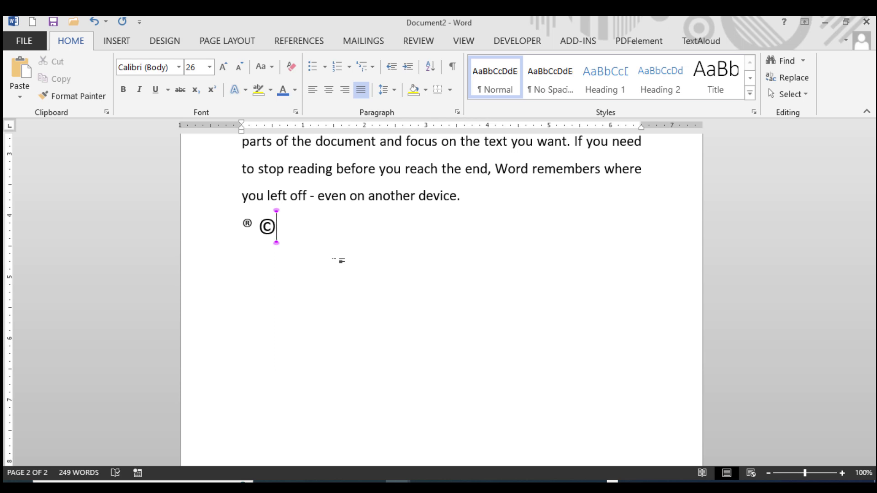
# Step: Look back over Document2, switch to 1 Text Formating.docx and review its topic list and bonus tips
pyautogui.scroll(15, 311, 253)
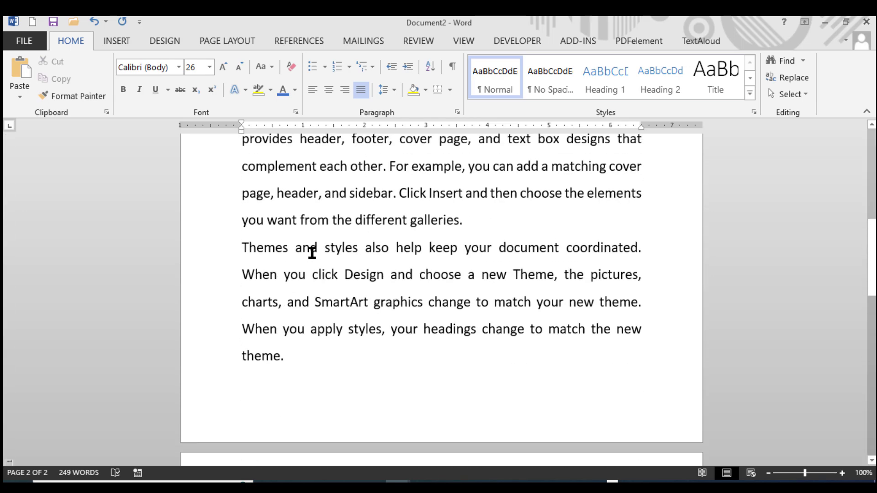
pyautogui.scroll(1, 312, 253)
pyautogui.scroll(-4, 360, 286)
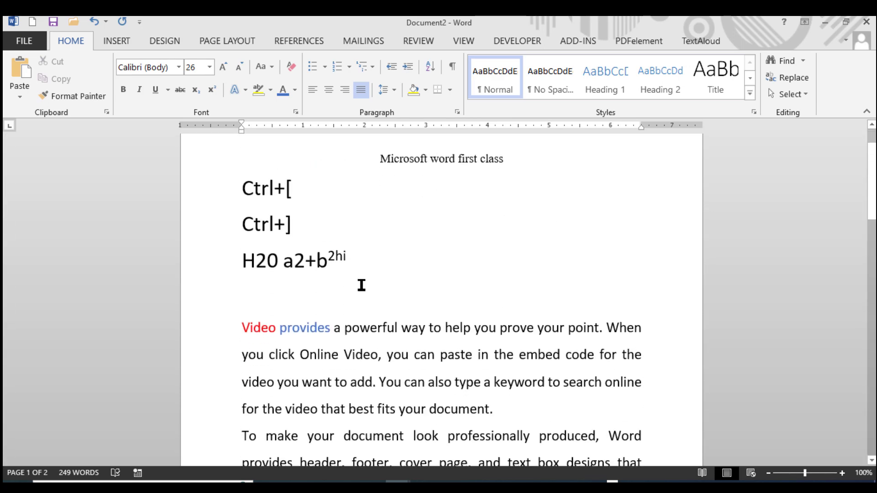
pyautogui.scroll(4, 338, 280)
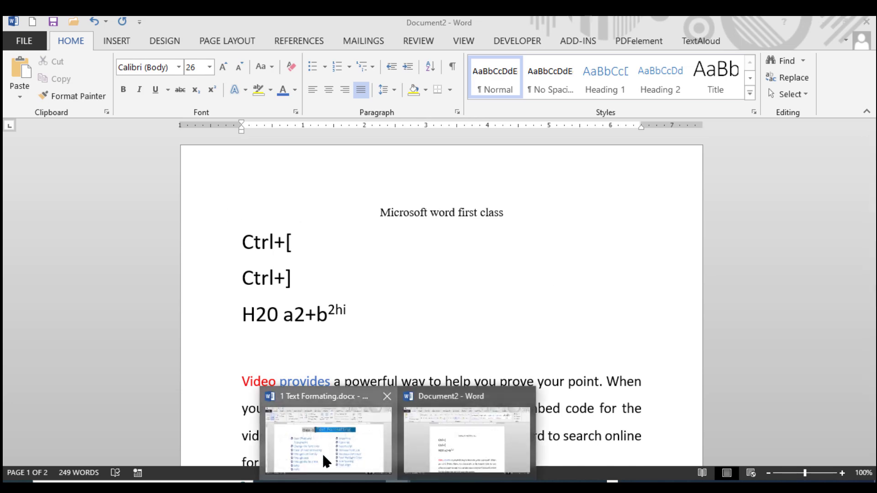
pyautogui.click(323, 451)
pyautogui.scroll(-1, 468, 254)
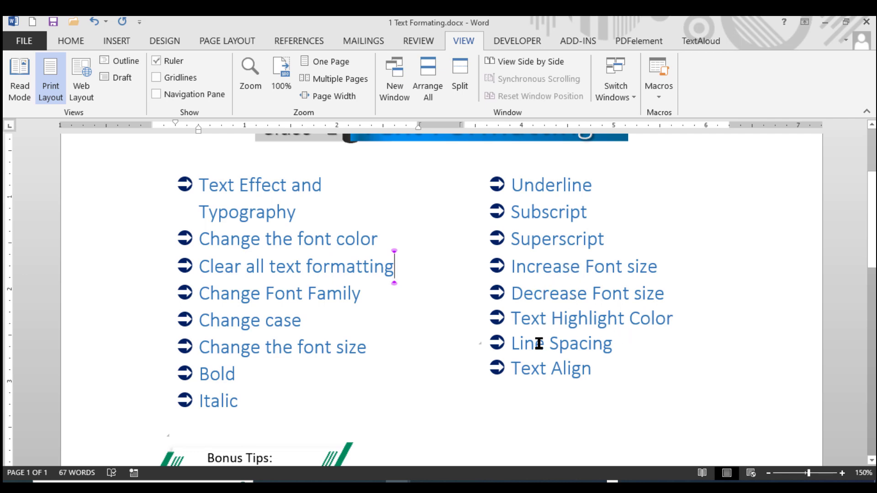
pyautogui.scroll(-2, 584, 376)
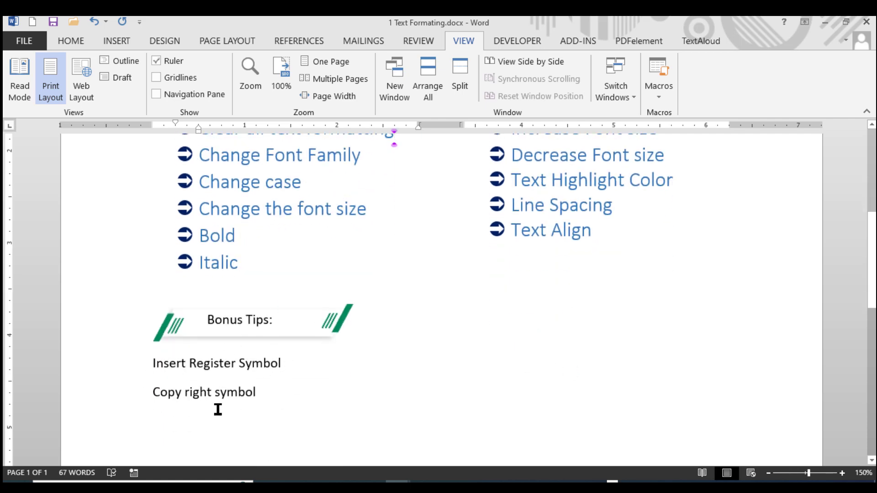
pyautogui.scroll(4, 218, 410)
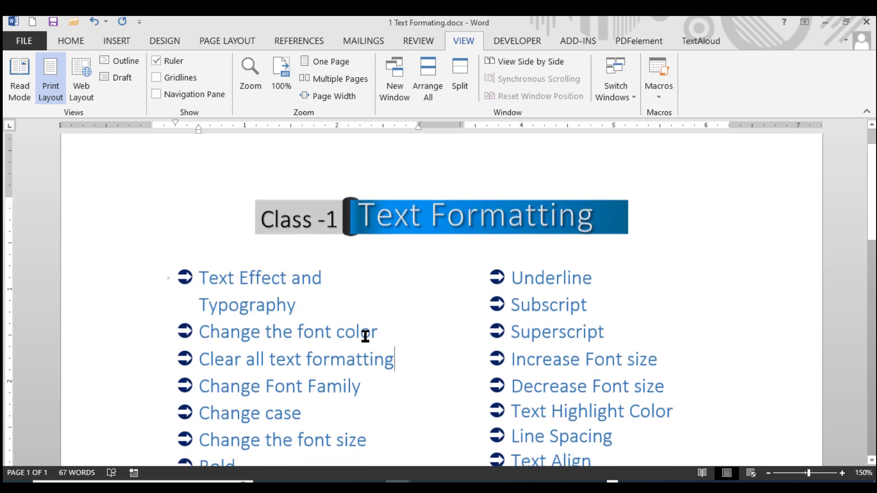